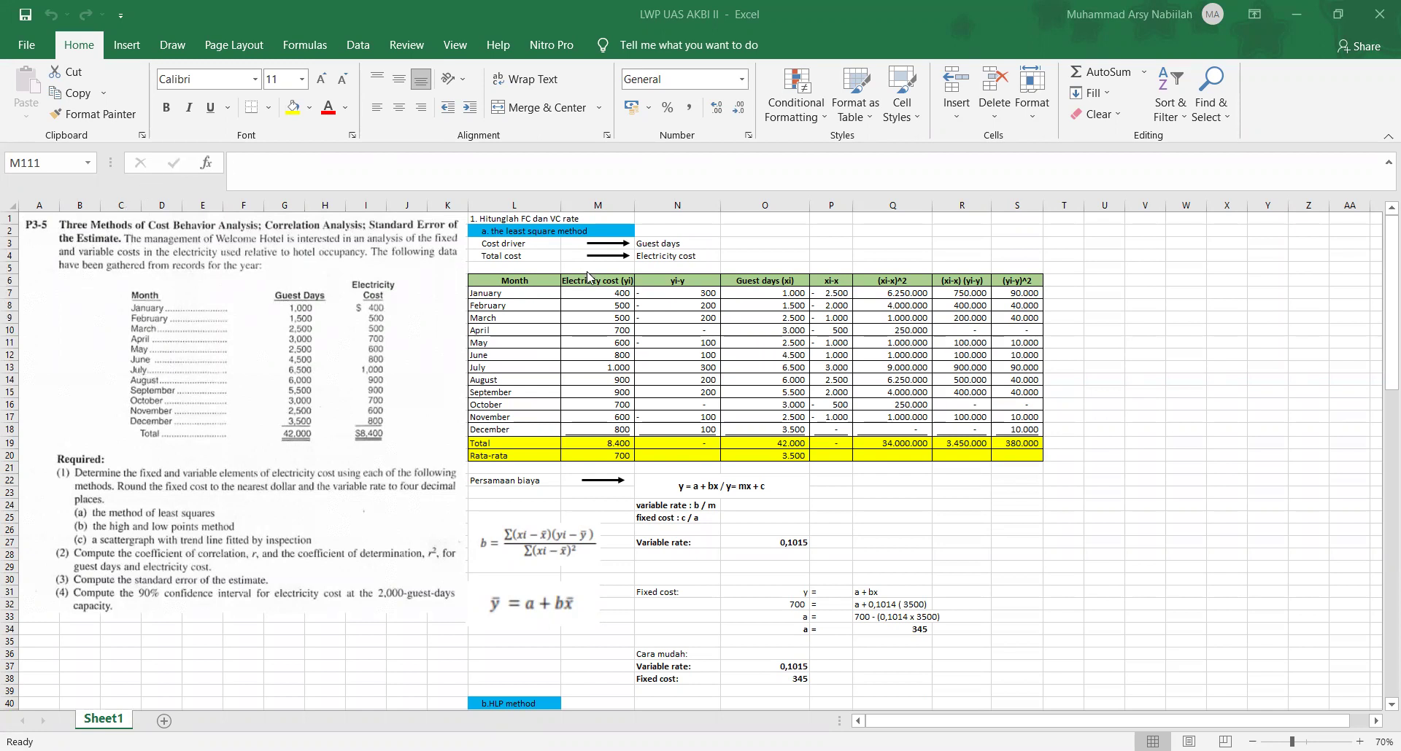
- Compare the monthly hotel data in the problem picture with the Month column of the least-squares table
left_click(257, 321)
scroll(257, 321, "up", 2)
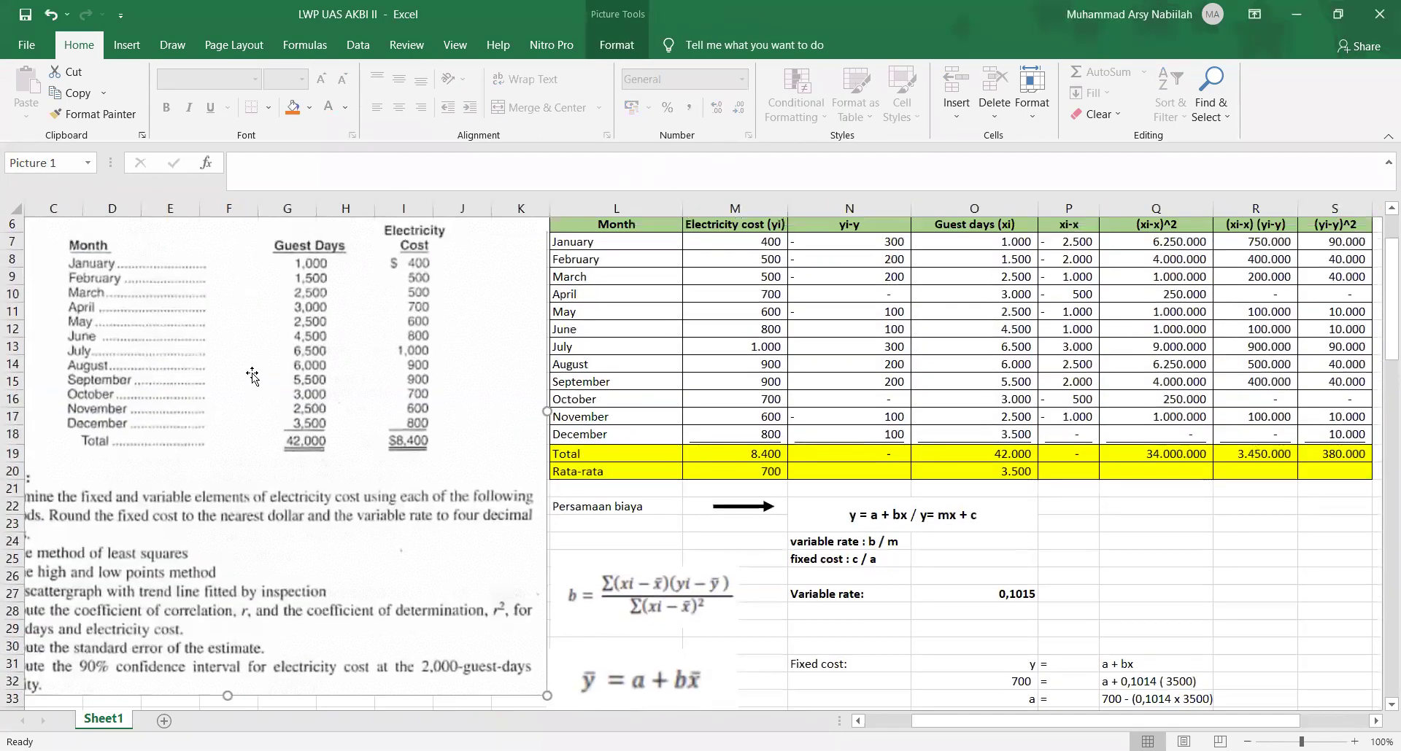
scroll(252, 376, "up", 2)
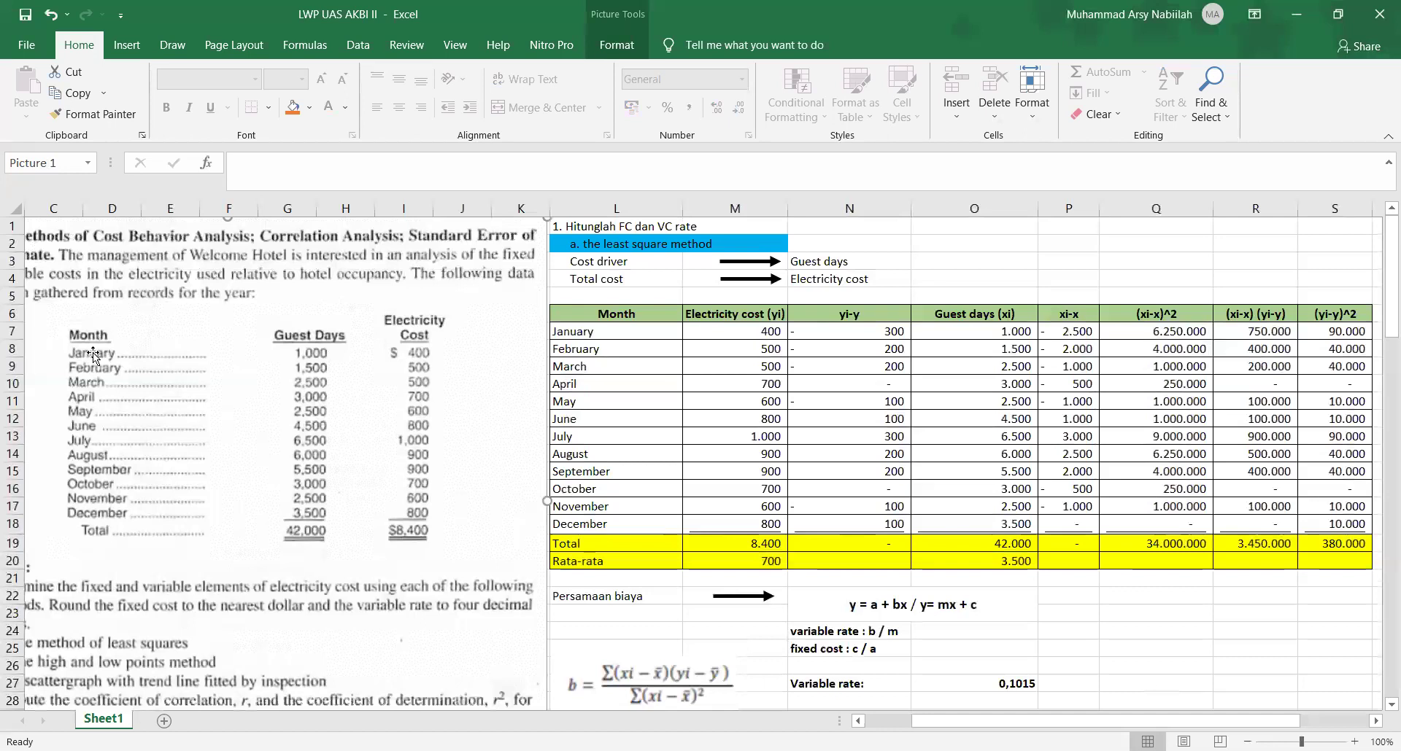
left_click(559, 335)
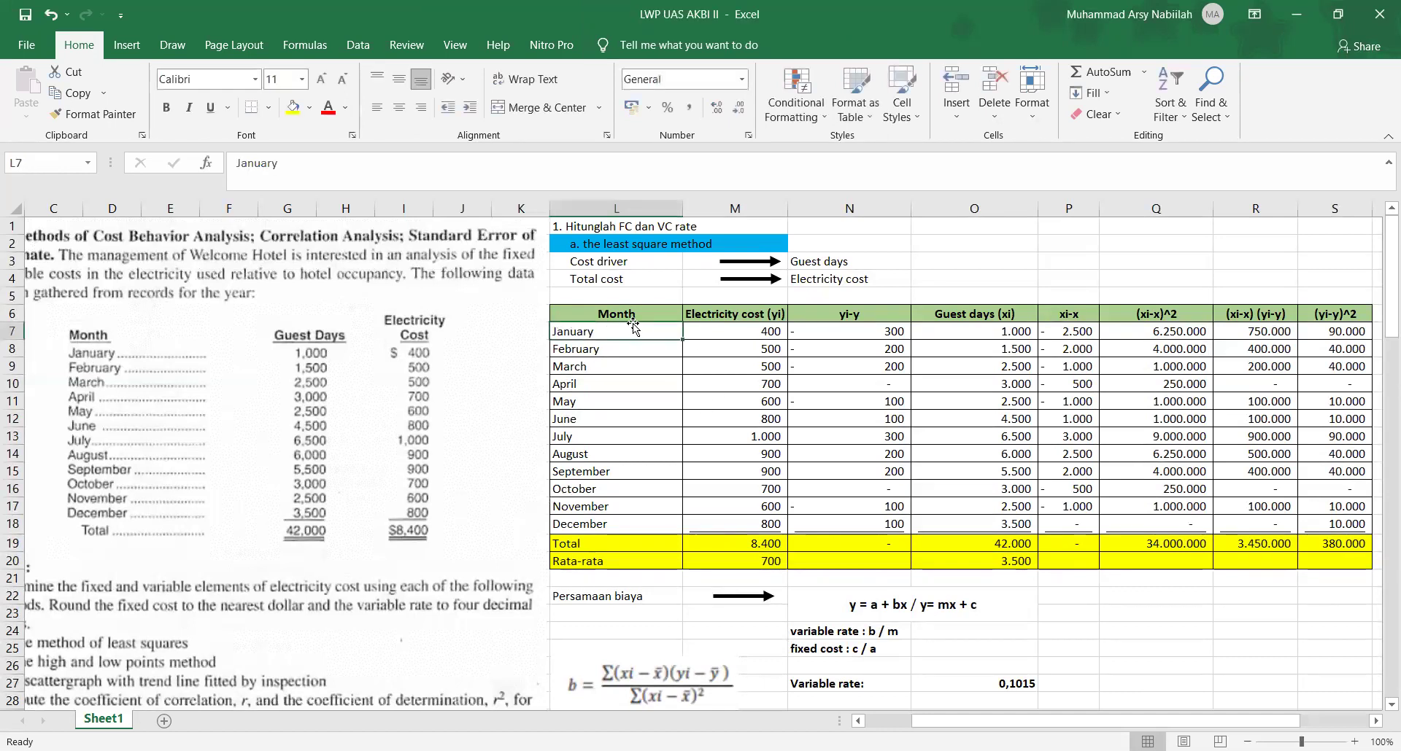
left_click(611, 302)
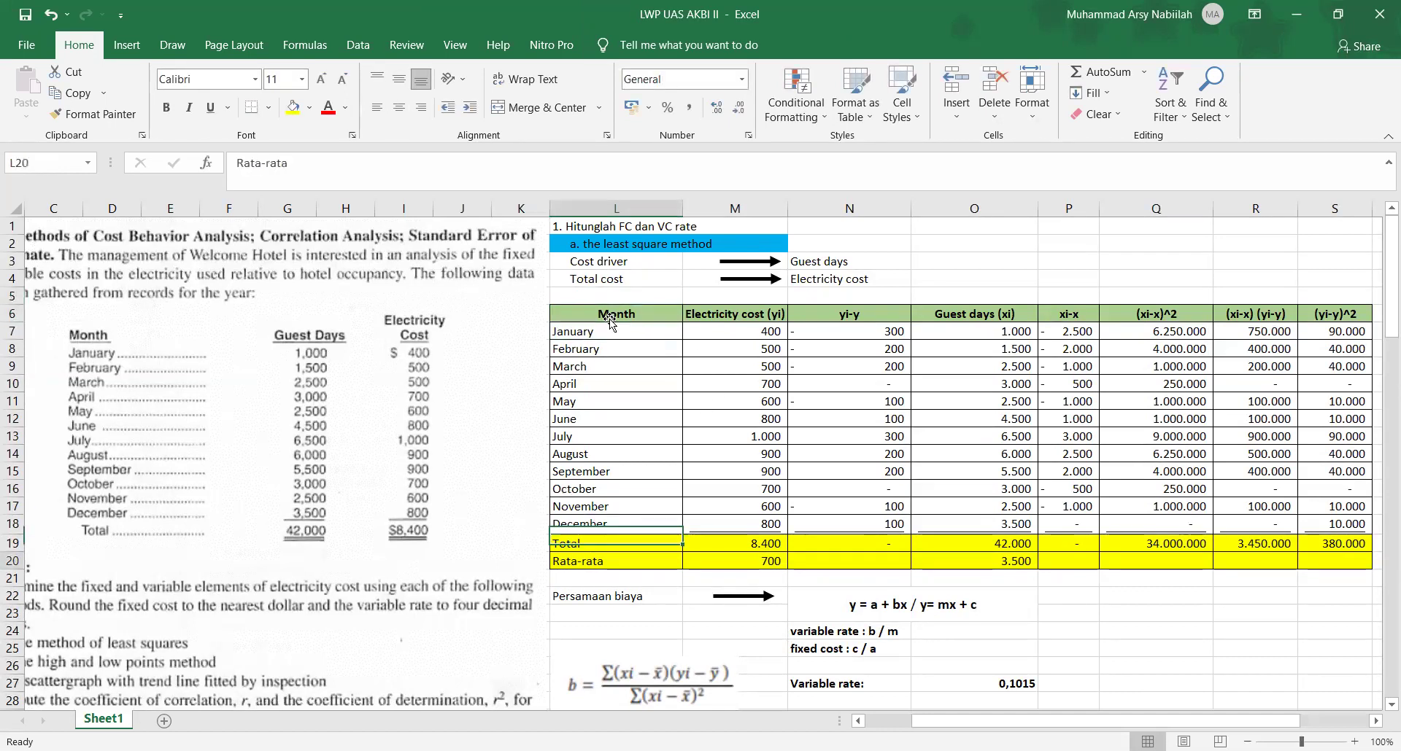
- Check the problem picture against the Cost driver and Total cost entries above the least-squares table
left_click(330, 387)
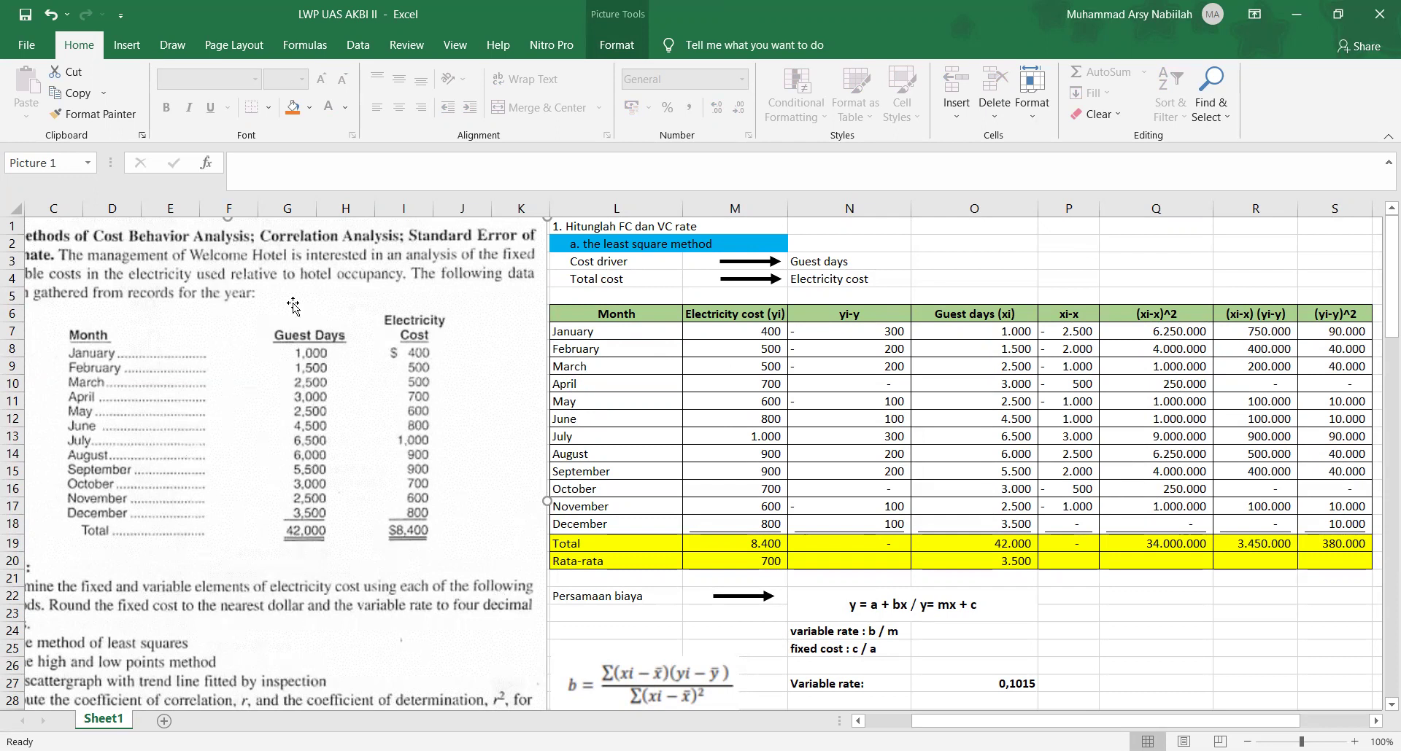
left_click(626, 265)
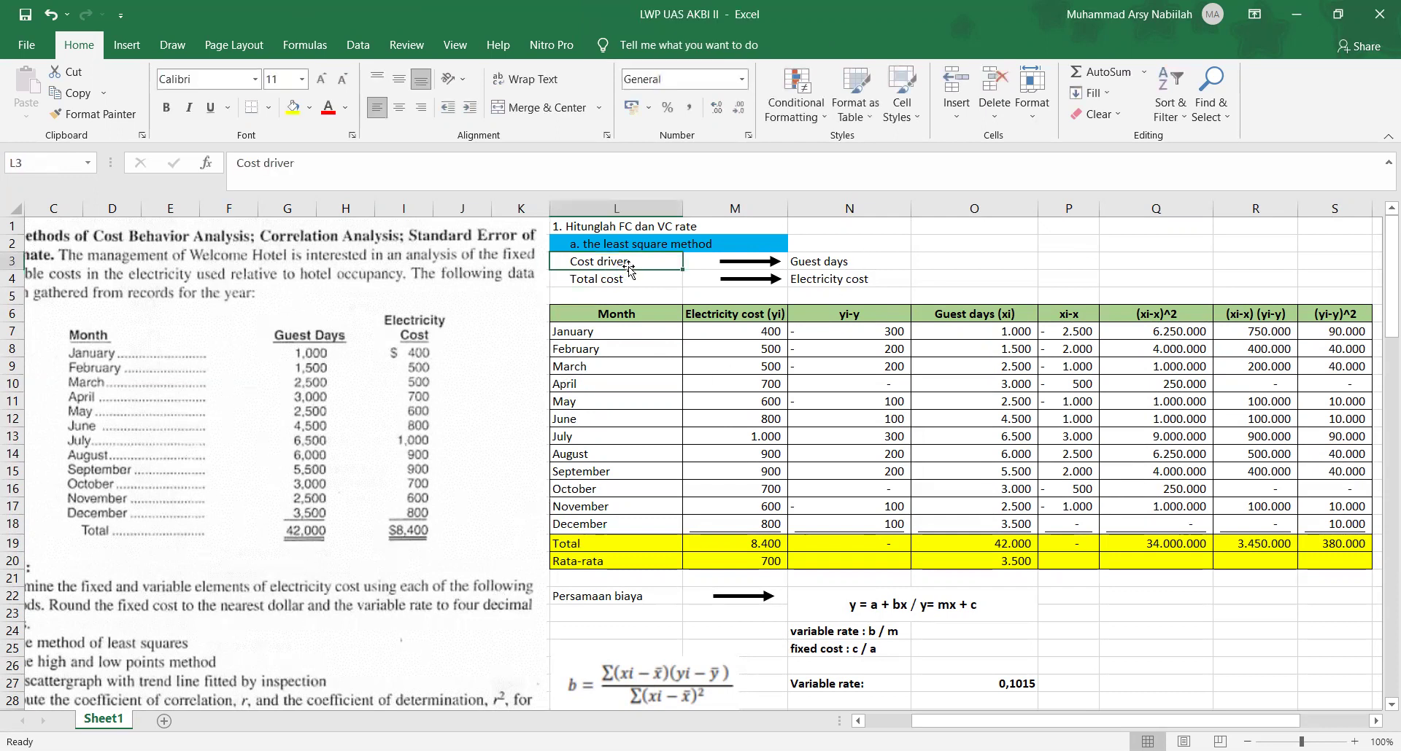
left_click(829, 262)
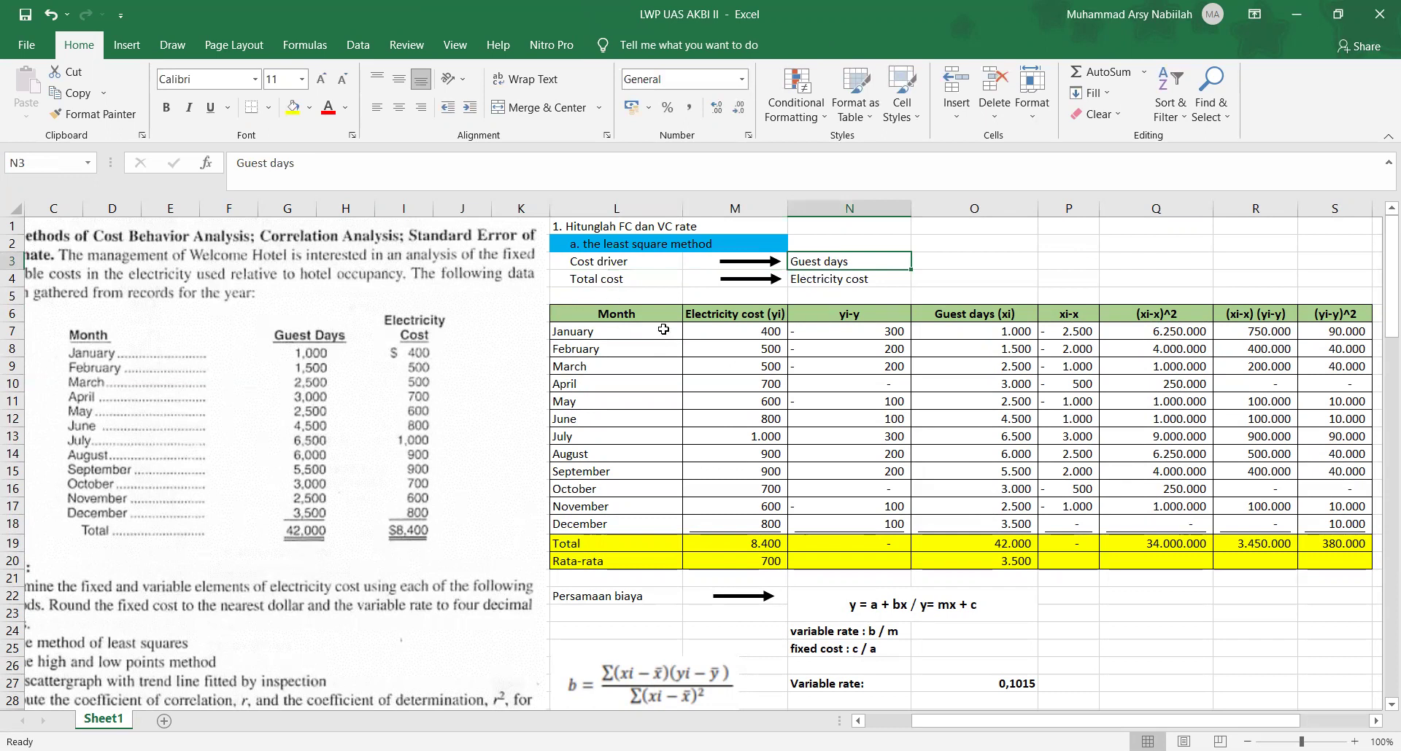
left_click(832, 281)
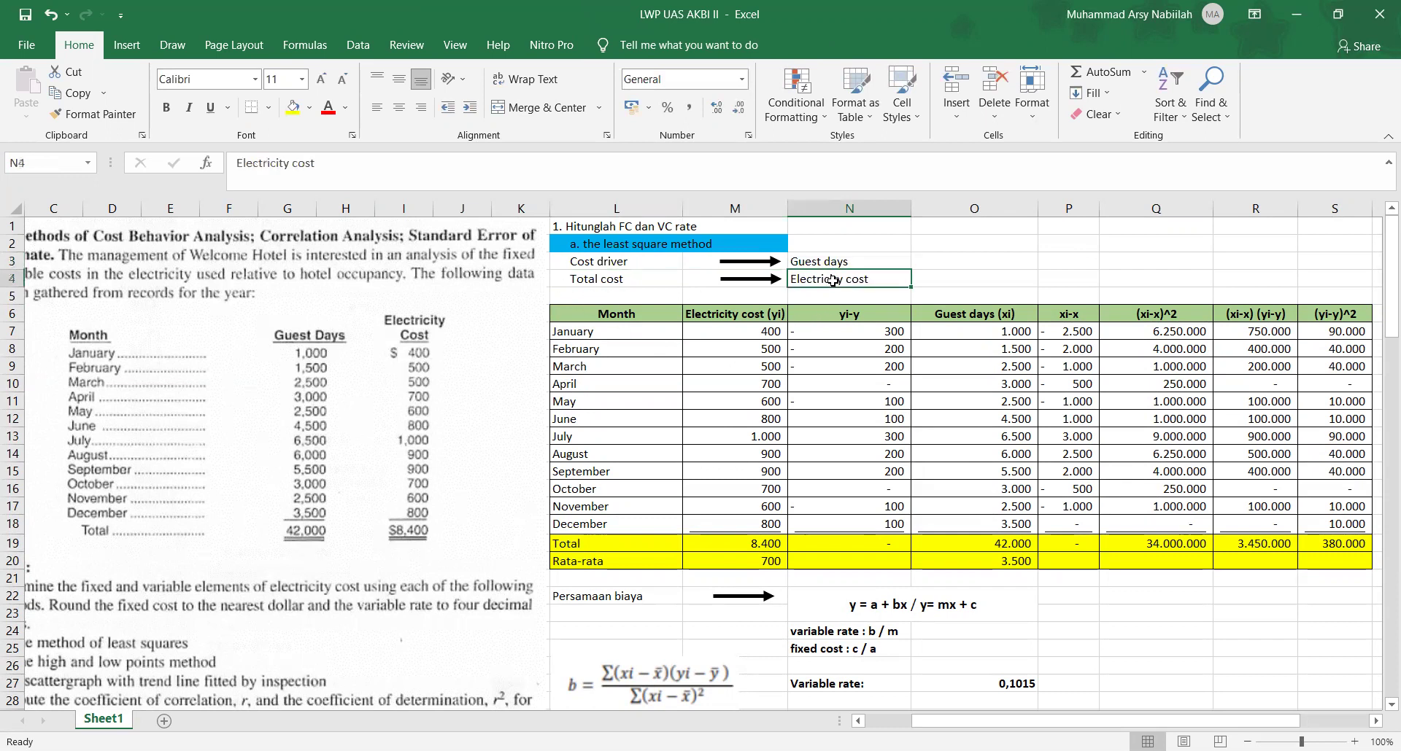
- Review the Month, Electricity cost (yi) and Guest days (xi) columns of the table from header to December
left_click(600, 319)
left_click_drag(611, 315, 610, 516)
left_click(757, 351)
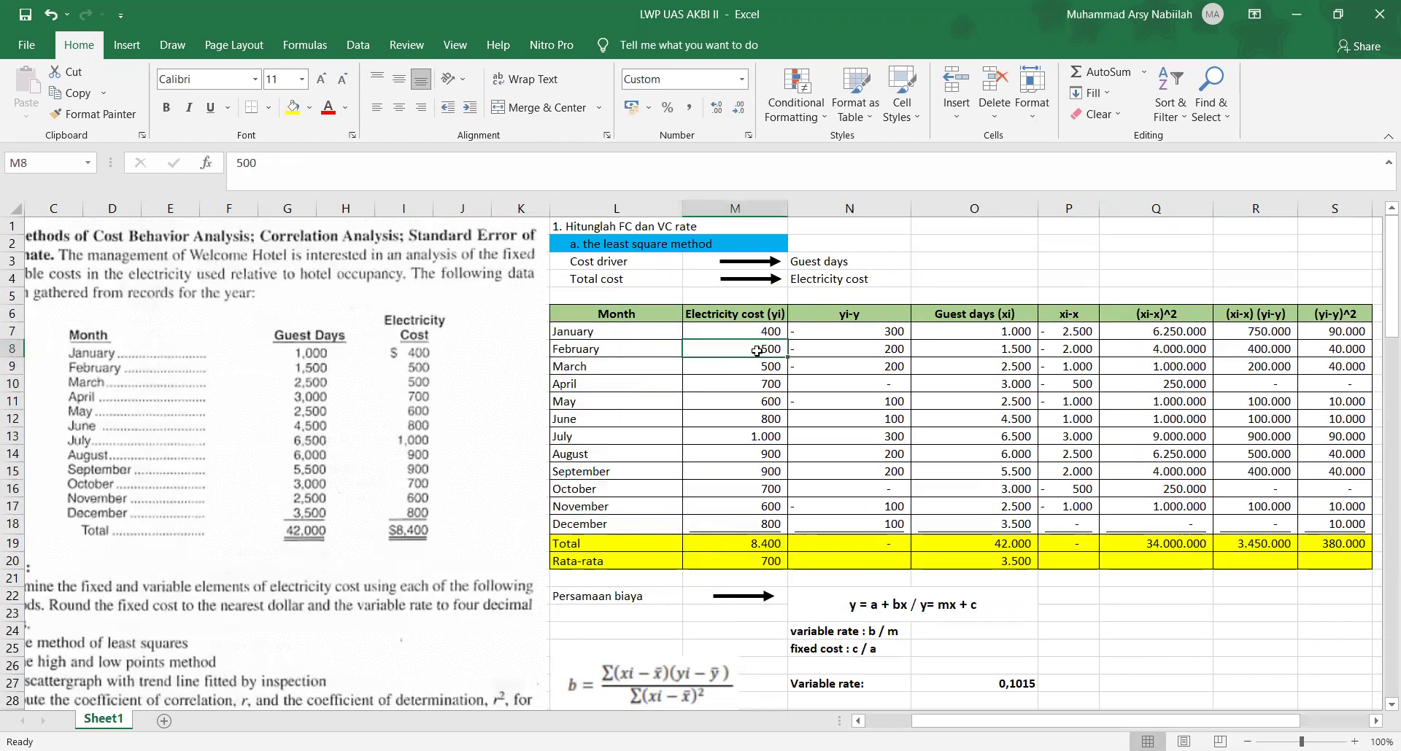
left_click(759, 312)
left_click_drag(759, 312, 766, 526)
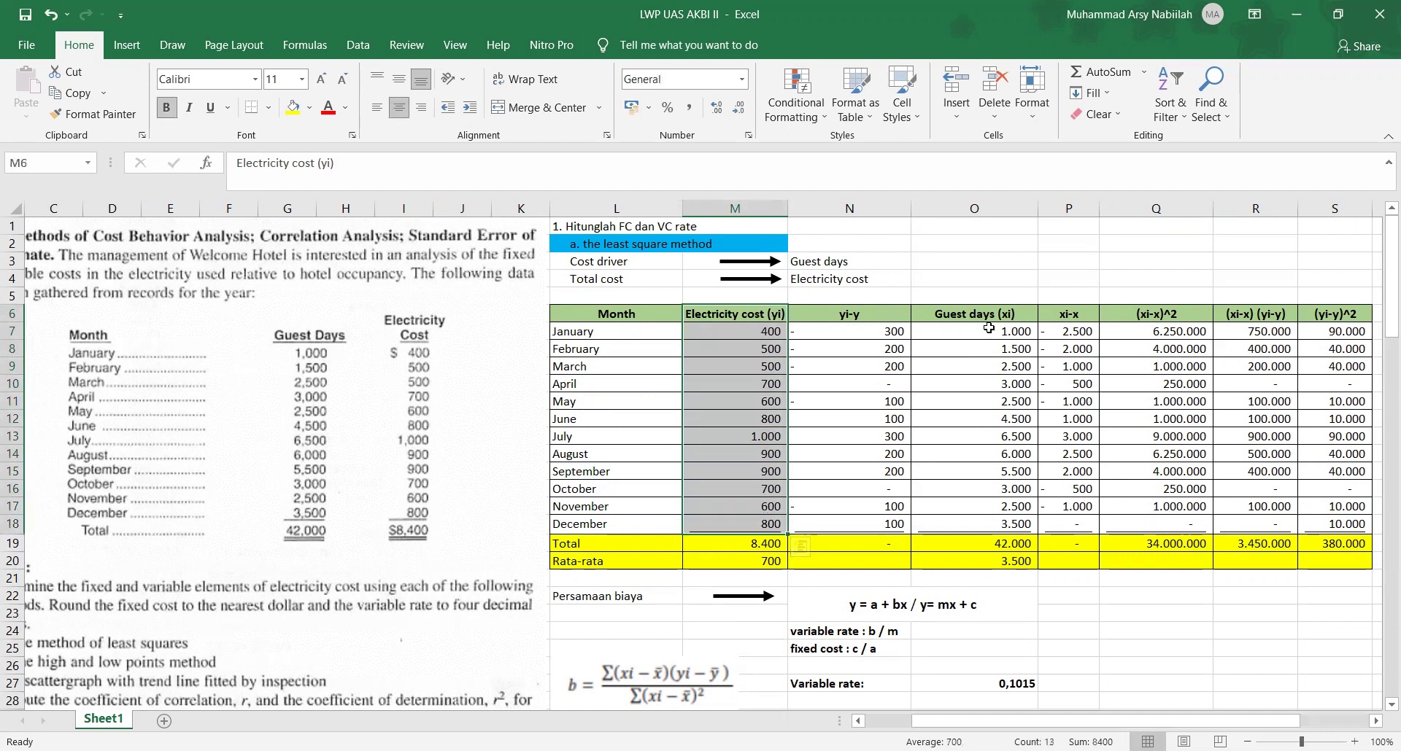
left_click_drag(990, 314, 990, 527)
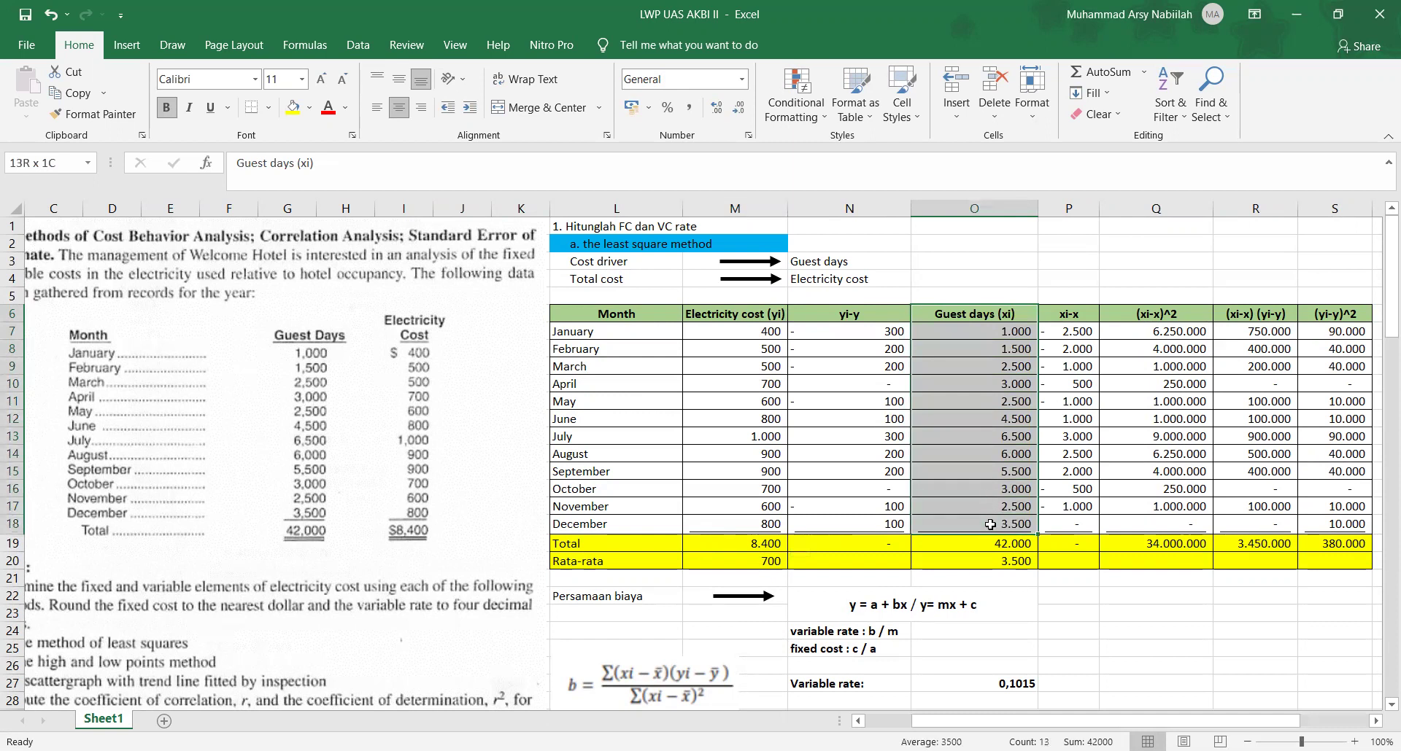
- Relate the Guest days cost driver to the yi and xi column headers and review the xi column
left_click(846, 261)
left_click(757, 314)
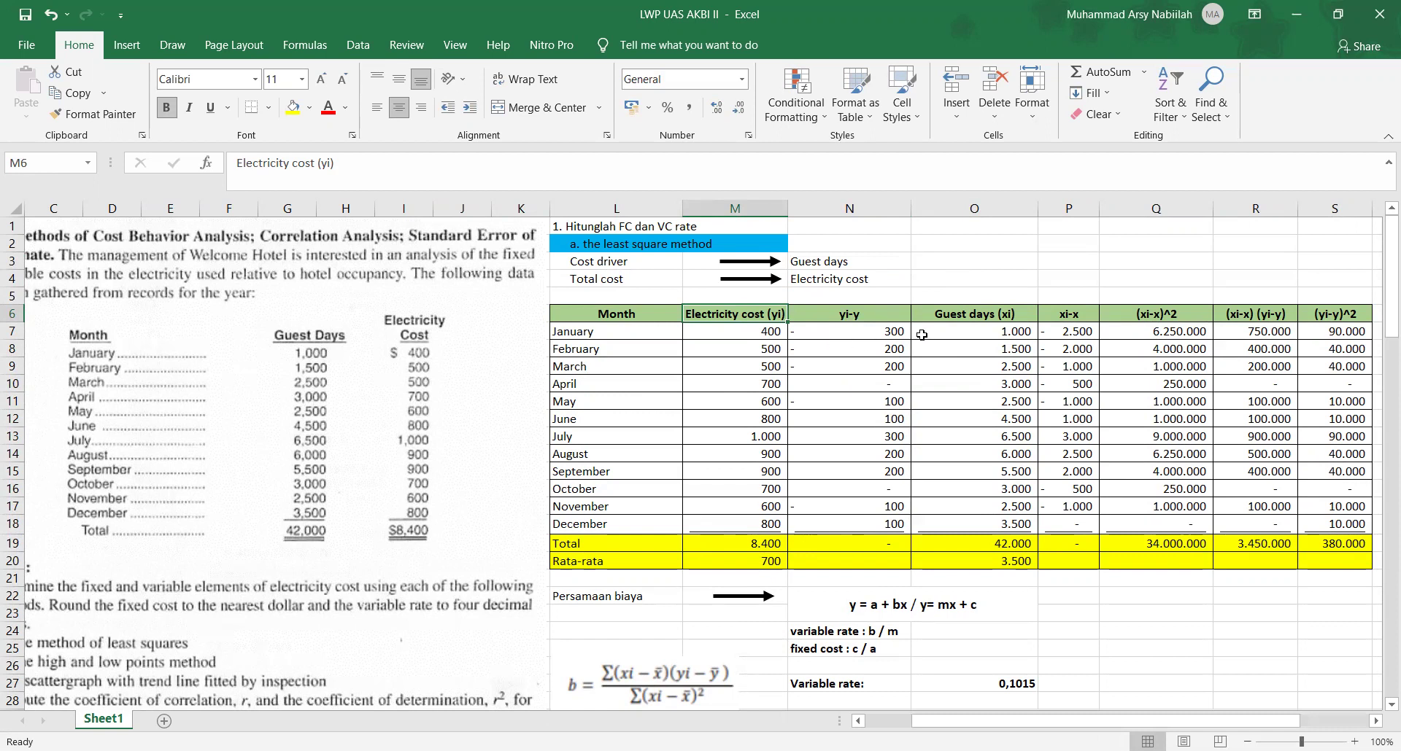
left_click(950, 315)
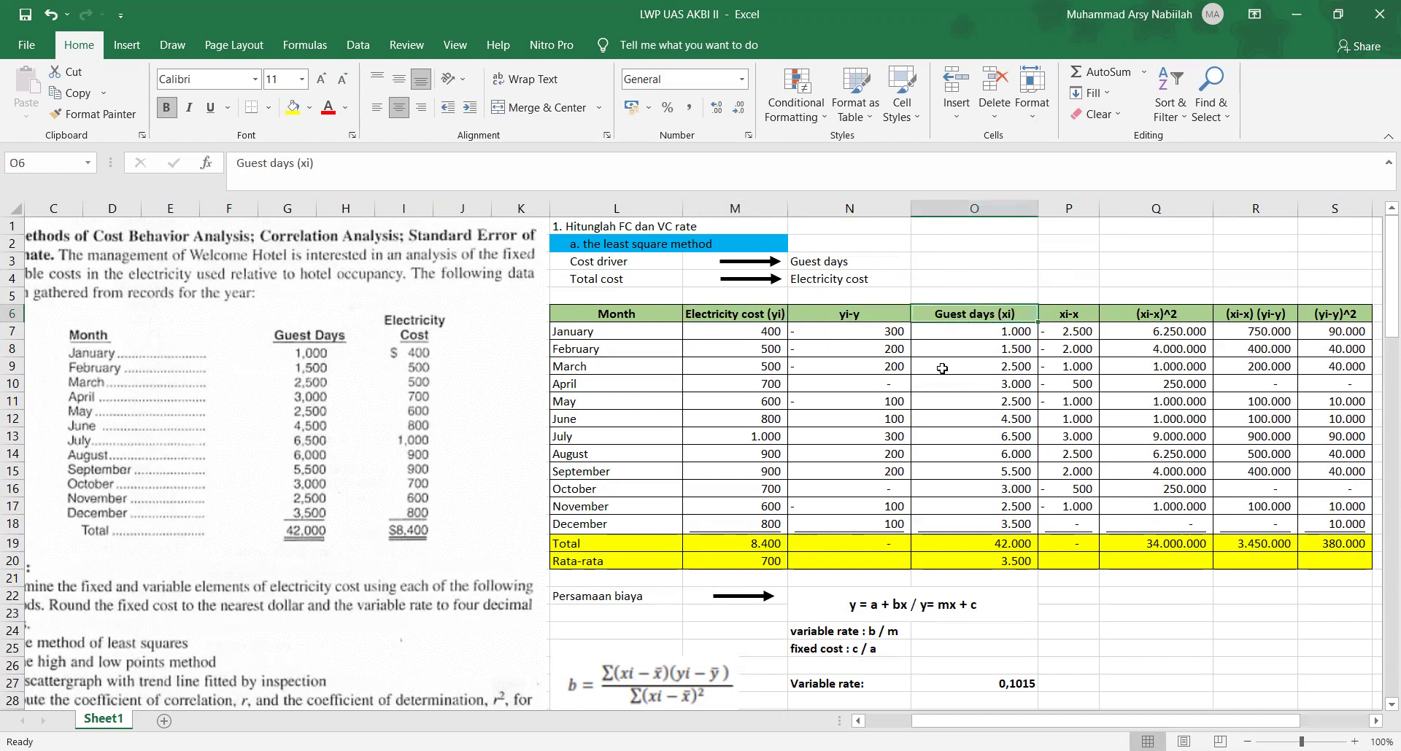
left_click(1000, 329)
left_click_drag(995, 316, 1014, 529)
left_click(1001, 267)
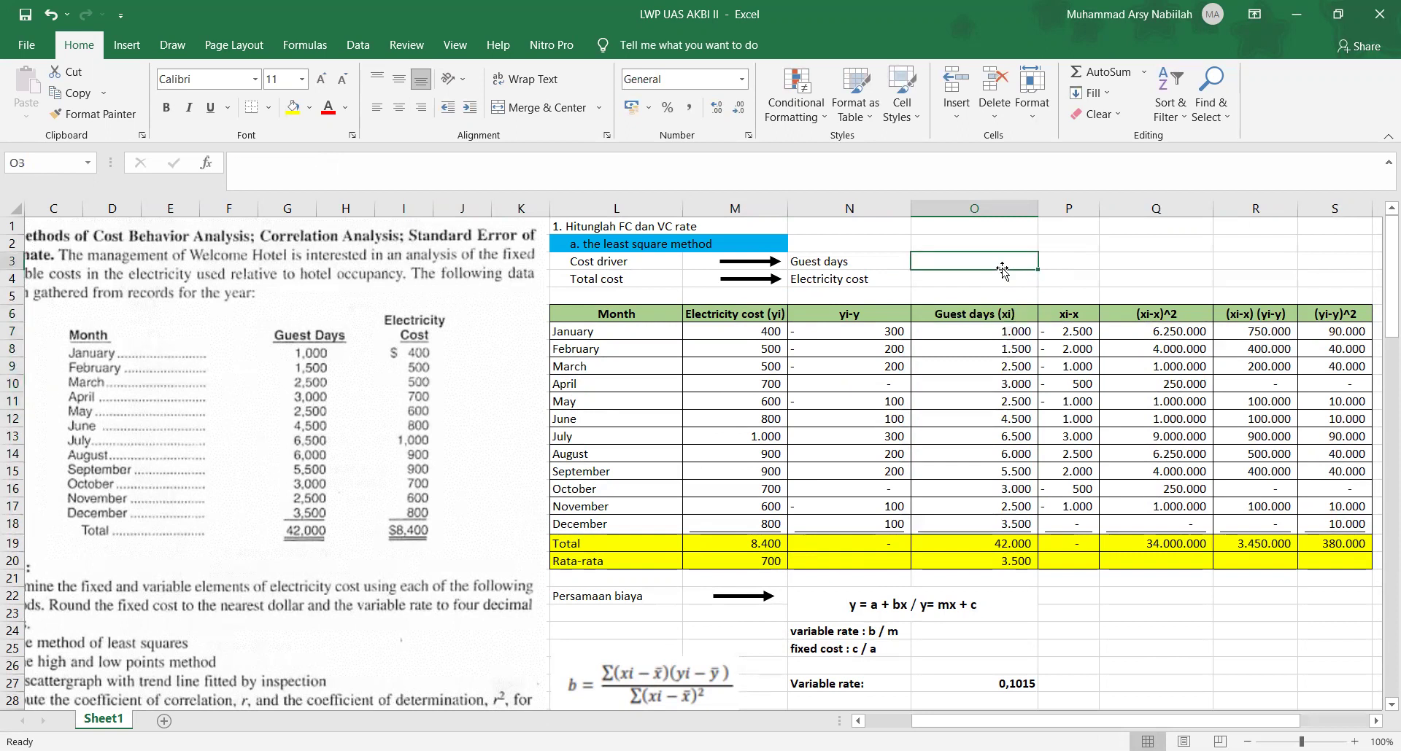
- Examine the January to December values for electricity cost and guest days
left_click_drag(759, 332, 759, 419)
left_click_drag(640, 332, 737, 524)
left_click_drag(1021, 333, 1014, 520)
left_click(1014, 520)
left_click(578, 332)
left_click(593, 523)
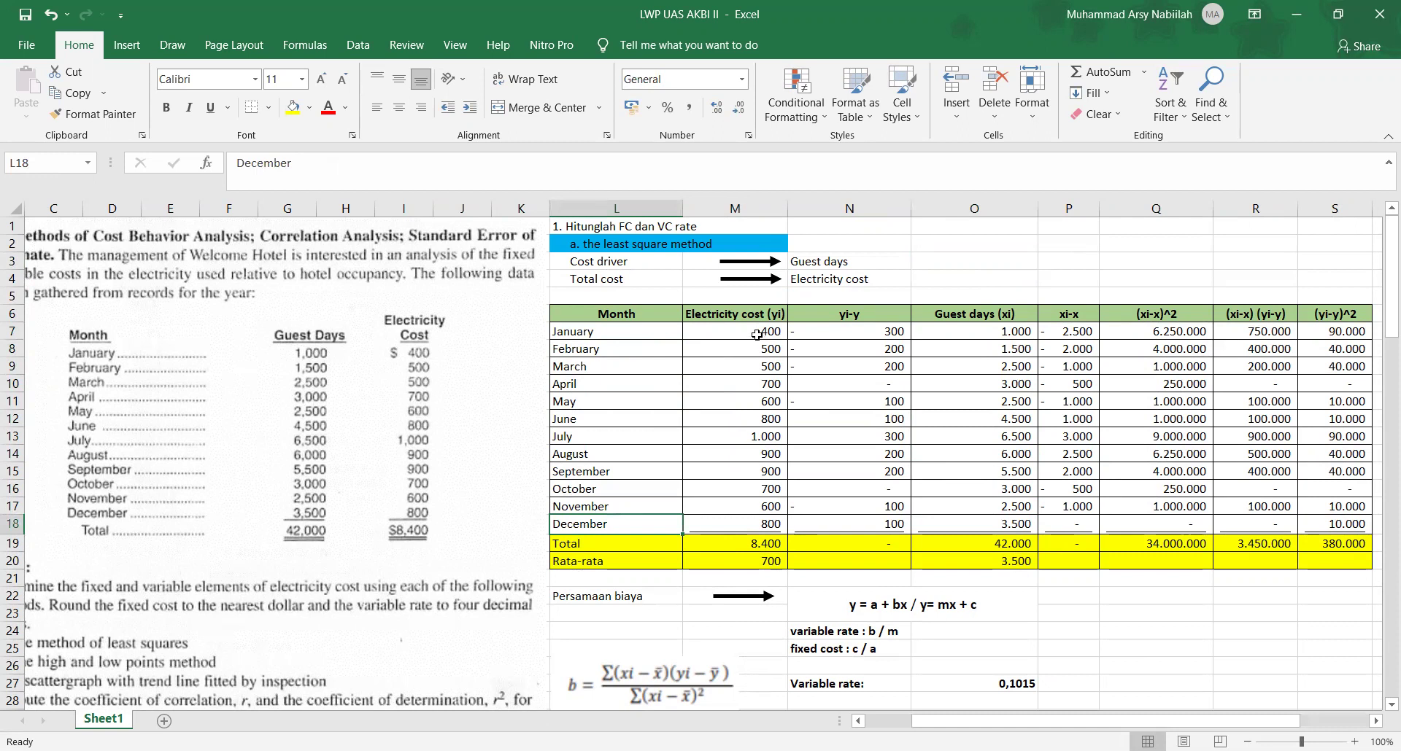
- Inspect the Total and Rata-rata formulas of the electricity cost column and the monthly costs they use
left_click(761, 542)
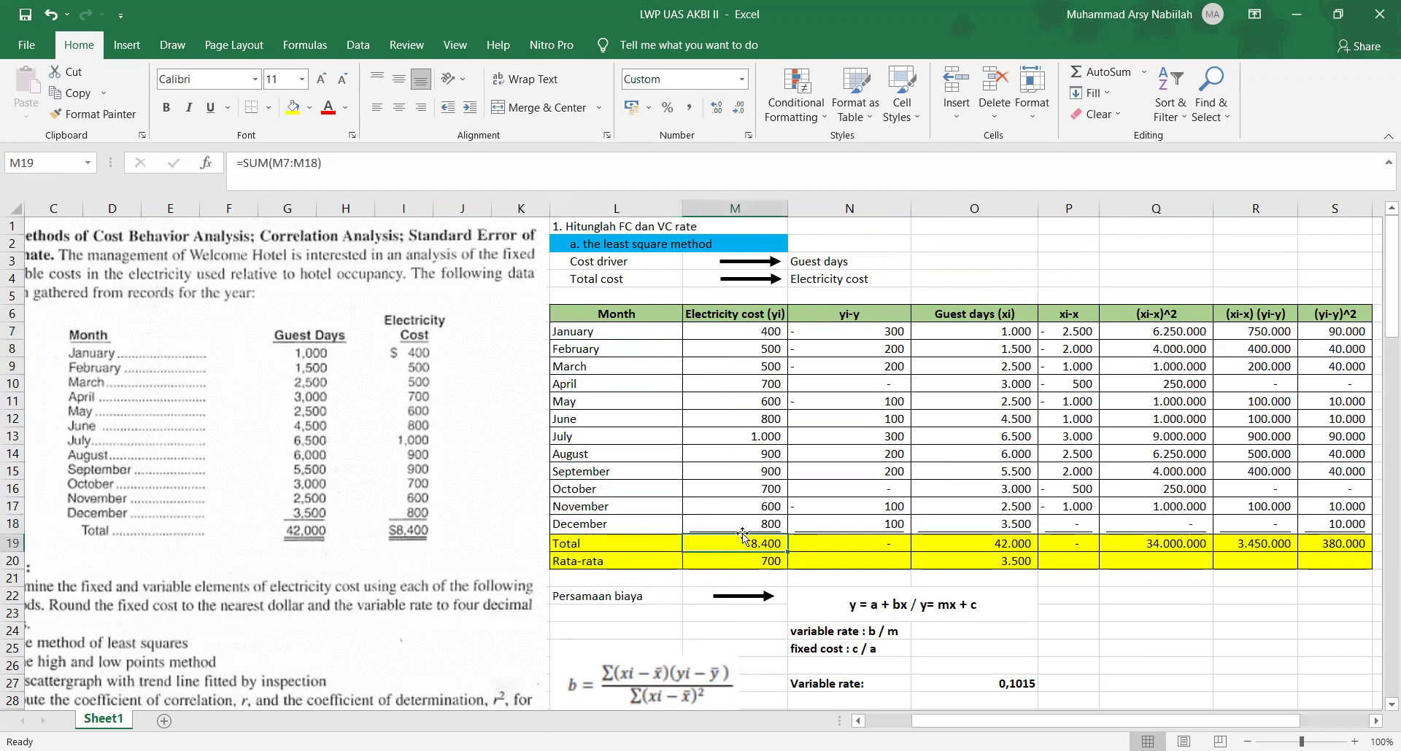
left_click(762, 561)
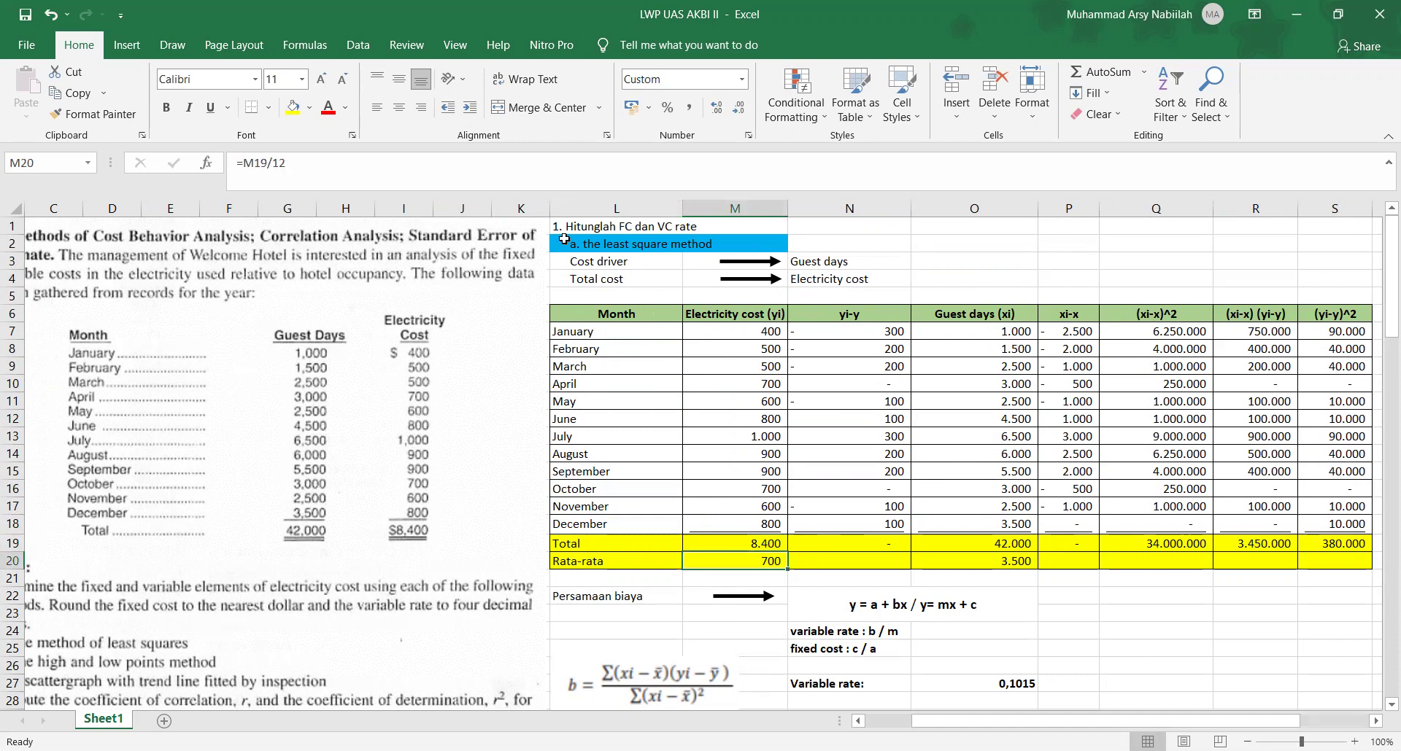
left_click(602, 247)
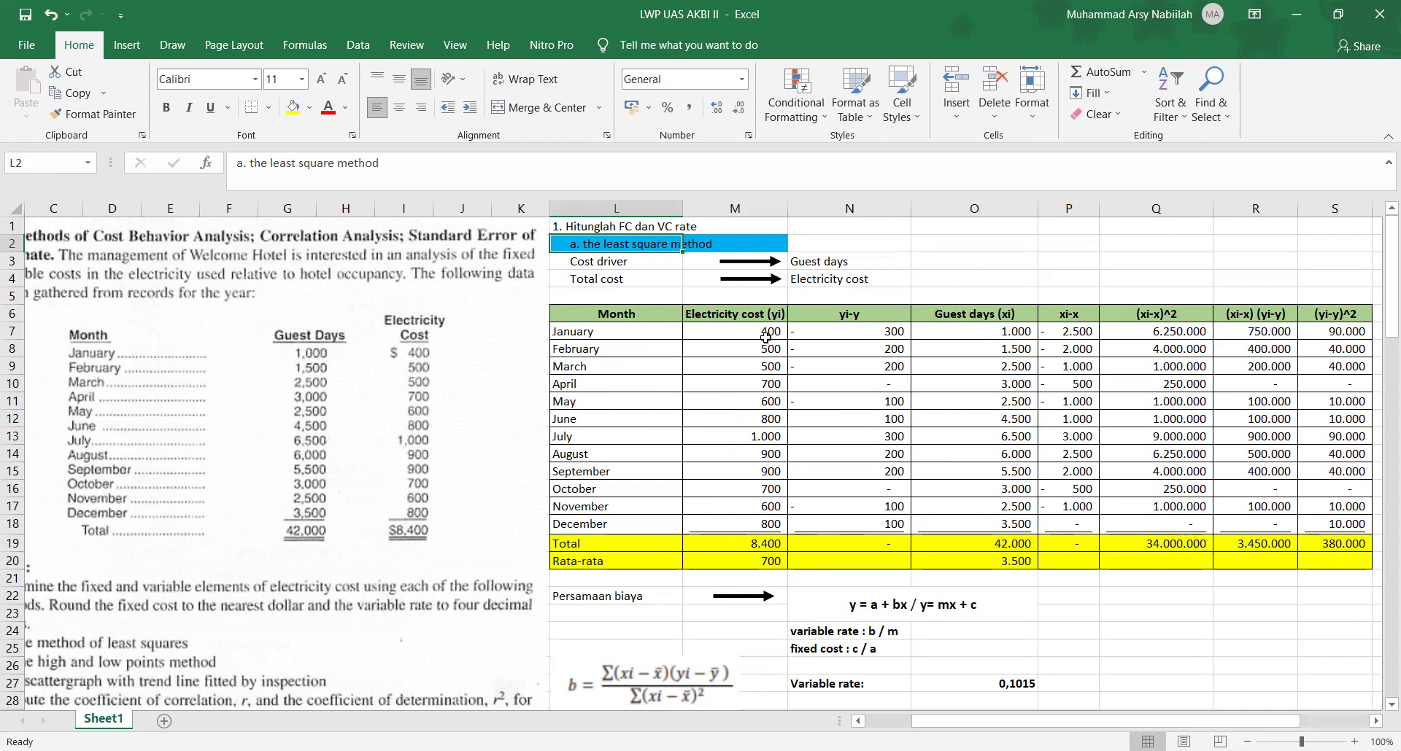
left_click_drag(762, 333, 771, 530)
left_click(772, 545)
left_click(769, 563)
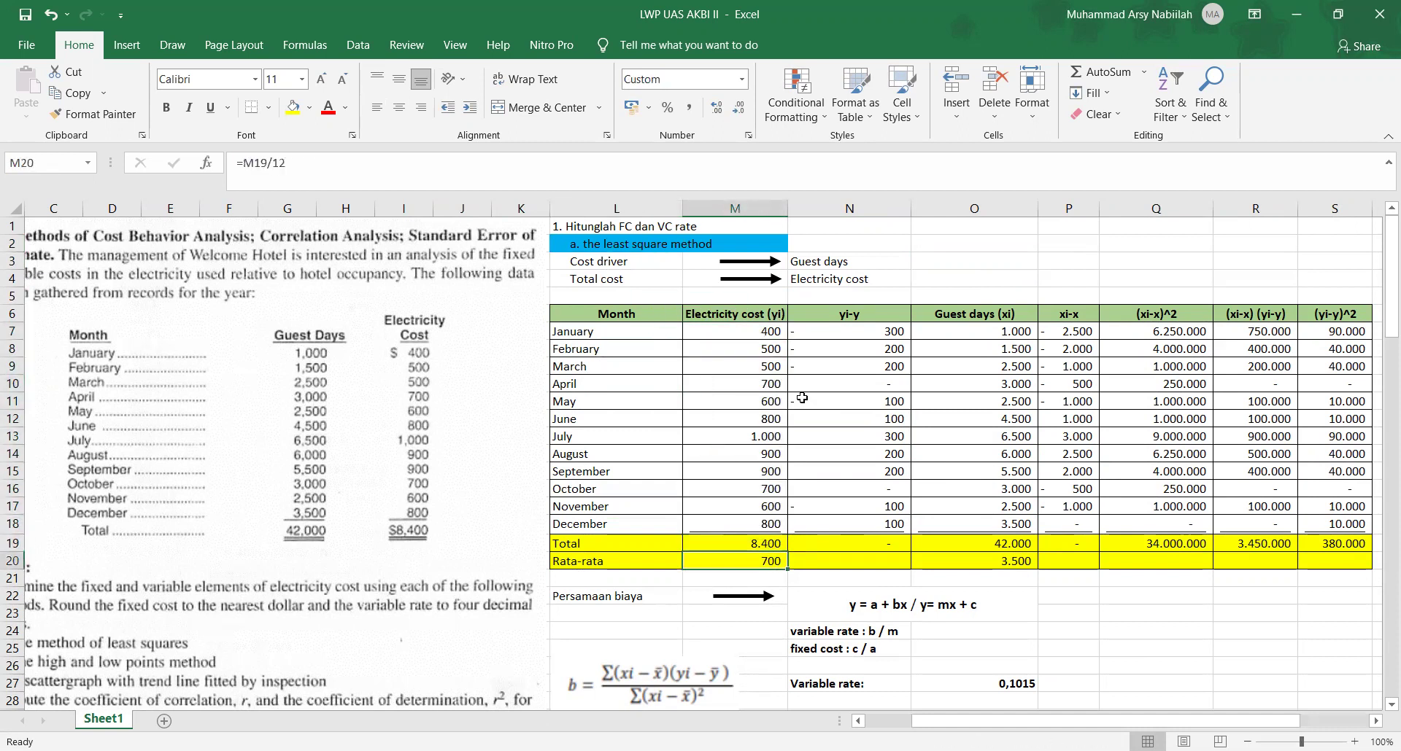
- Check the listed months against the formulas behind the electricity cost total and average
left_click(604, 336)
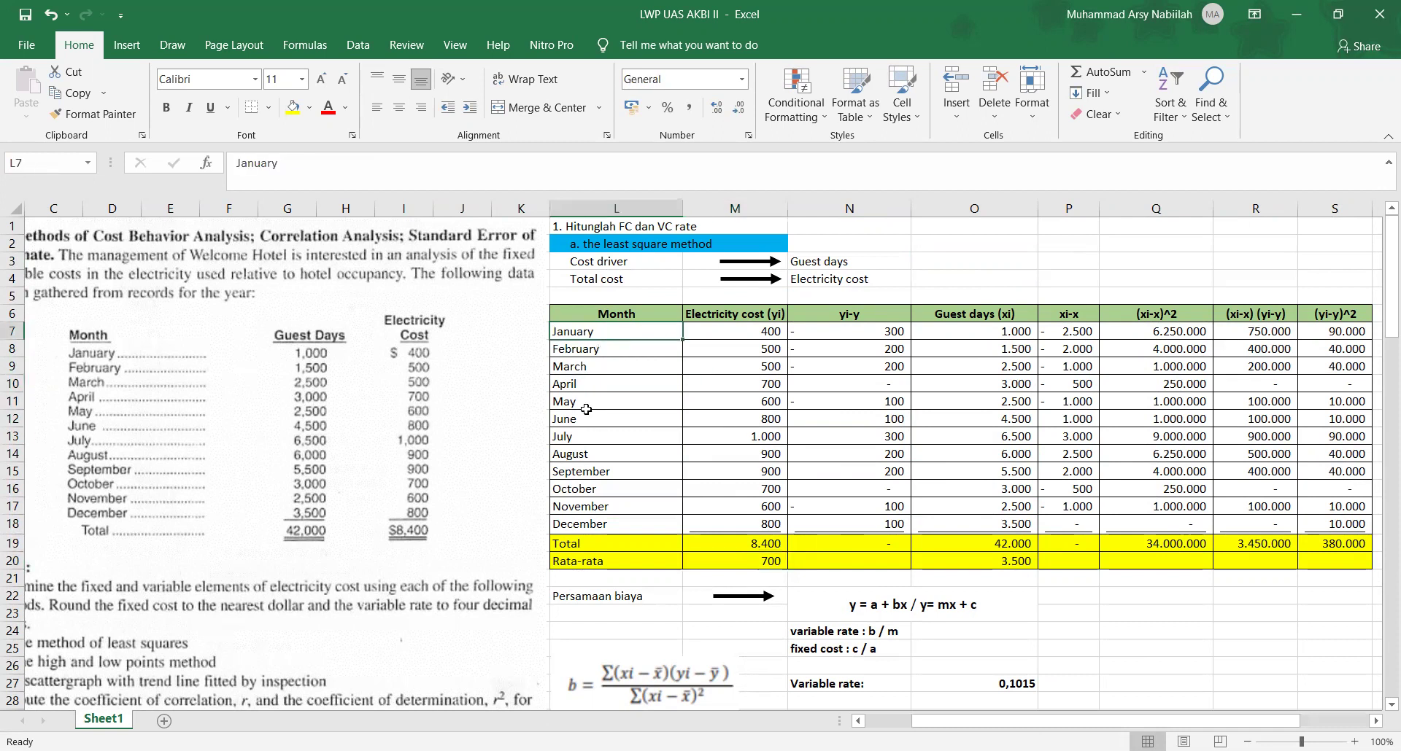
left_click(580, 519)
left_click_drag(606, 337, 615, 492)
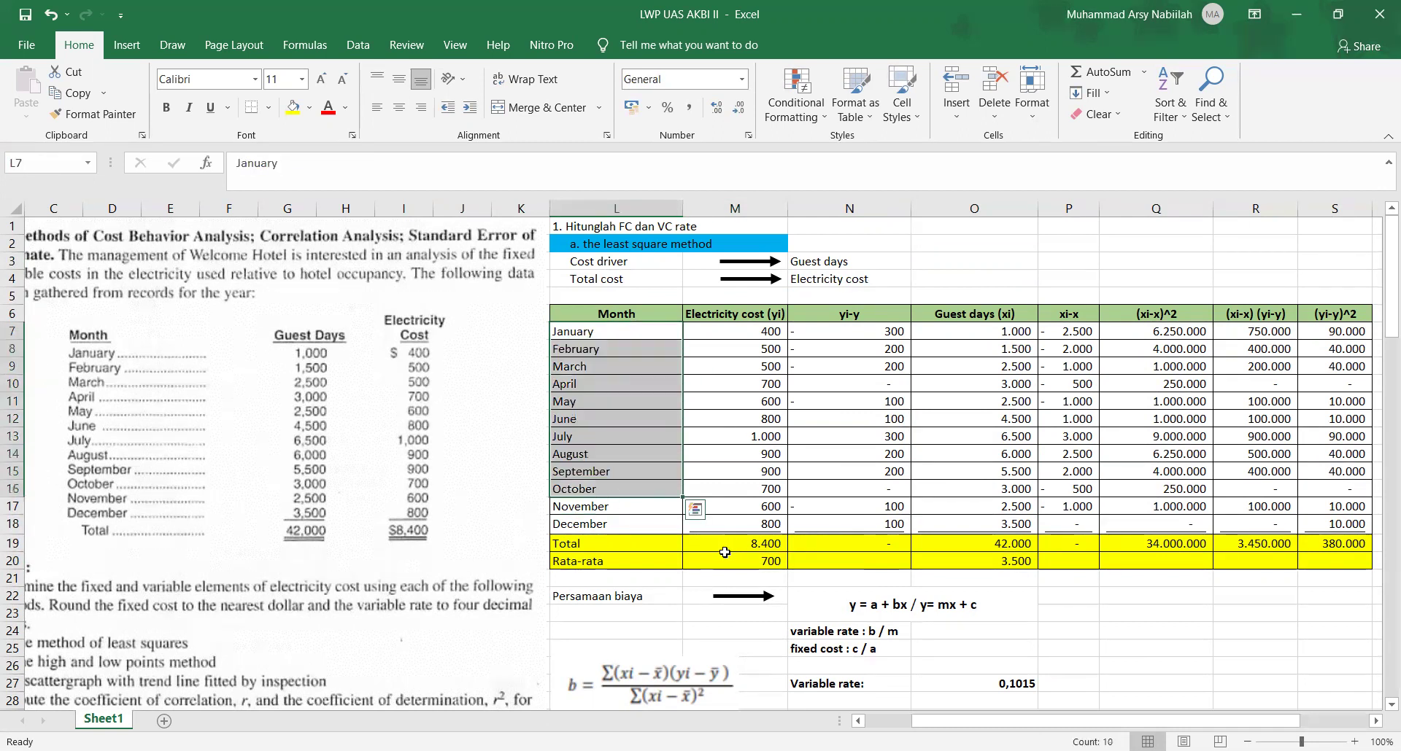
left_click(730, 544)
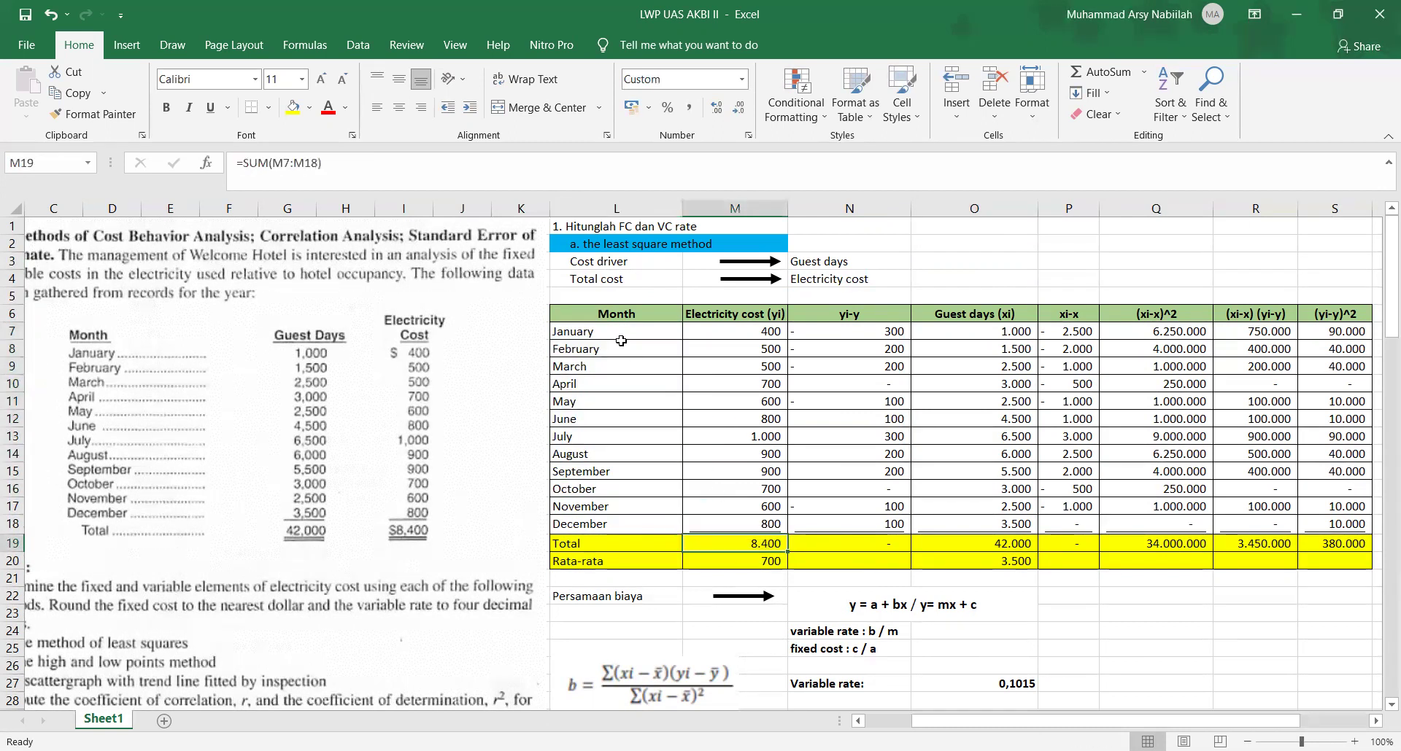
left_click(746, 562)
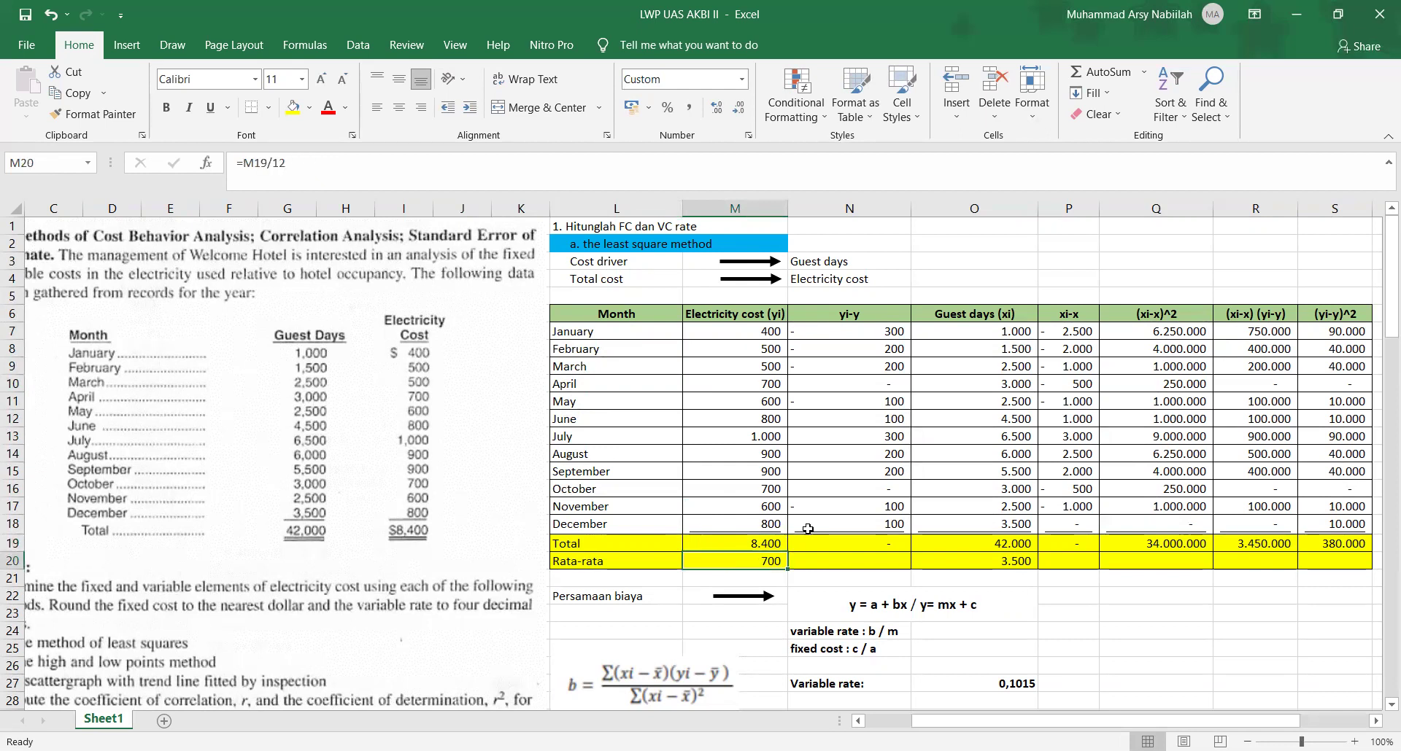
- Inspect the Total and Rata-rata formulas of the Guest days column, relating them to the listed months
left_click(1006, 328)
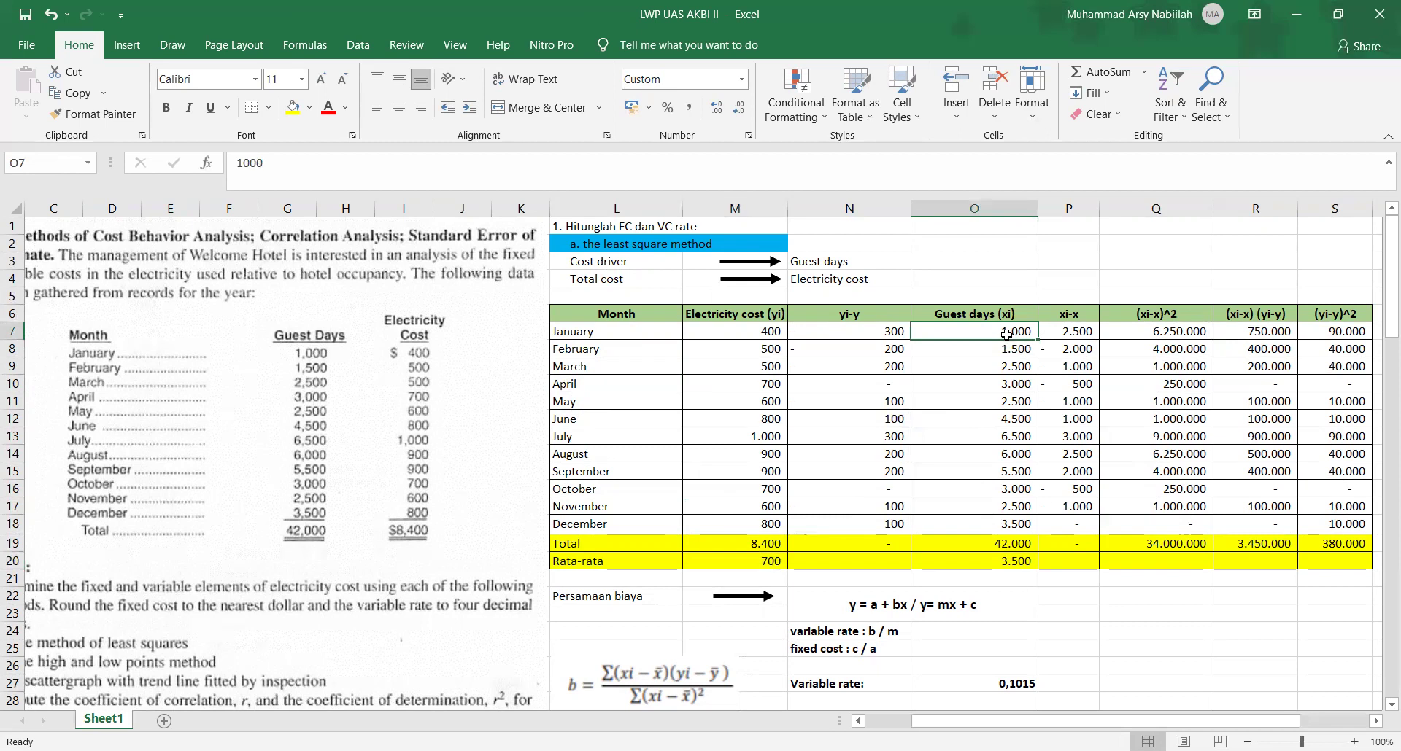
left_click(1000, 546)
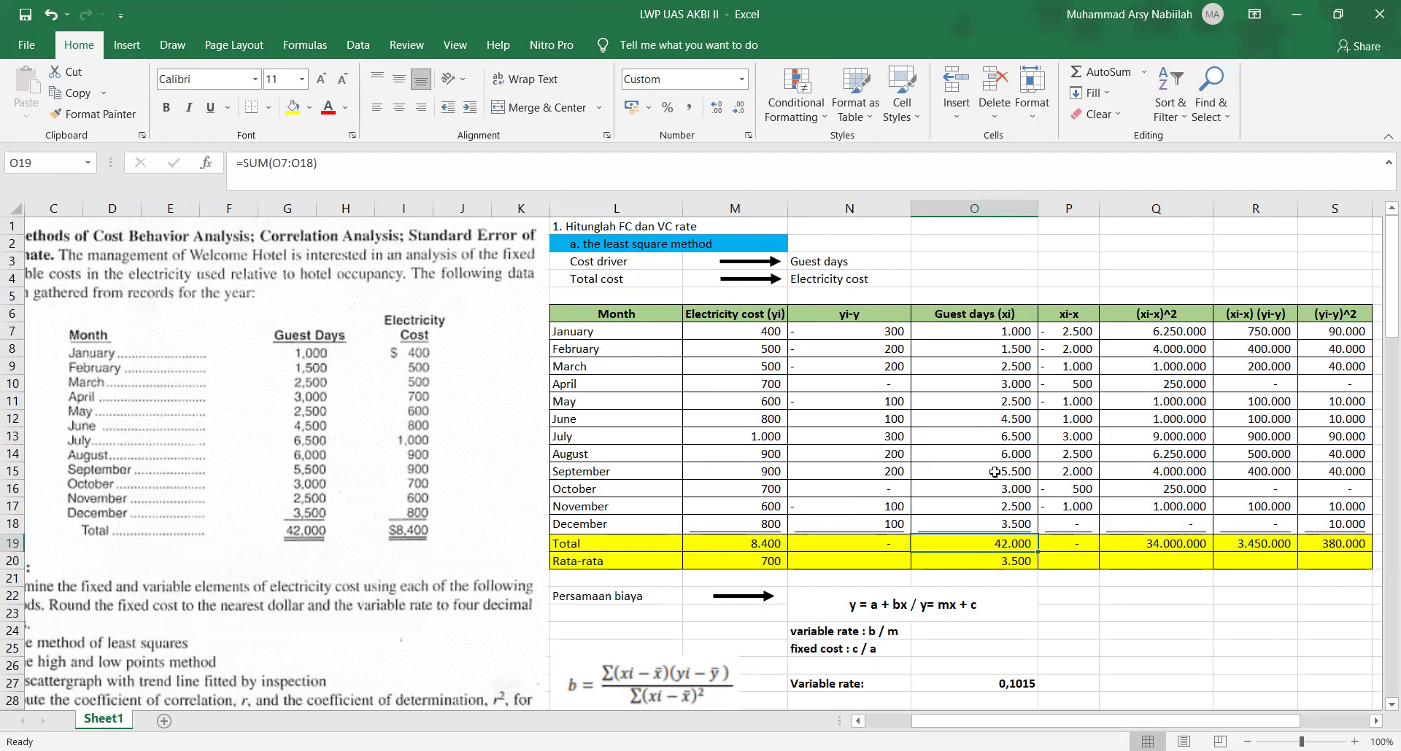
left_click_drag(634, 335, 628, 526)
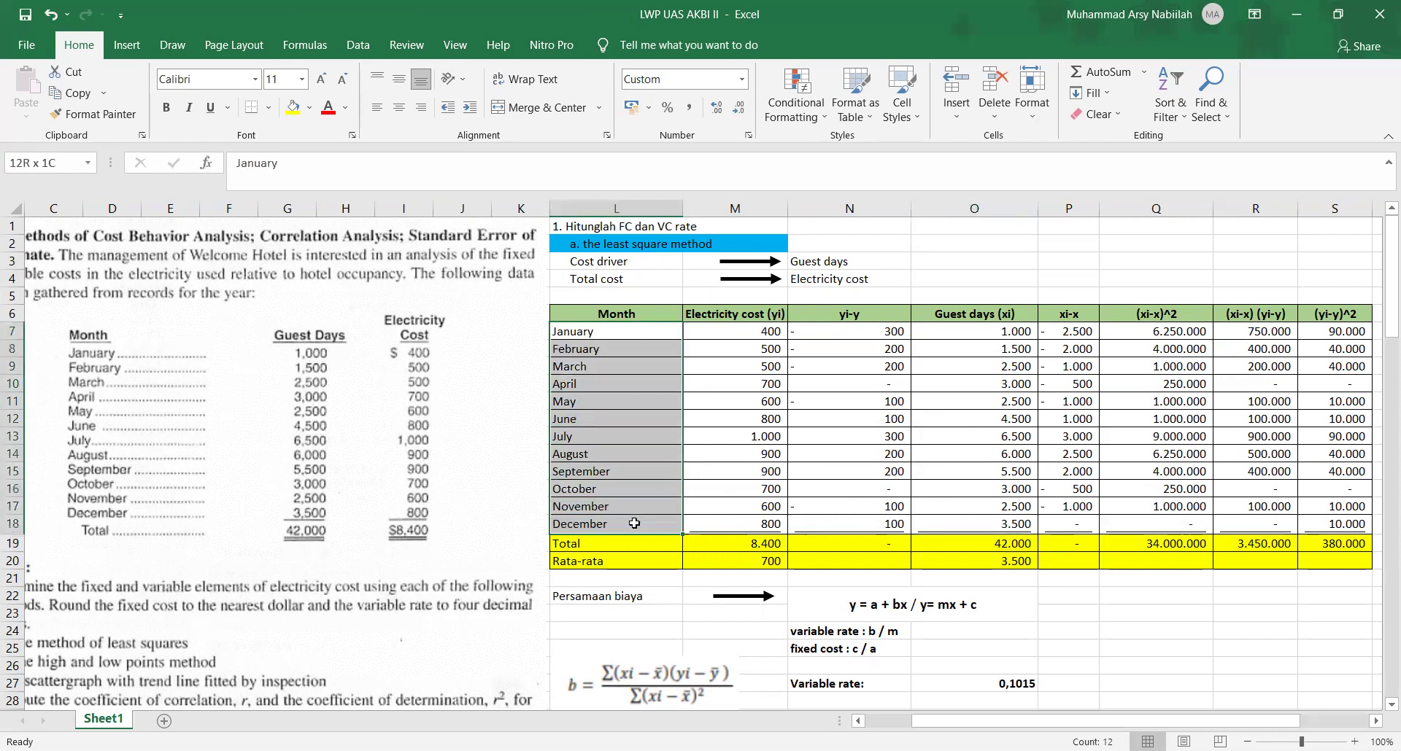
left_click(969, 562)
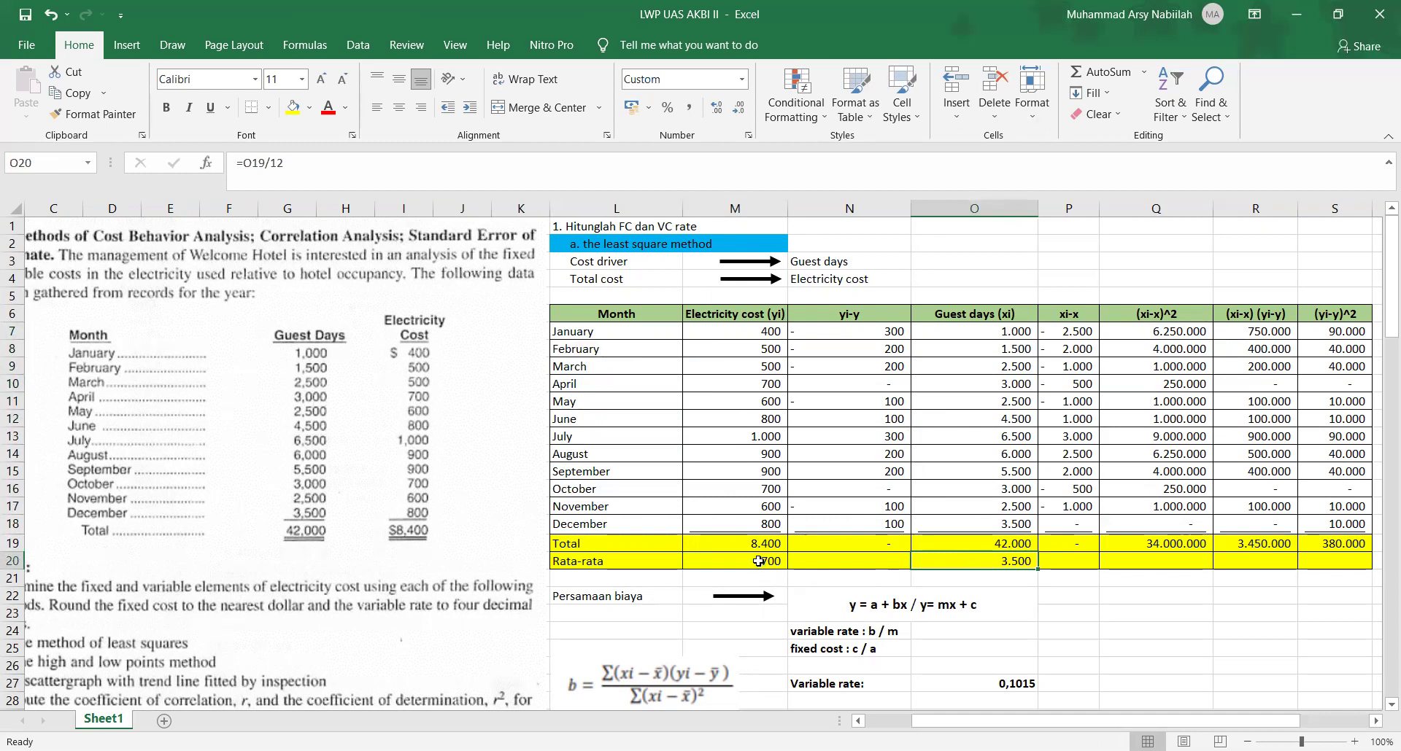
- Trace January's yi-y formula from its electricity cost and the average cost
left_click(749, 334)
left_click(771, 561)
left_click(767, 334)
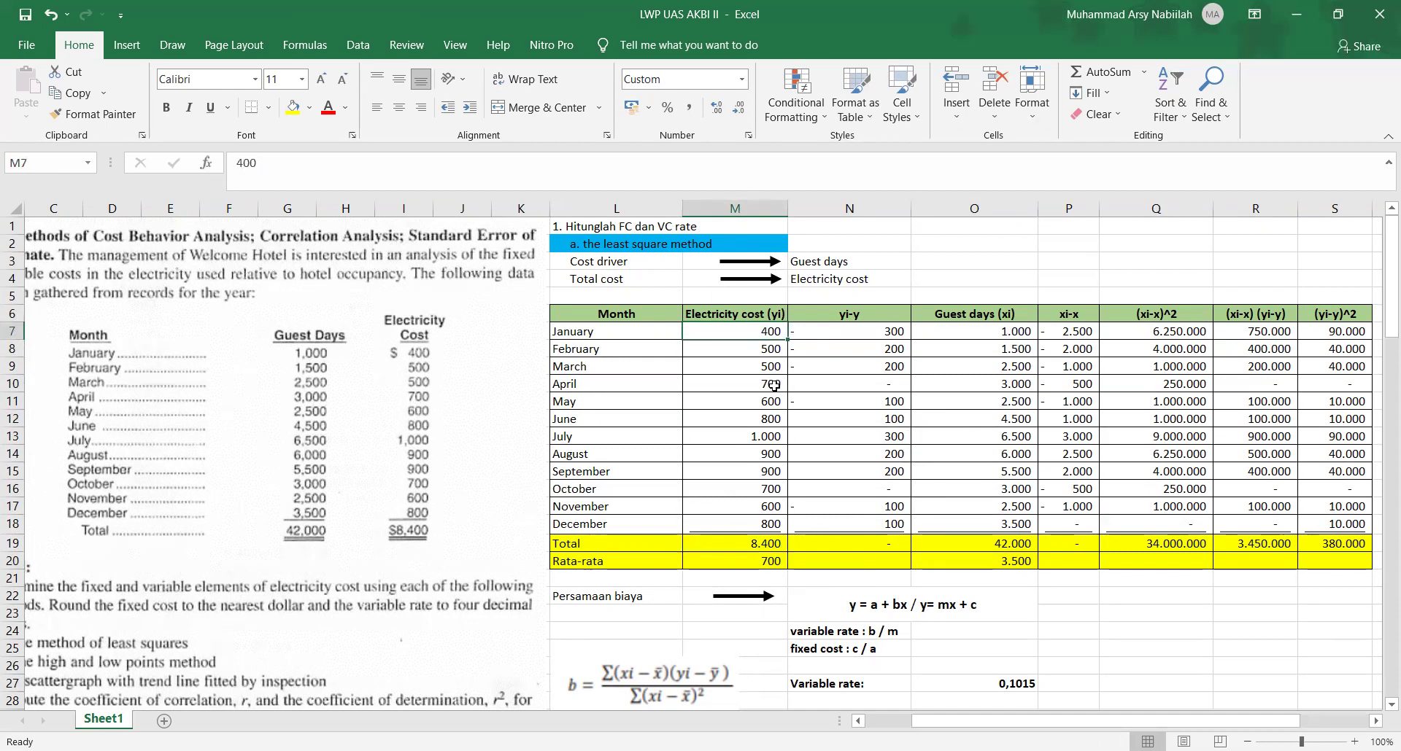
left_click(767, 566)
left_click(861, 332)
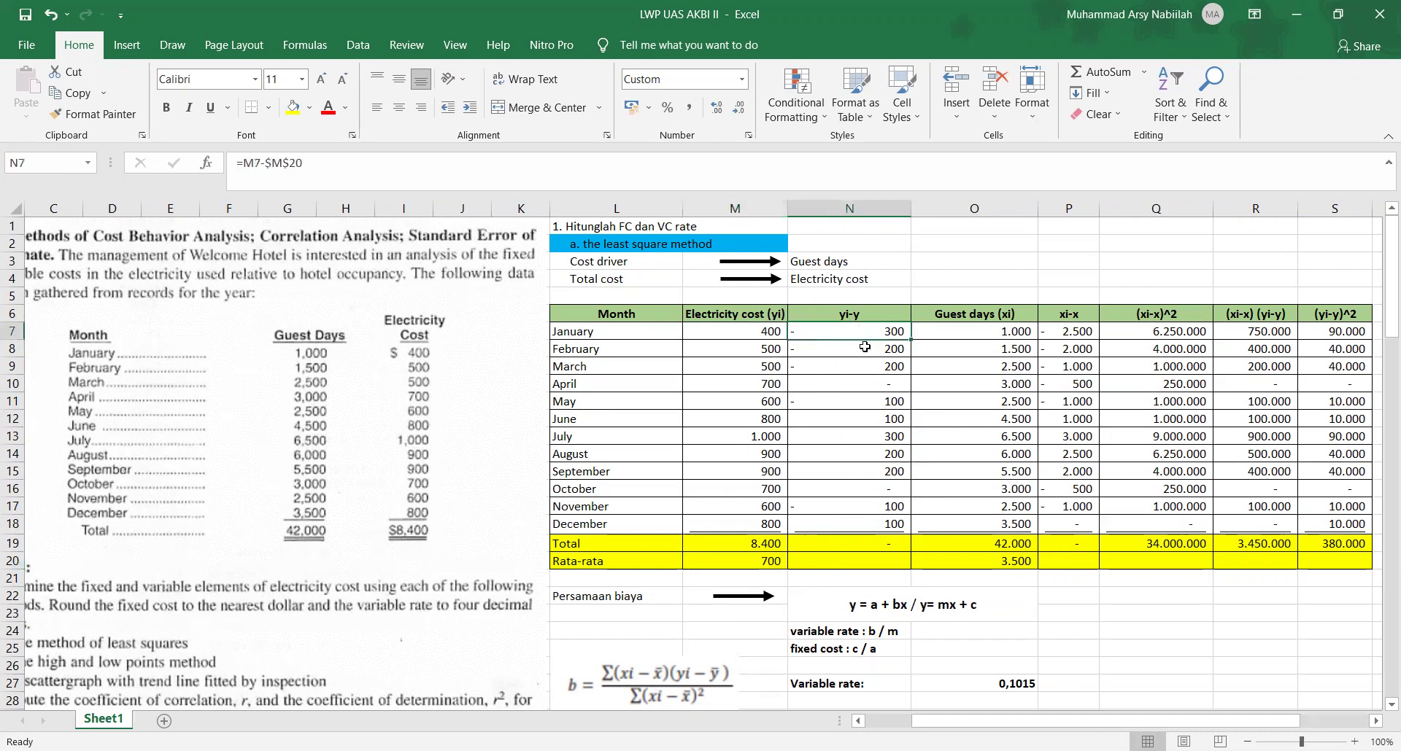
- Trace February's yi-y value from its cost and the average, and review the yi-y column through December
left_click(766, 351)
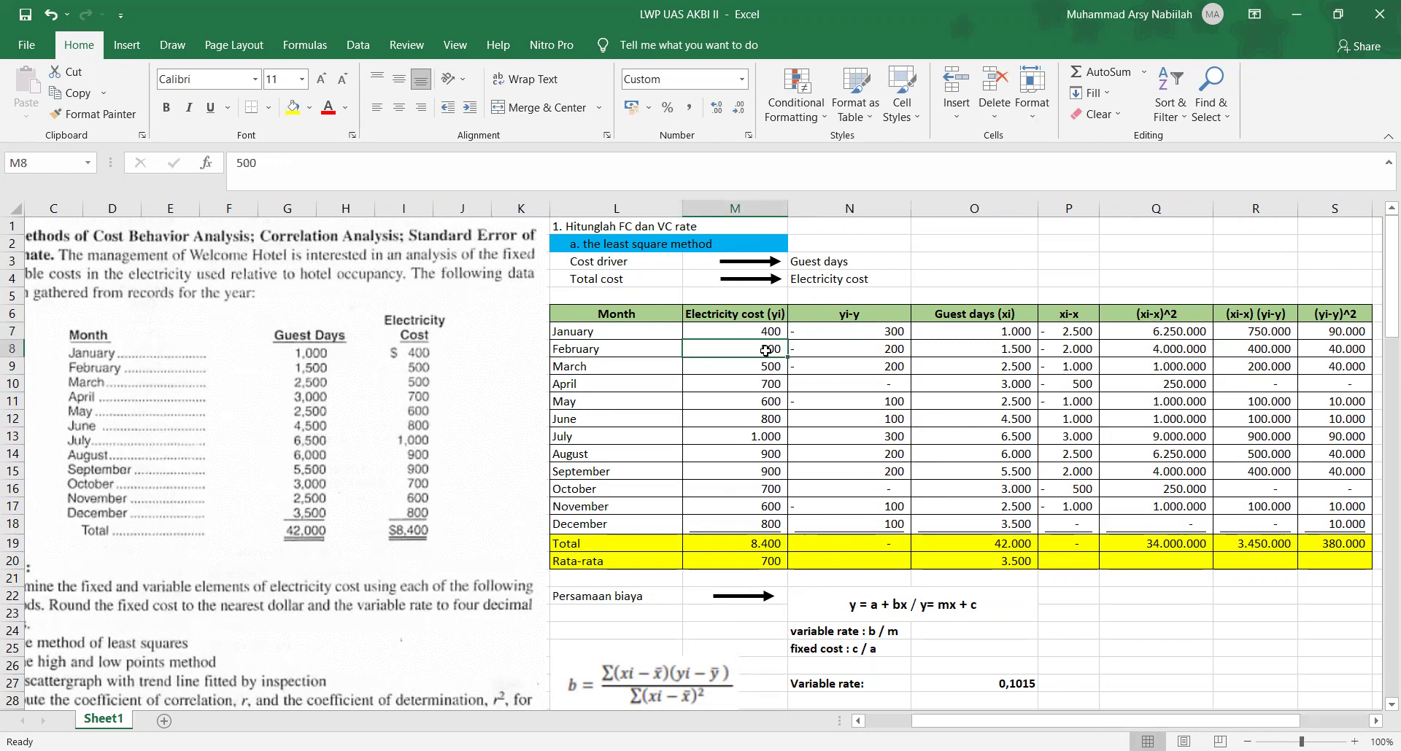
left_click(770, 561)
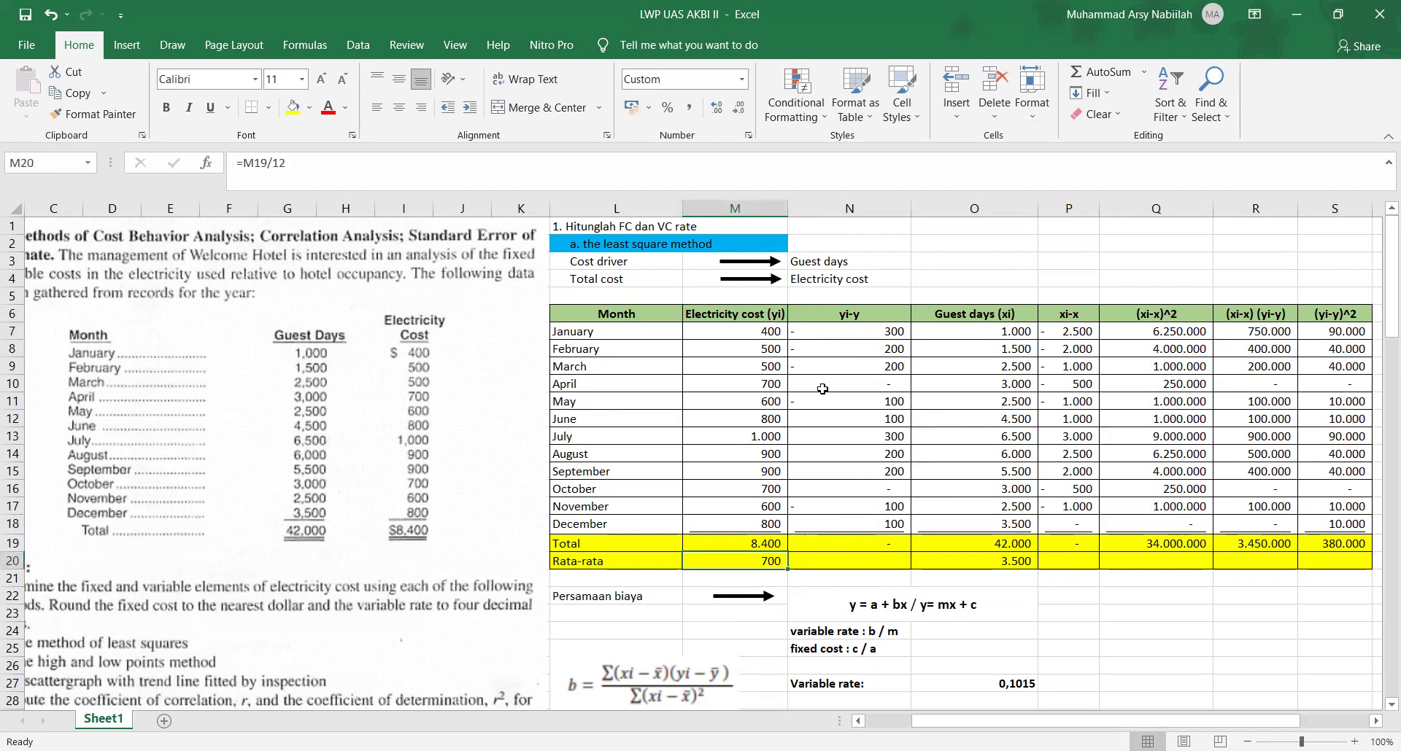
left_click(850, 351)
left_click_drag(890, 332, 876, 524)
- Trace January's xi-x formula from its guest days and the average guest days
left_click(1021, 350)
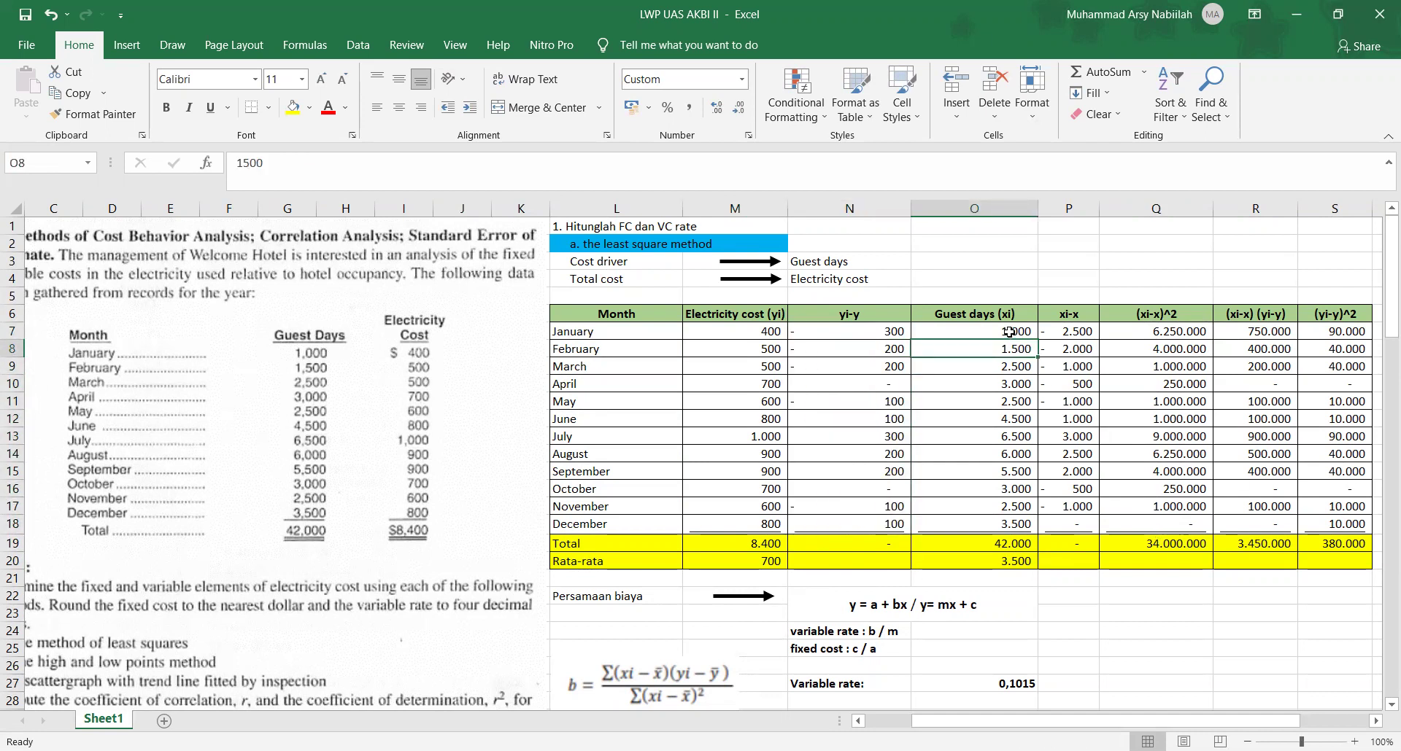
left_click(1008, 332)
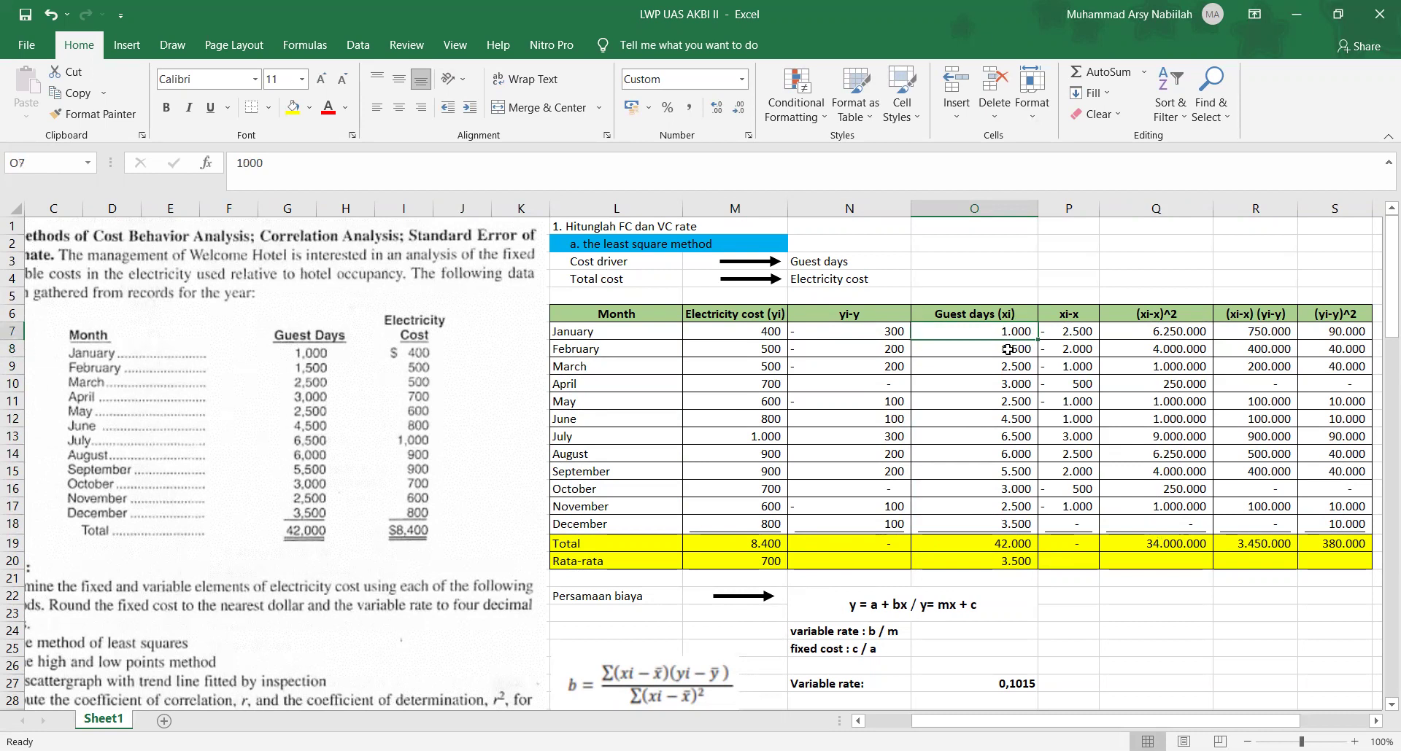
left_click(1005, 563)
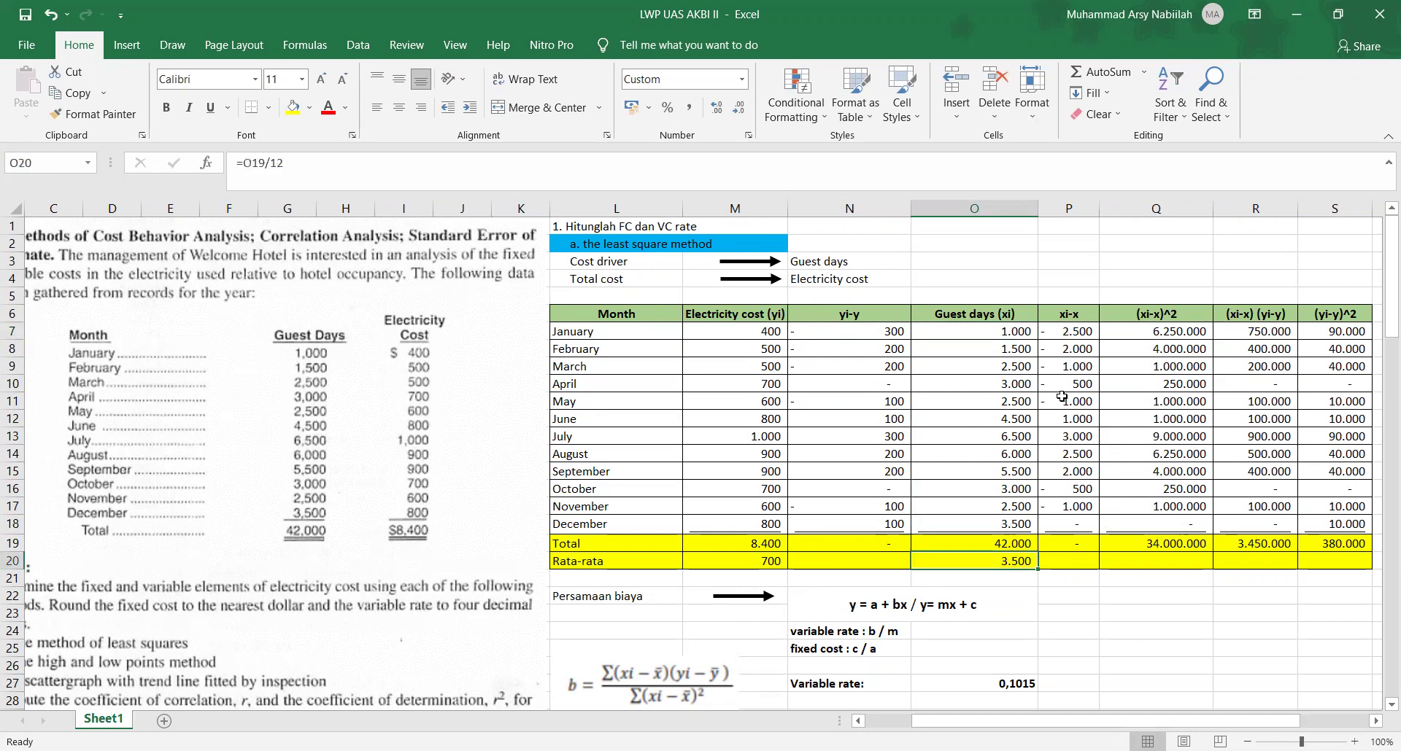
left_click(1076, 335)
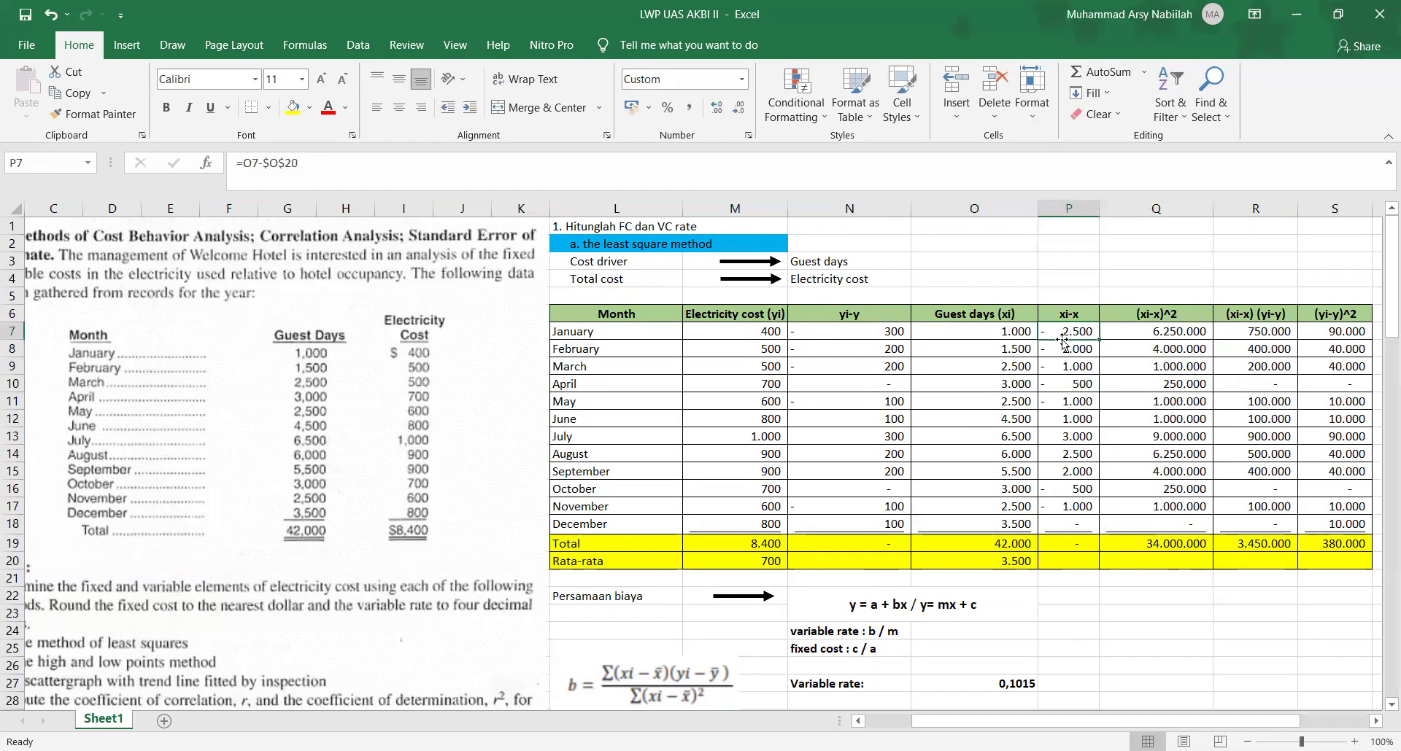
- Trace the xi-x formula from the guest days and their average, and review the xi-x column through Total
left_click(1014, 351)
left_click(998, 560)
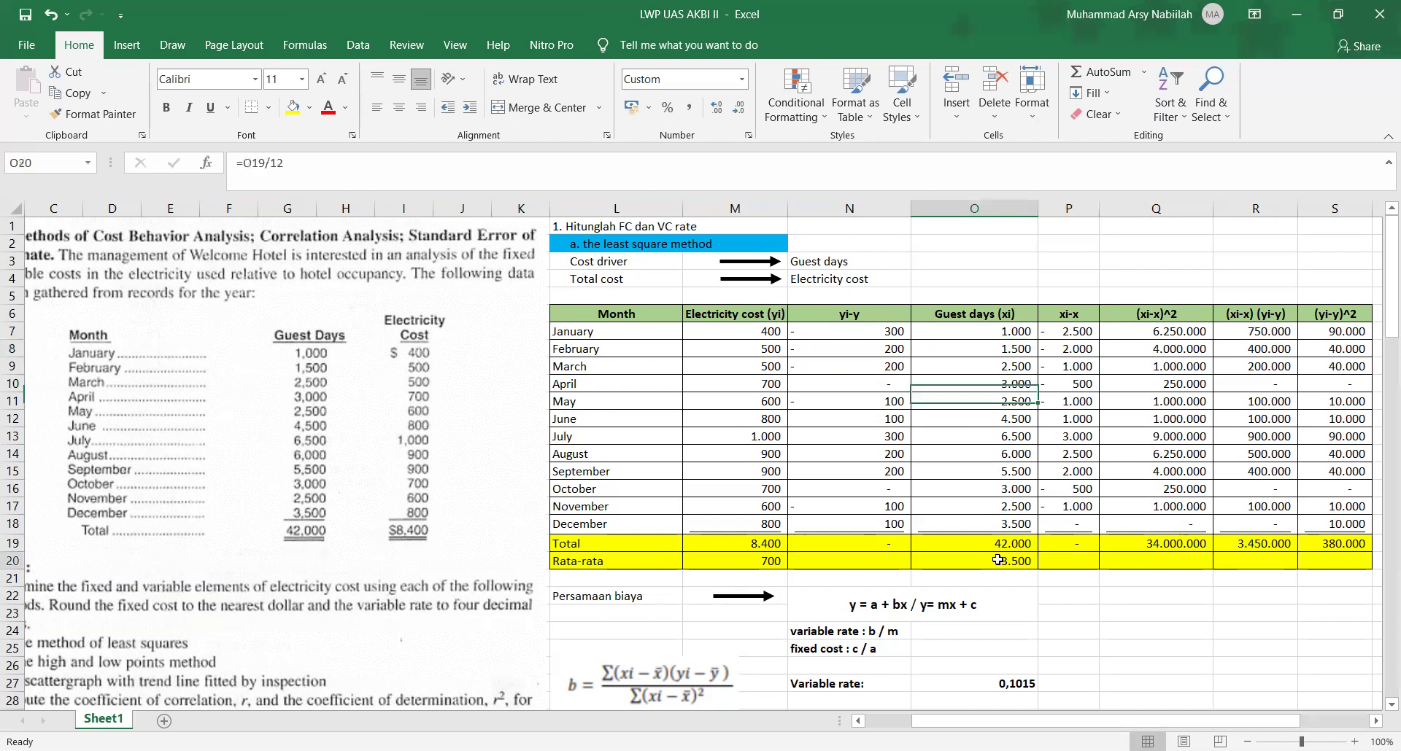
left_click(1080, 351)
left_click_drag(1080, 333, 1110, 547)
left_click(1140, 609)
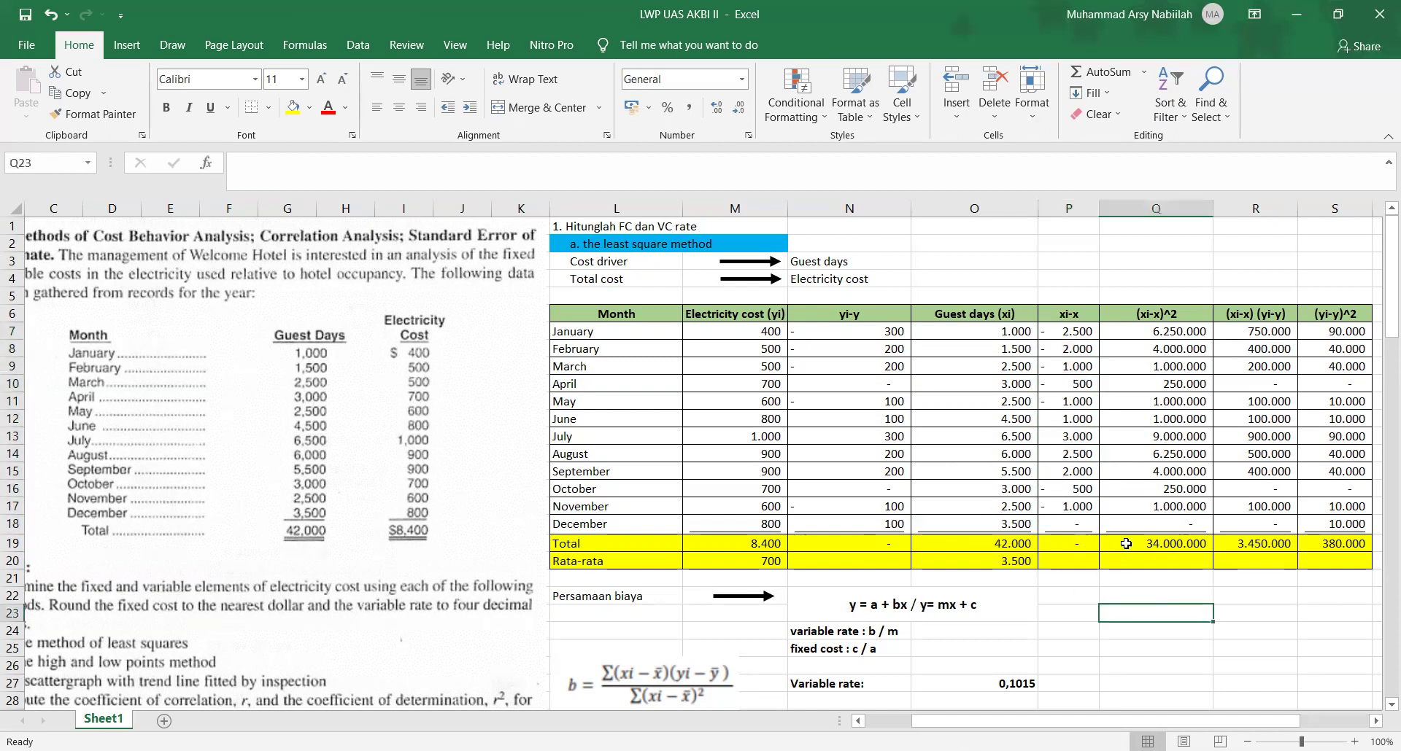
- Check the (xi-x)^2 formulas for January and February against the xi-x values
left_click(1066, 333)
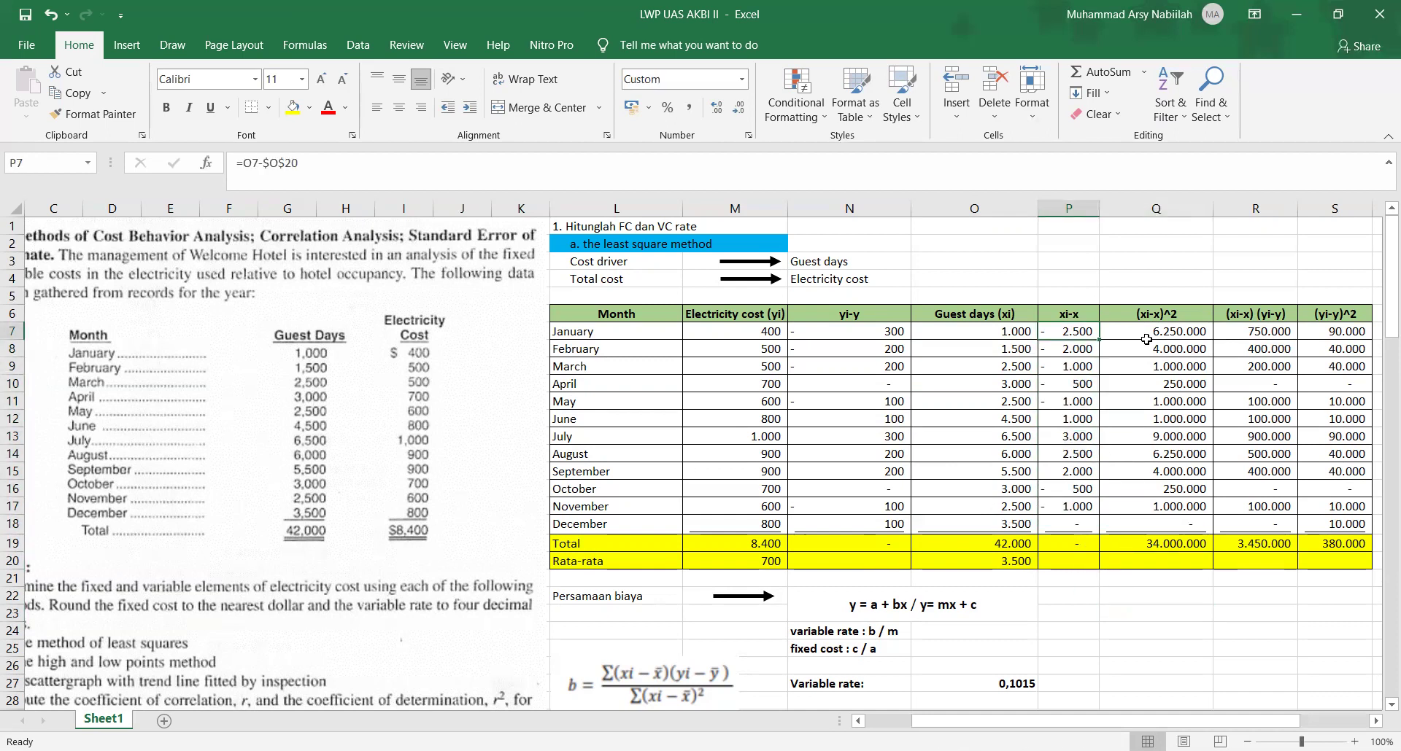
left_click(1158, 315)
left_click(1137, 349)
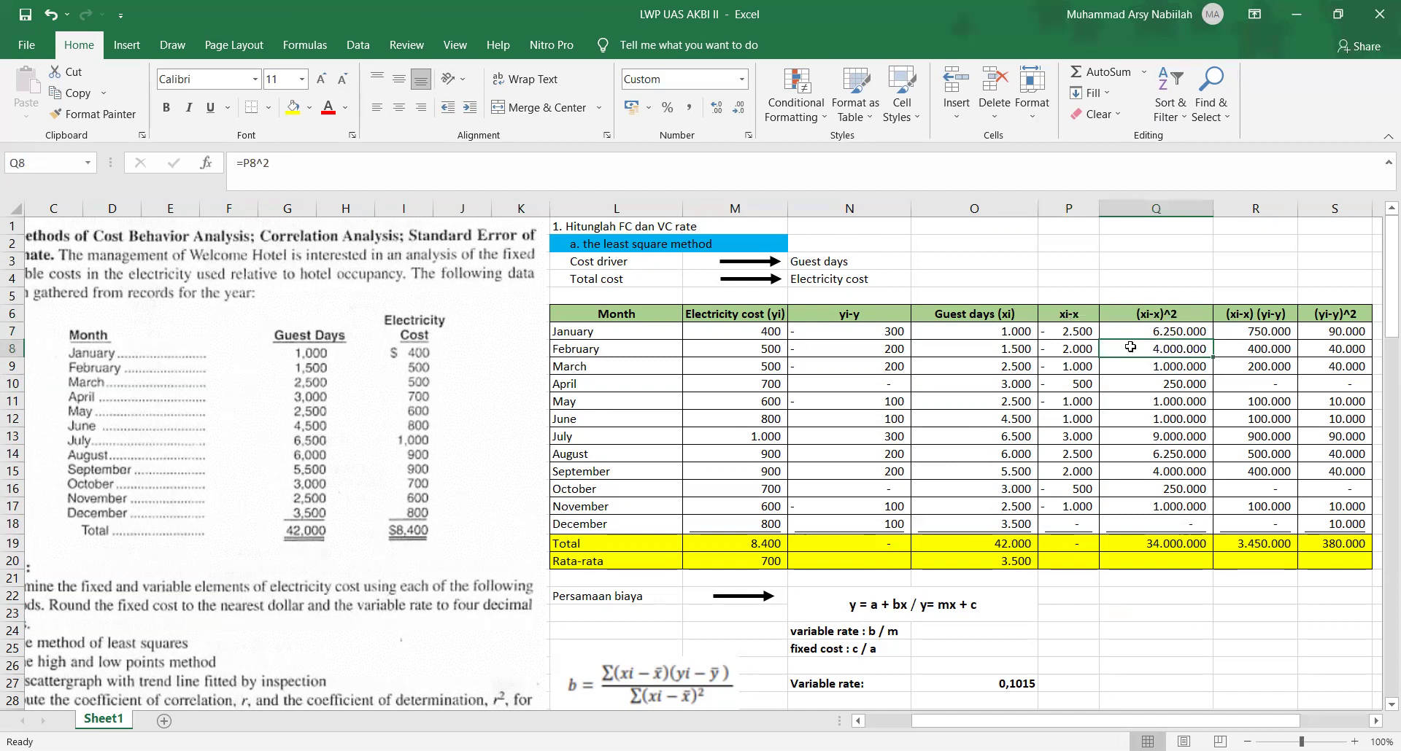
left_click(1073, 330)
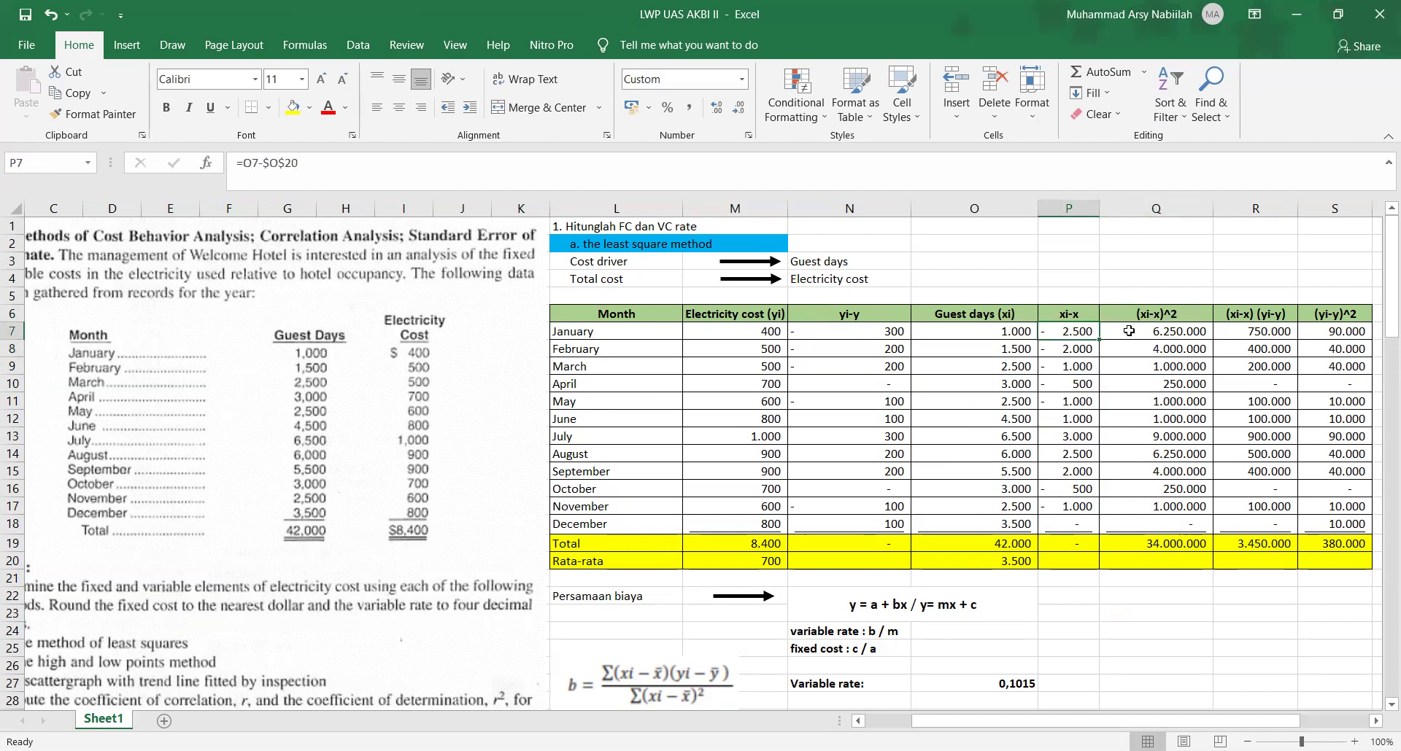
left_click(1128, 332)
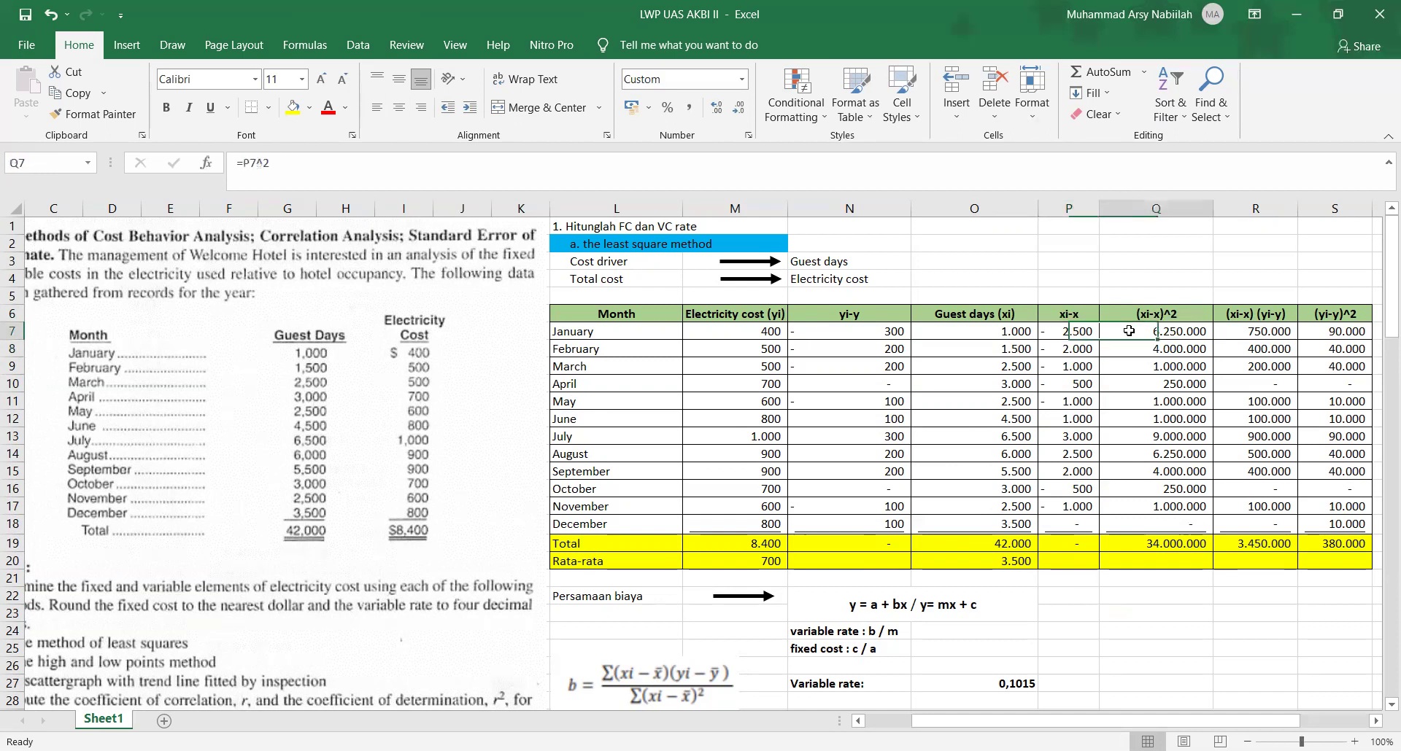
- Review the (yi-y)^2 column from January through December and its total
left_click(1339, 321)
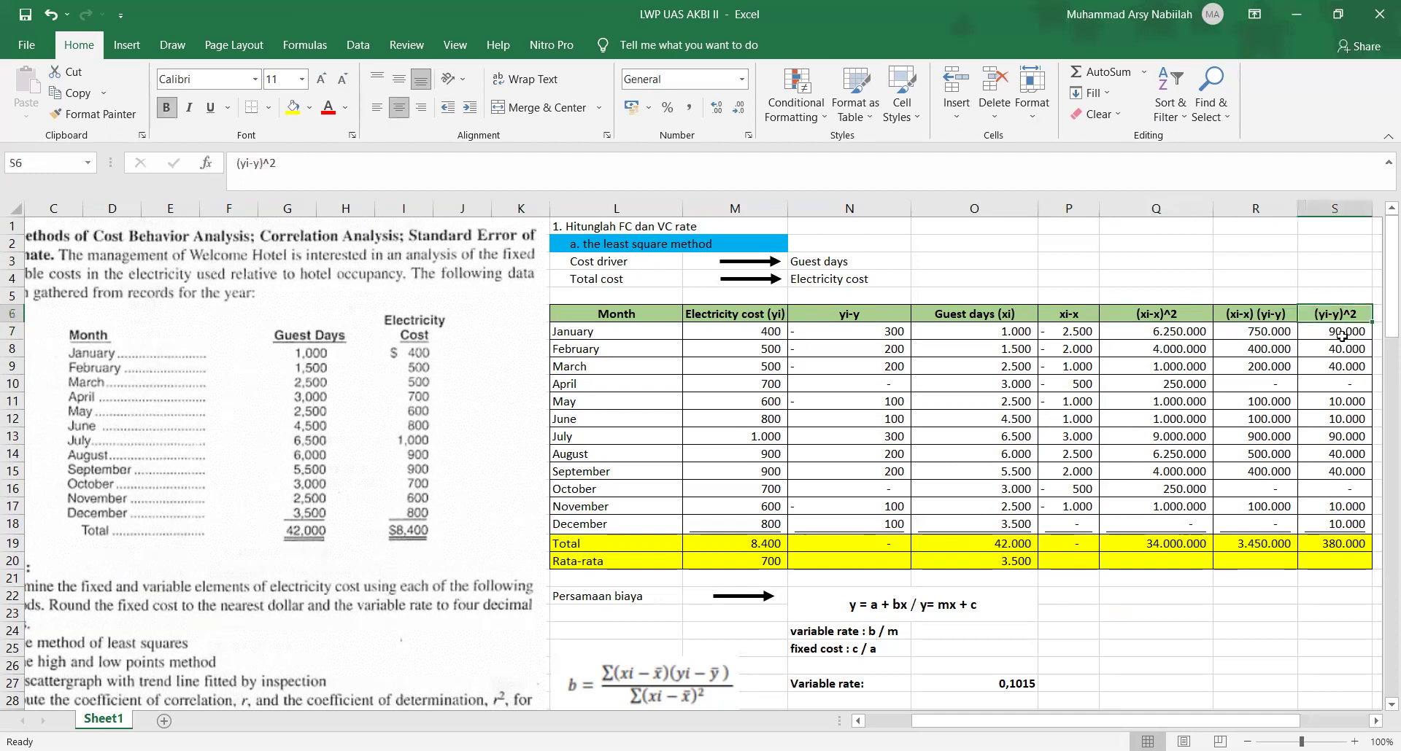
left_click_drag(1337, 332, 1336, 524)
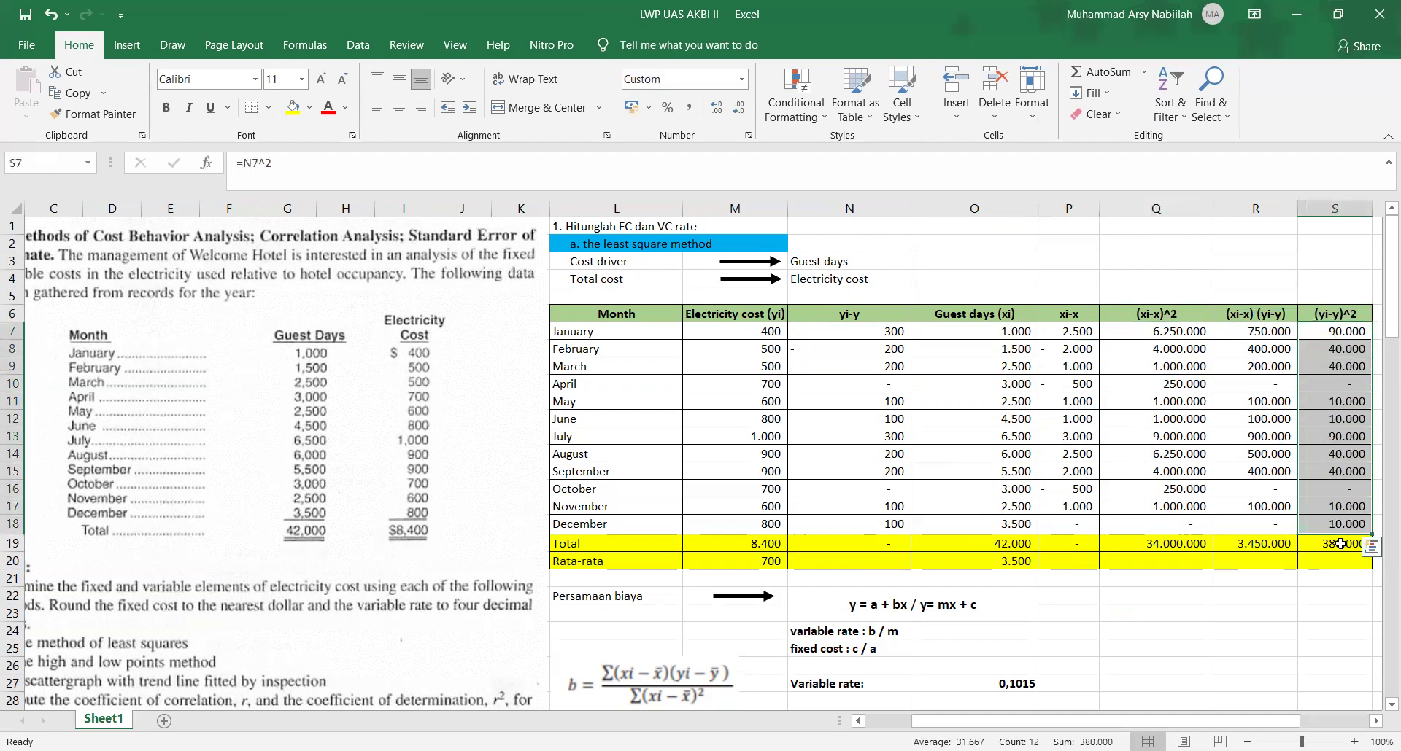
left_click(1335, 544)
left_click(1231, 598)
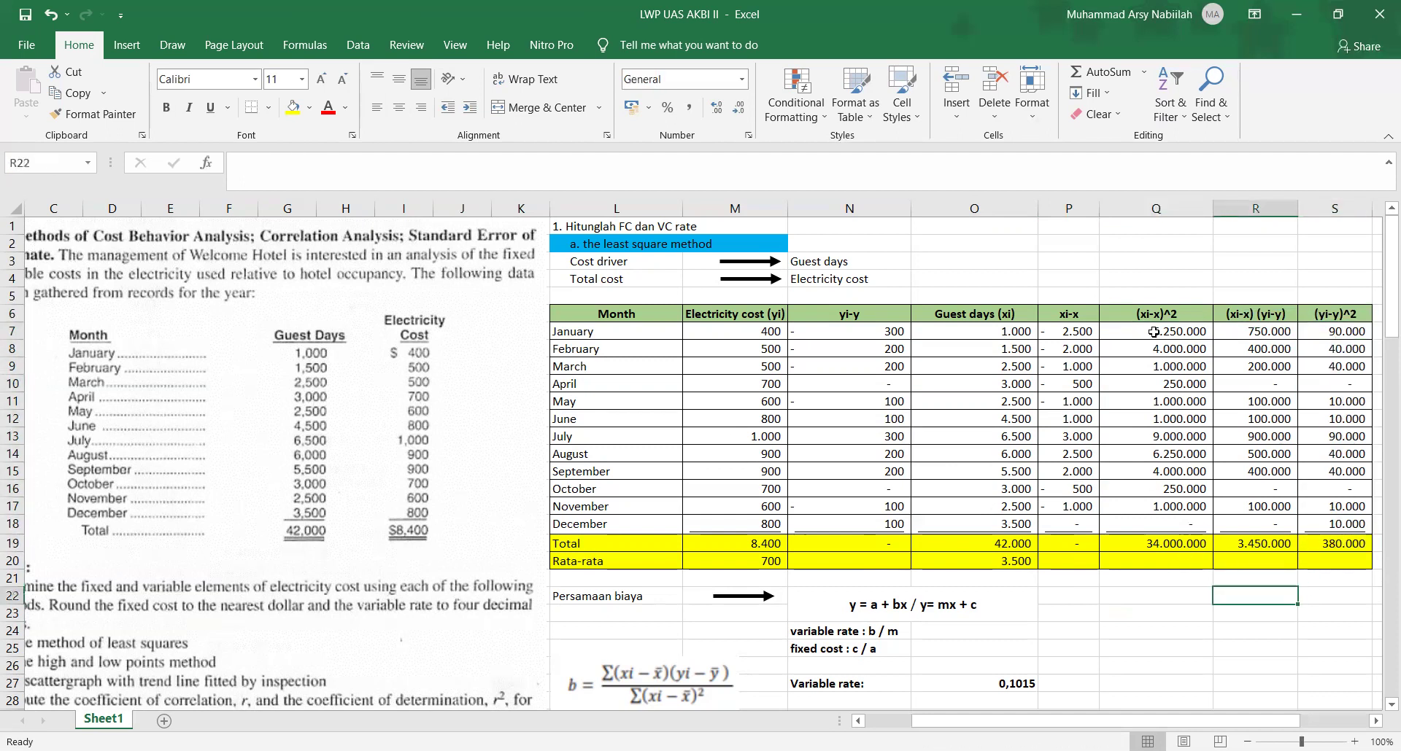
- Relate the (xi-x)(yi-y) product formula to the xi-x and yi-y columns
left_click_drag(1071, 316, 1071, 524)
left_click(855, 314)
left_click_drag(855, 314, 852, 523)
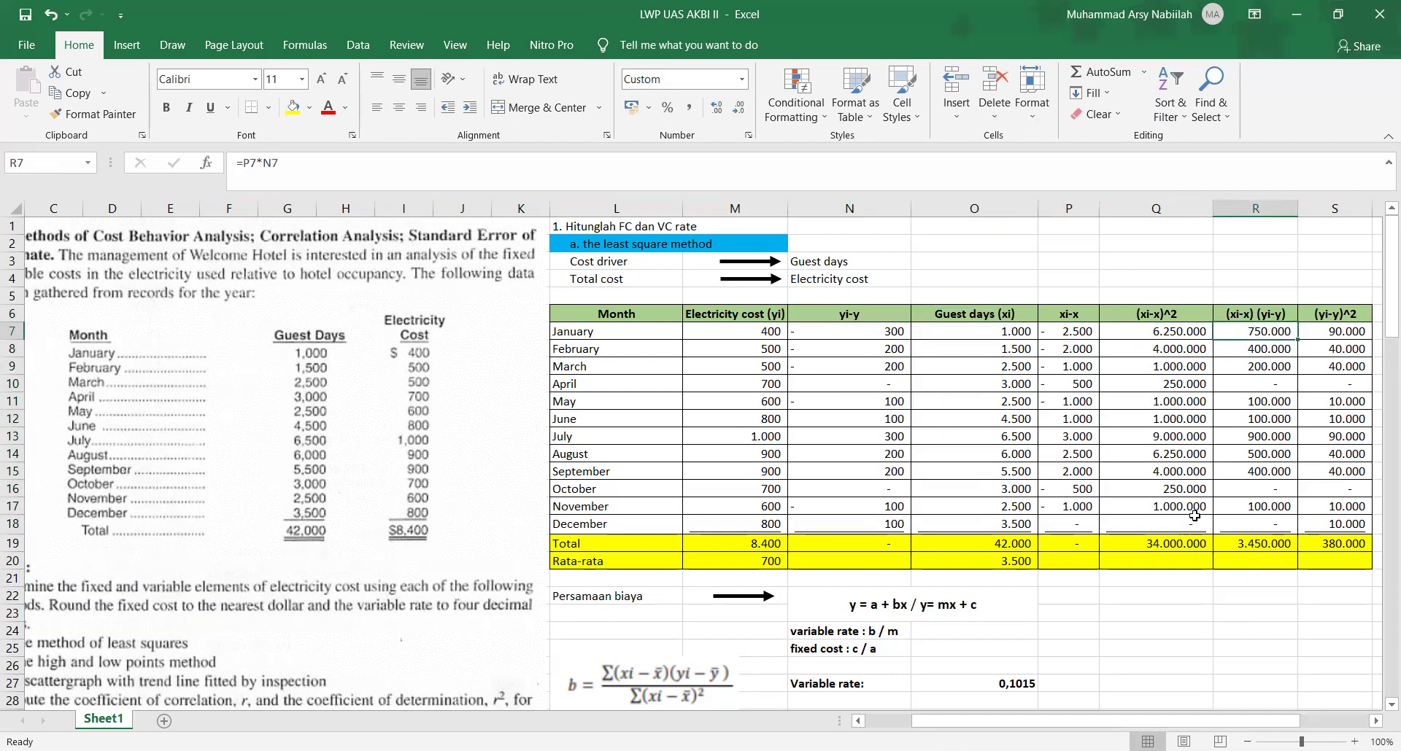
- Review the complete least-squares table together with the cost equation and the formulas for b and mean y below it
scroll(1223, 496, "down", 1)
scroll(1223, 496, "up", 1)
left_click_drag(597, 315, 1270, 576)
scroll(1269, 577, "down", 1)
left_click(1156, 578)
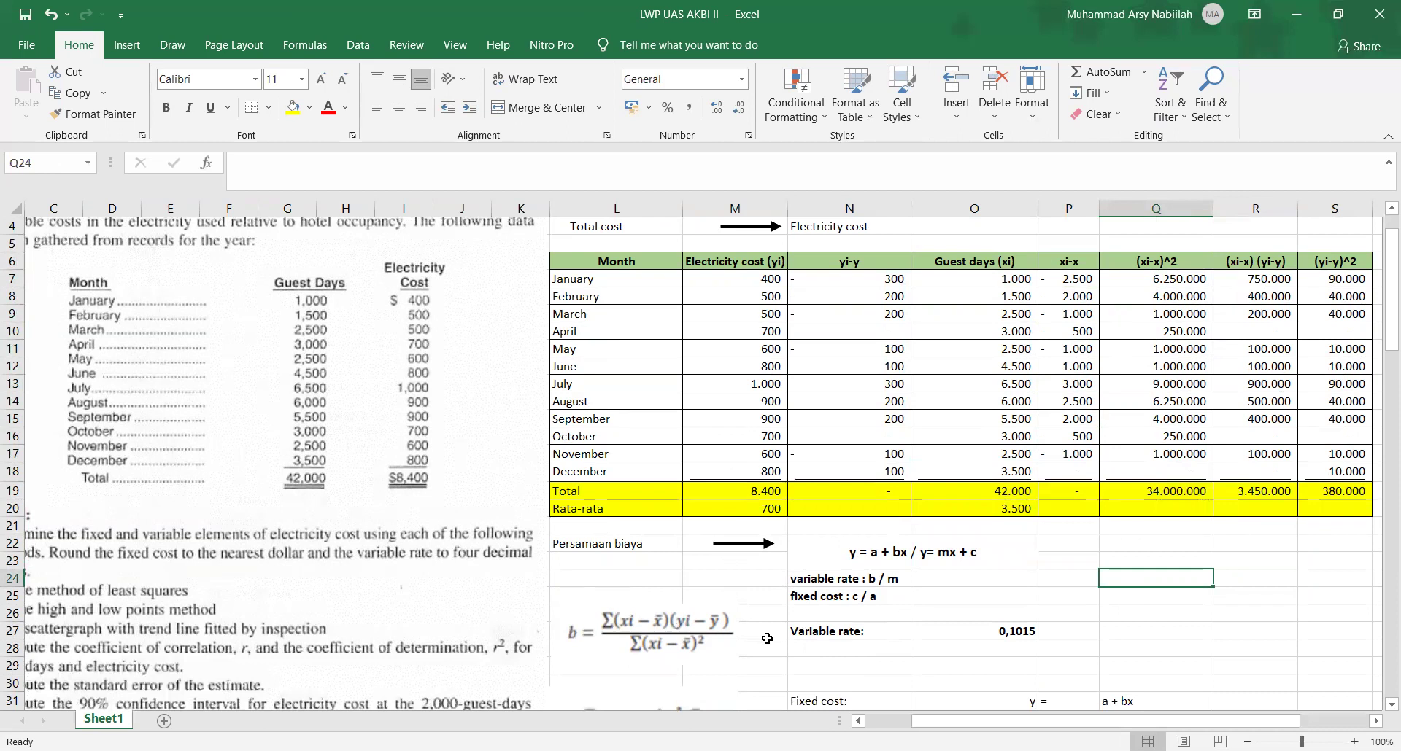
scroll(767, 638, "down", 1)
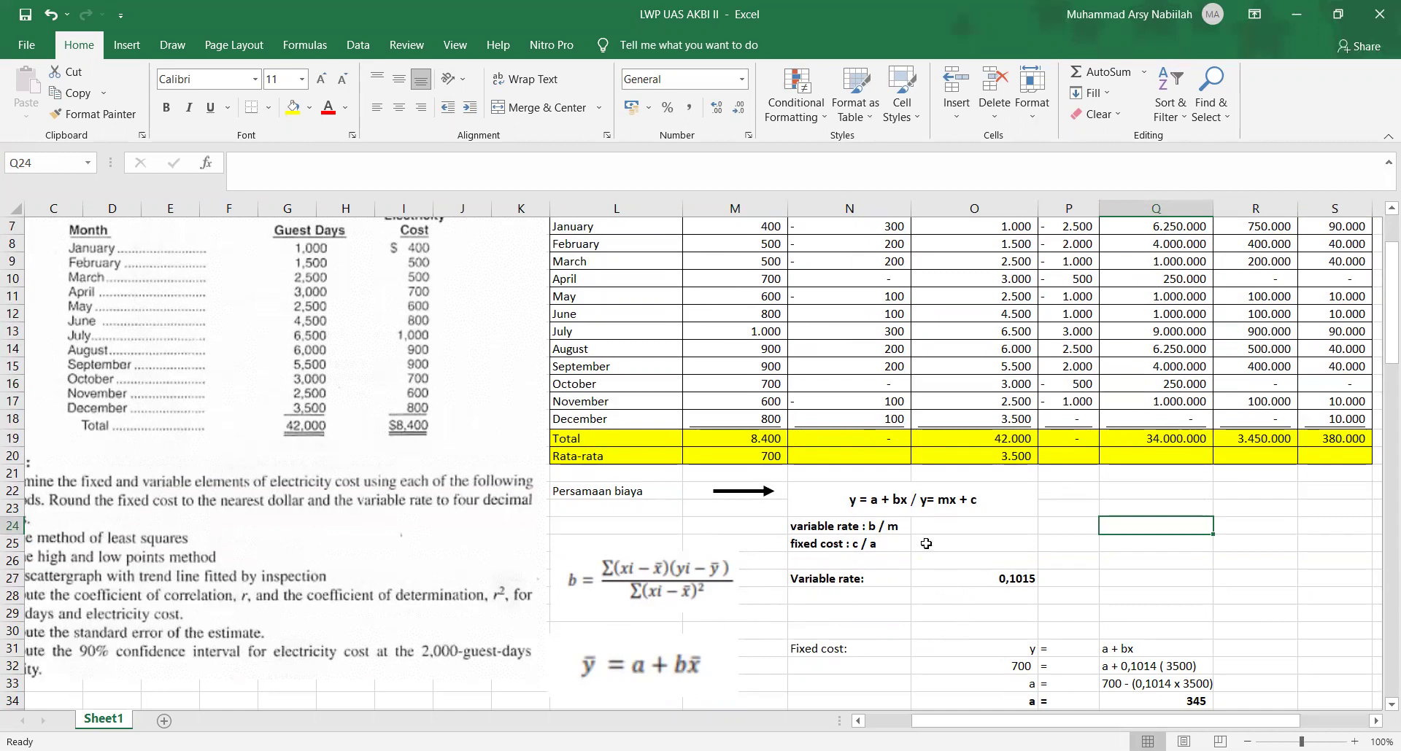
scroll(925, 543, "up", 1)
scroll(667, 652, "down", 1)
scroll(649, 592, "up", 1)
- Review the (xi-x)(yi-y) and (xi-x)^2 columns and inspect their Total formulas as the numerator and denominator of b
left_click_drag(1248, 279, 1280, 472)
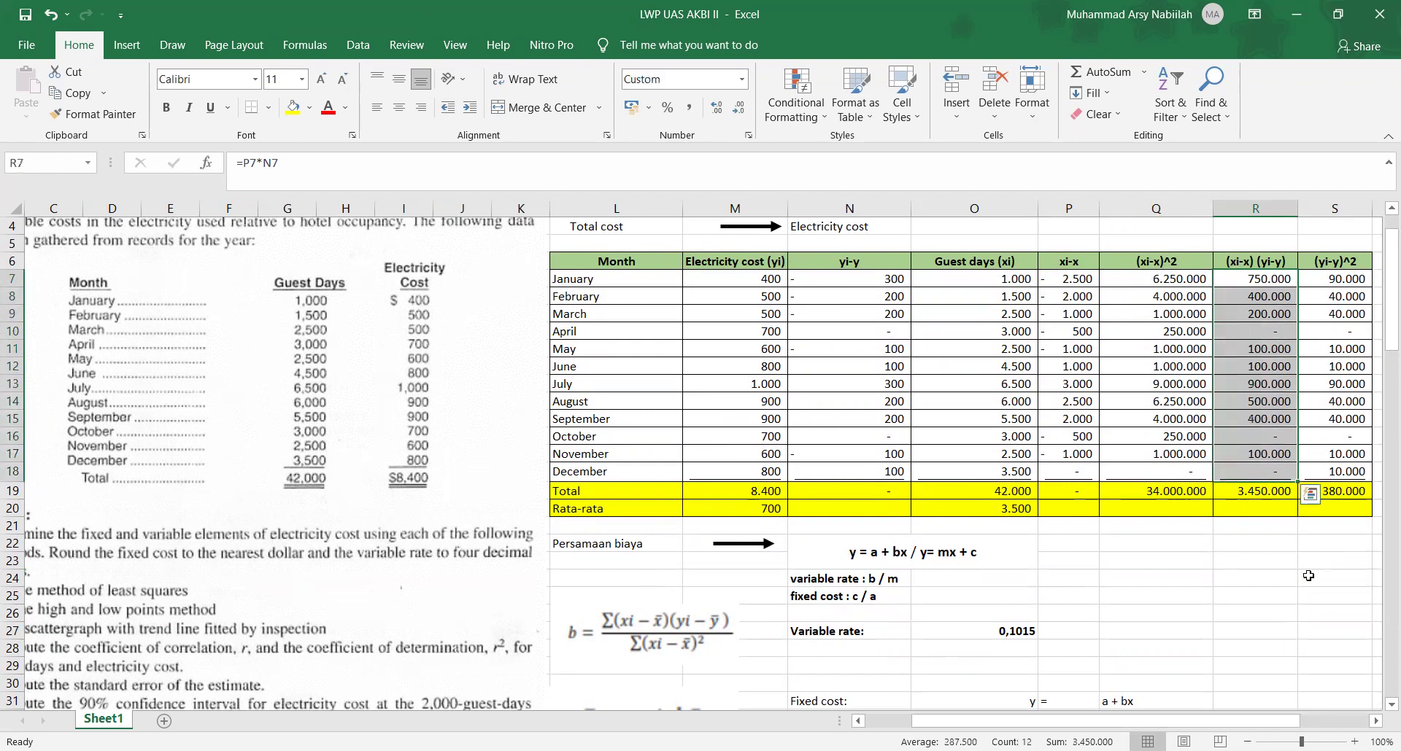
left_click(1308, 575)
scroll(1207, 496, "down", 1)
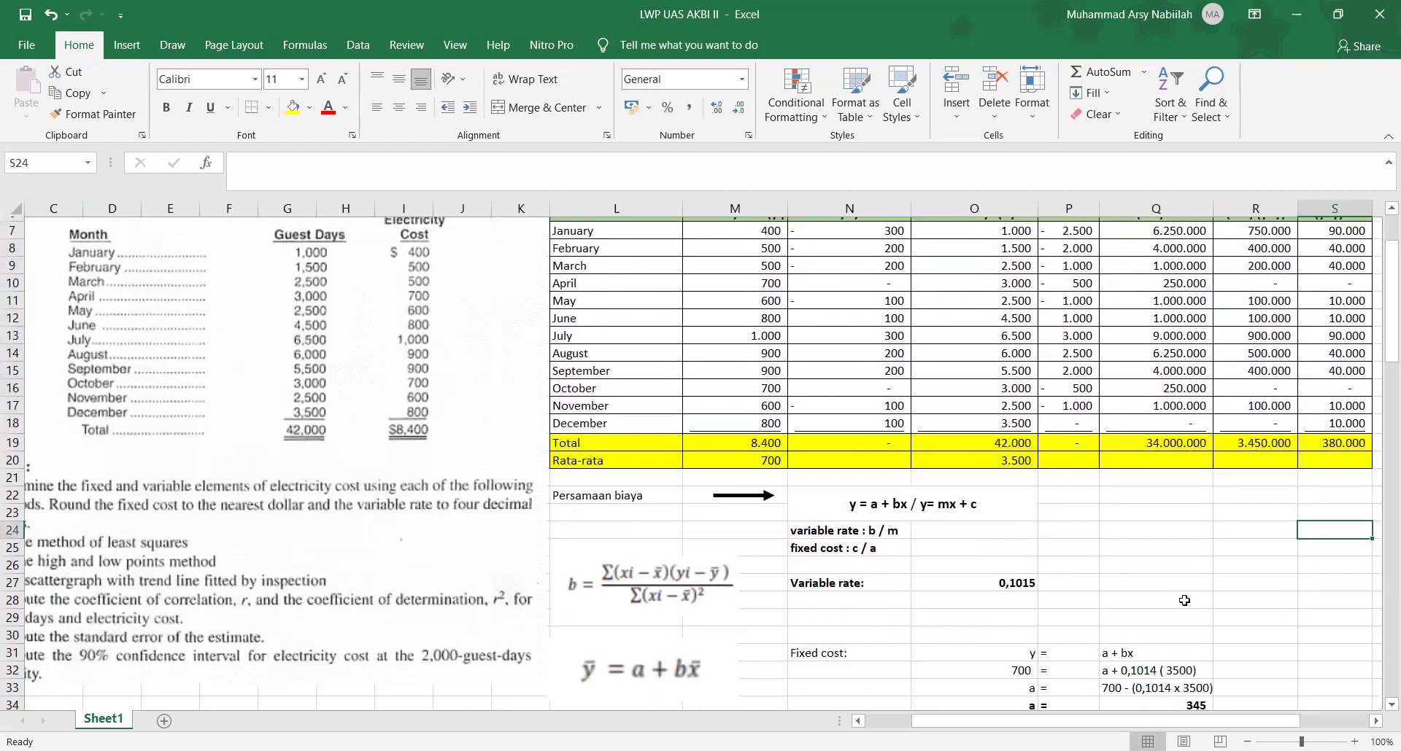
scroll(1207, 495, "up", 1)
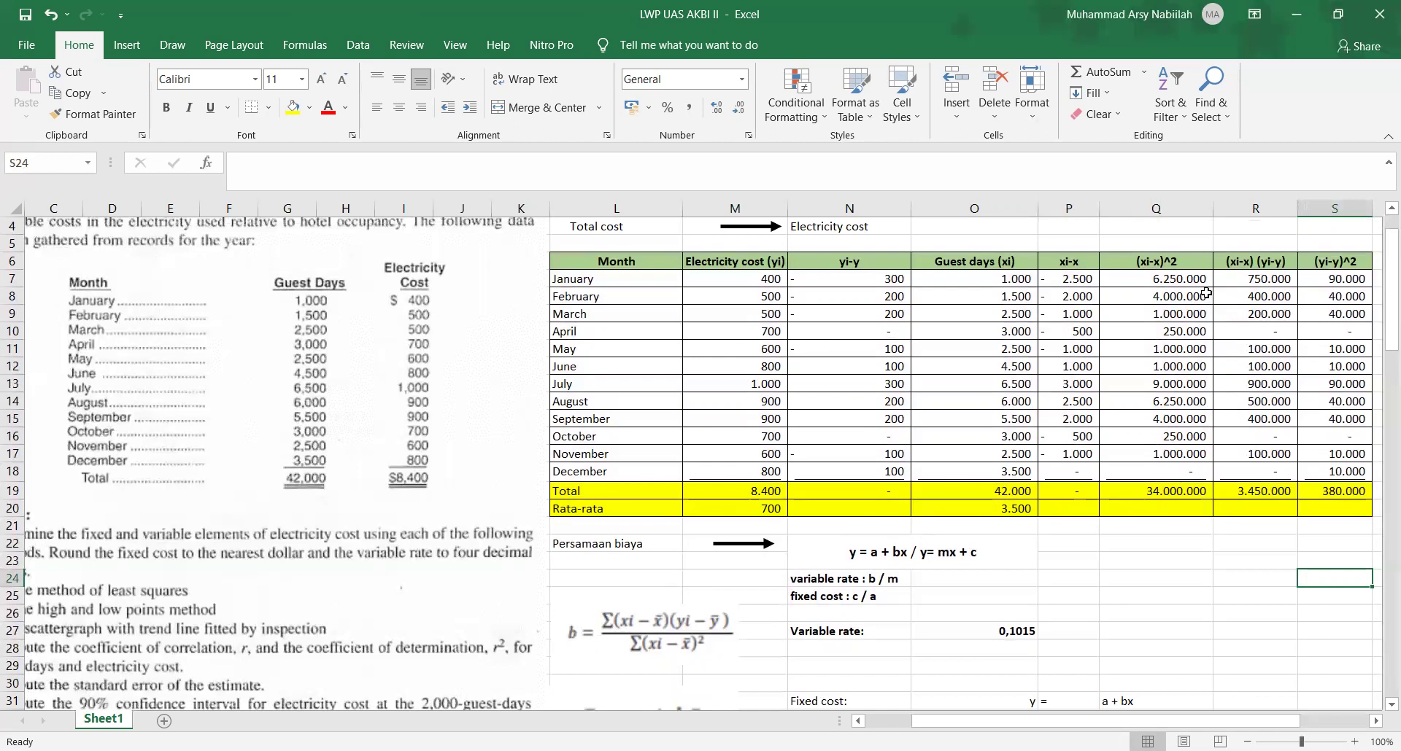
left_click_drag(1168, 276, 1193, 473)
scroll(1258, 467, "down", 2)
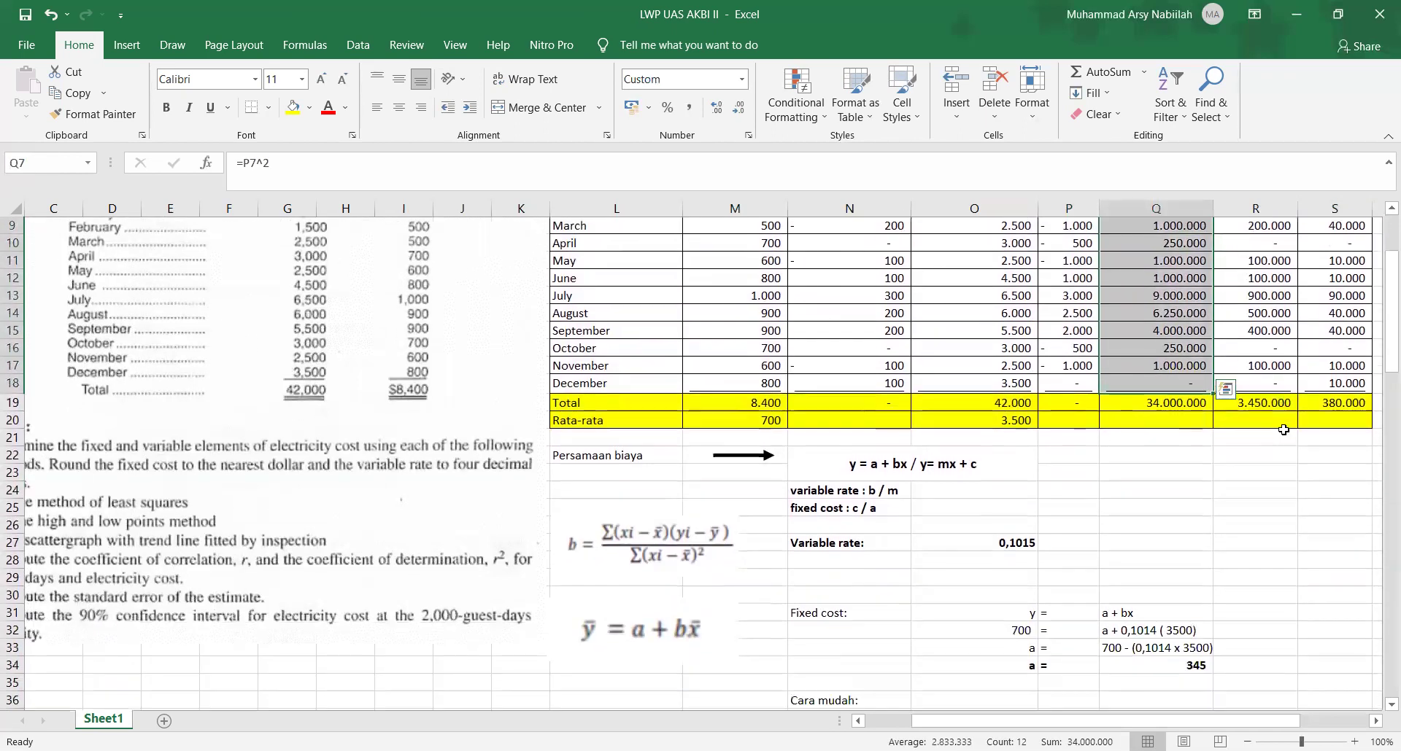
left_click(1265, 392)
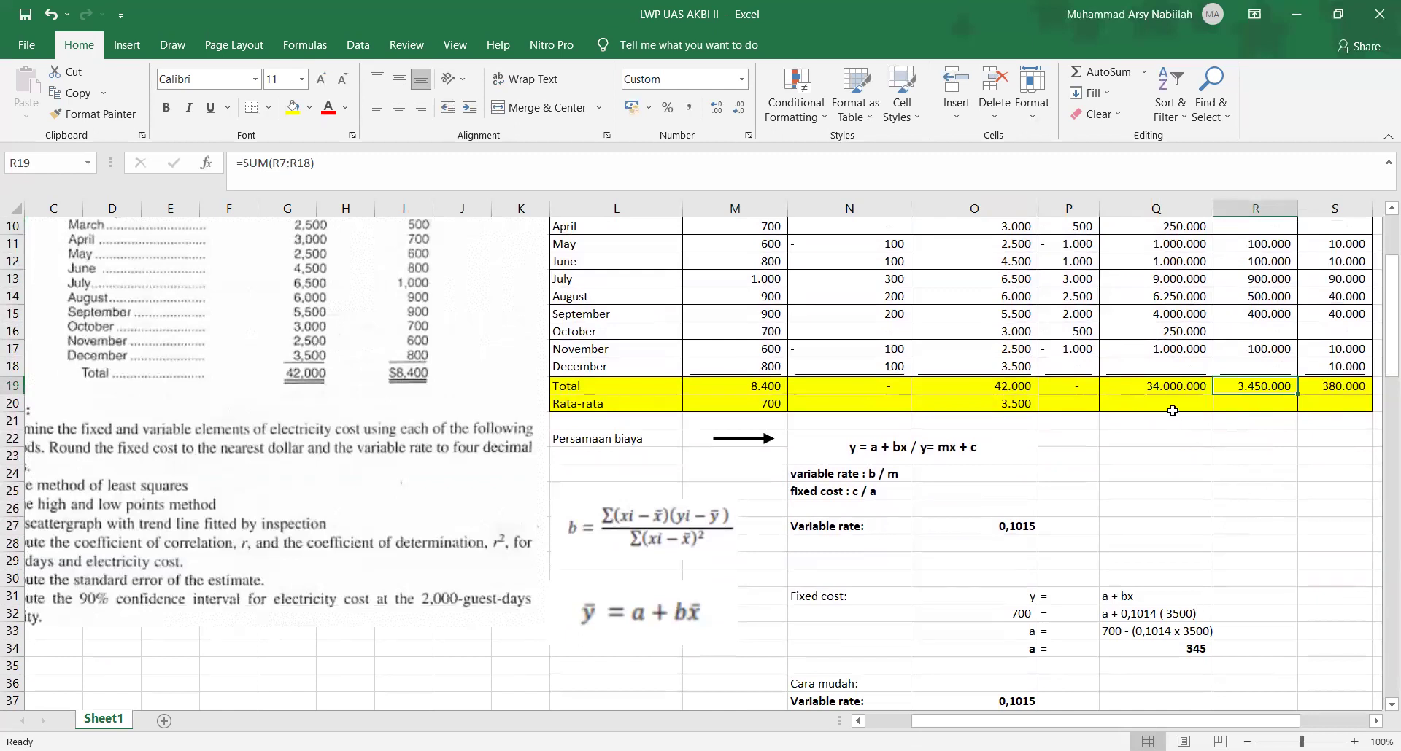
left_click(1168, 389)
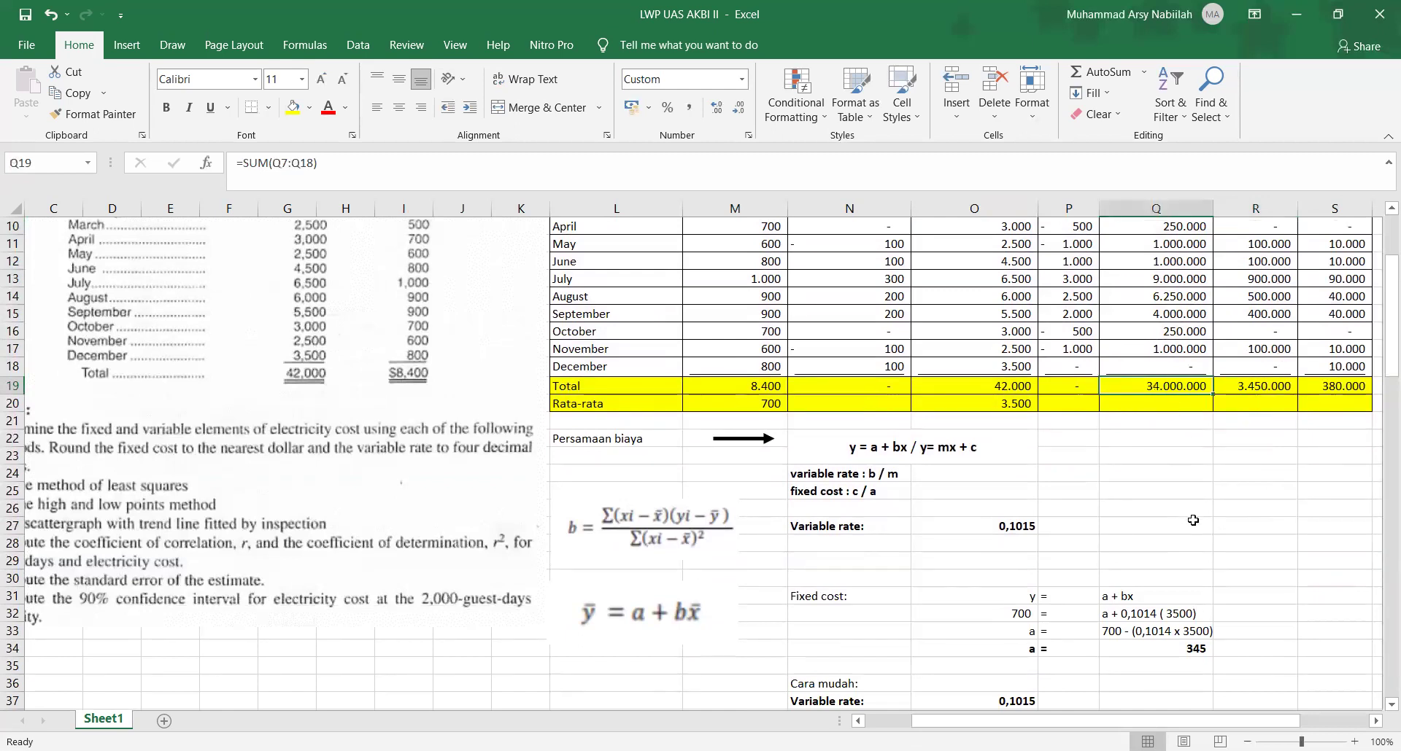
- Inspect the variable rate formula under the cost equation and trace the two totals it refers to
left_click(1018, 525)
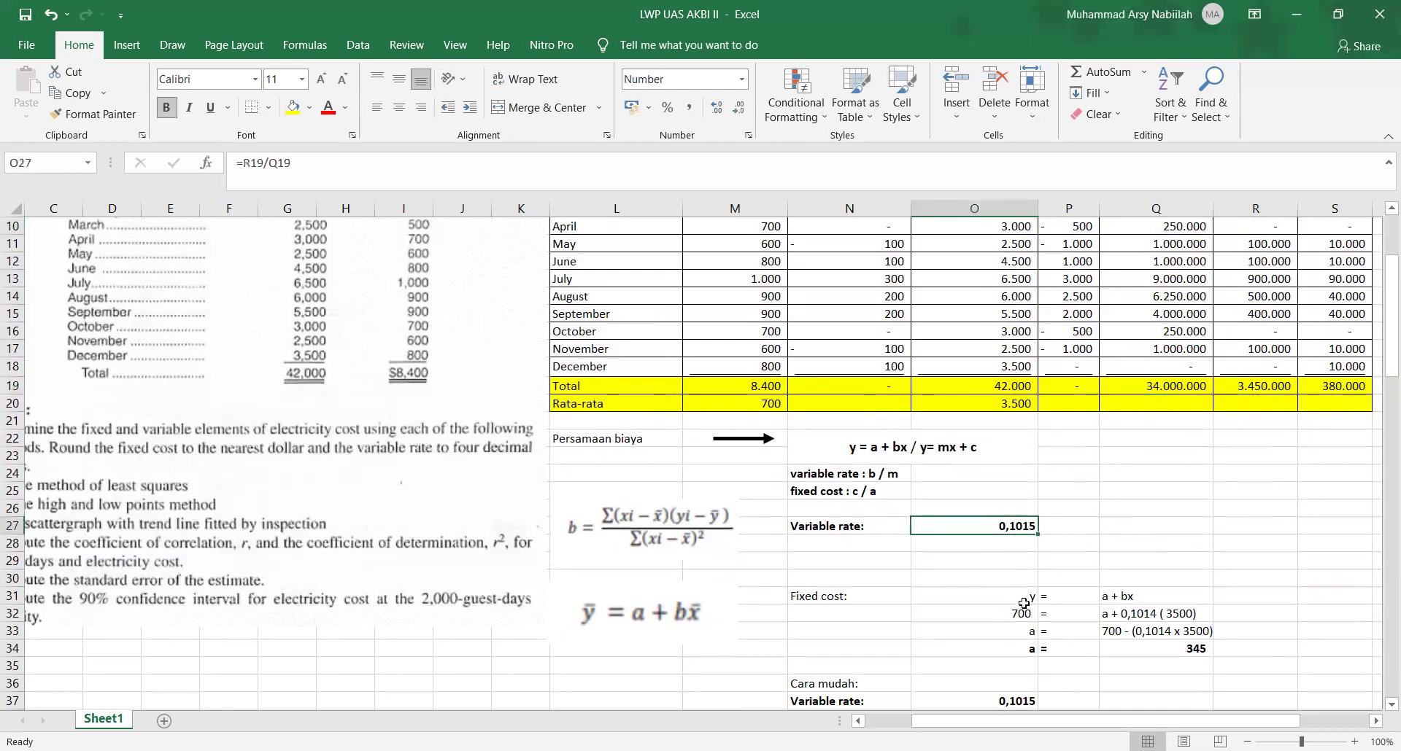
left_click(732, 167)
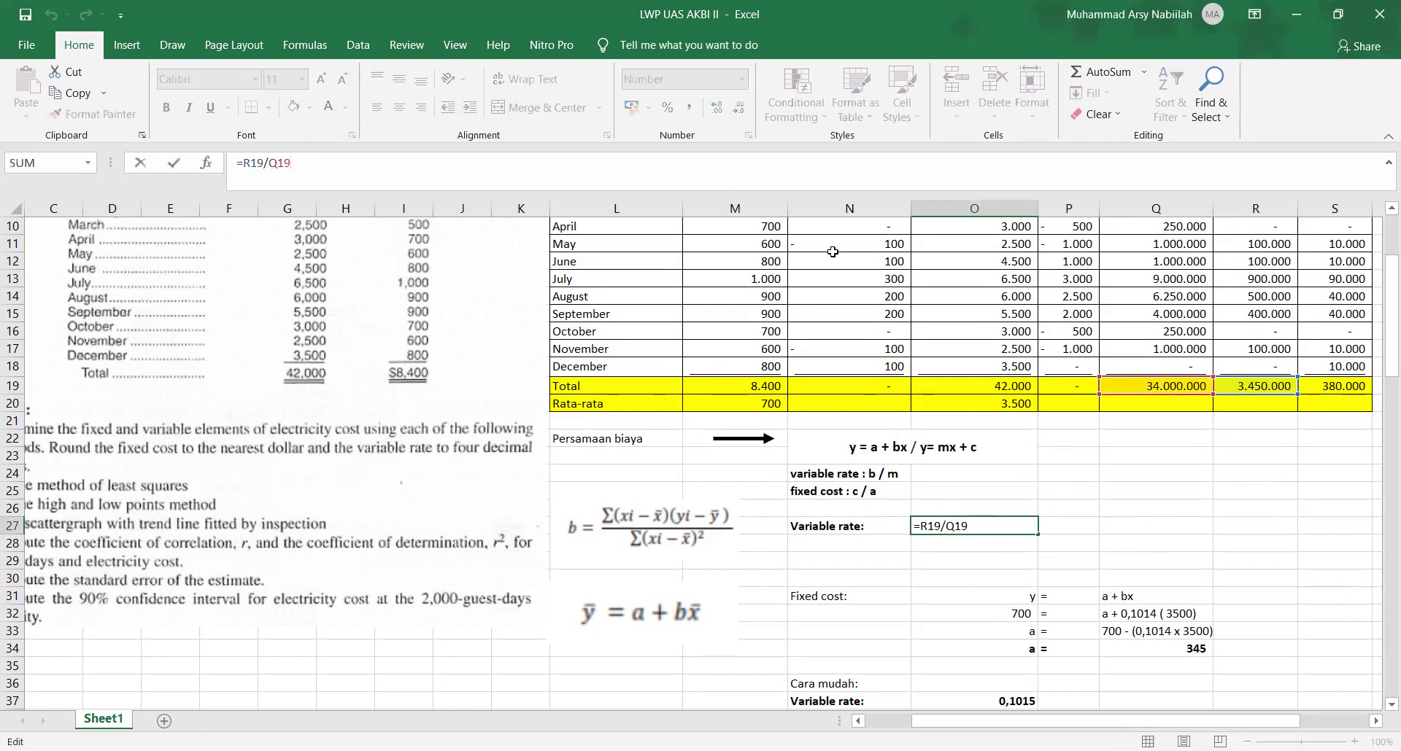
key("Return")
- Add the unit label "/ days" in the cell beside the variable rate in row 27
left_click(1045, 525)
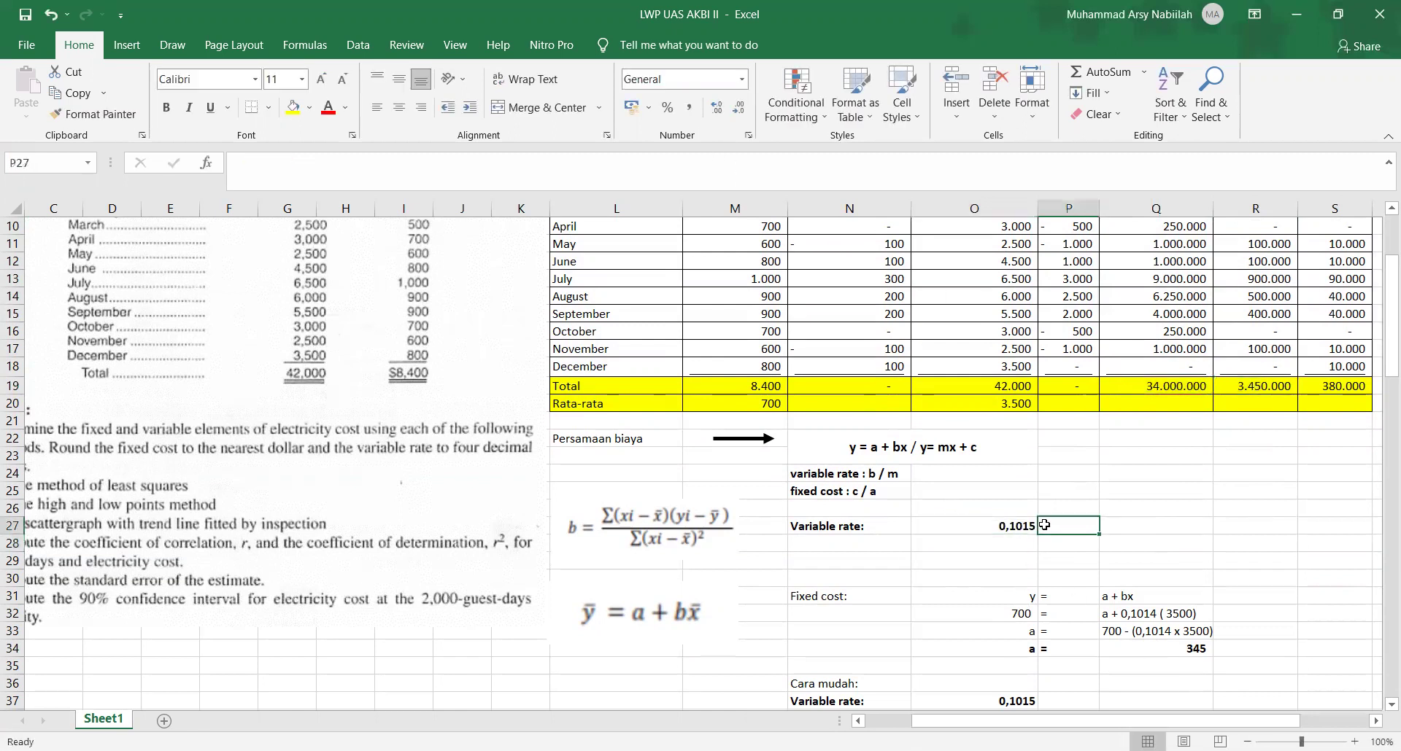
type("'")
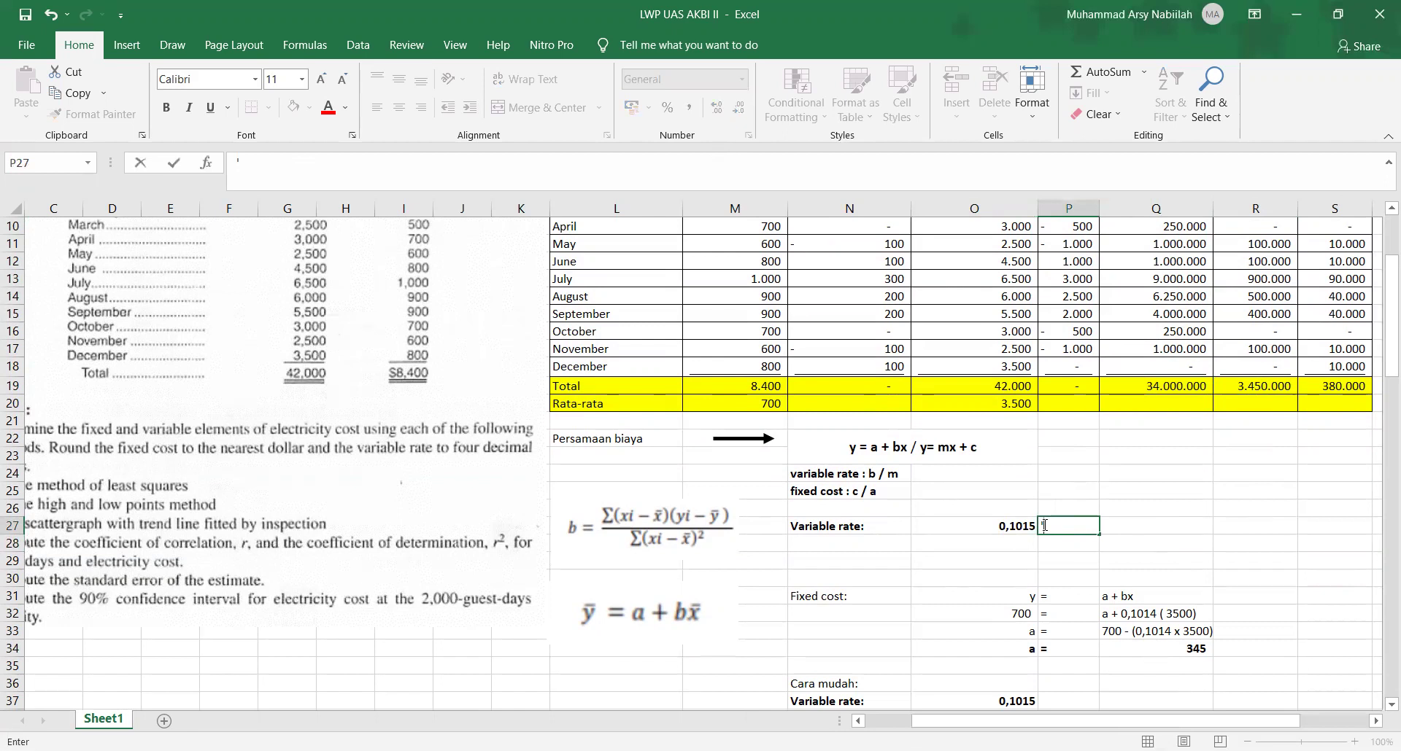
type("/ days")
key("Return")
scroll(1043, 526, "up", 1)
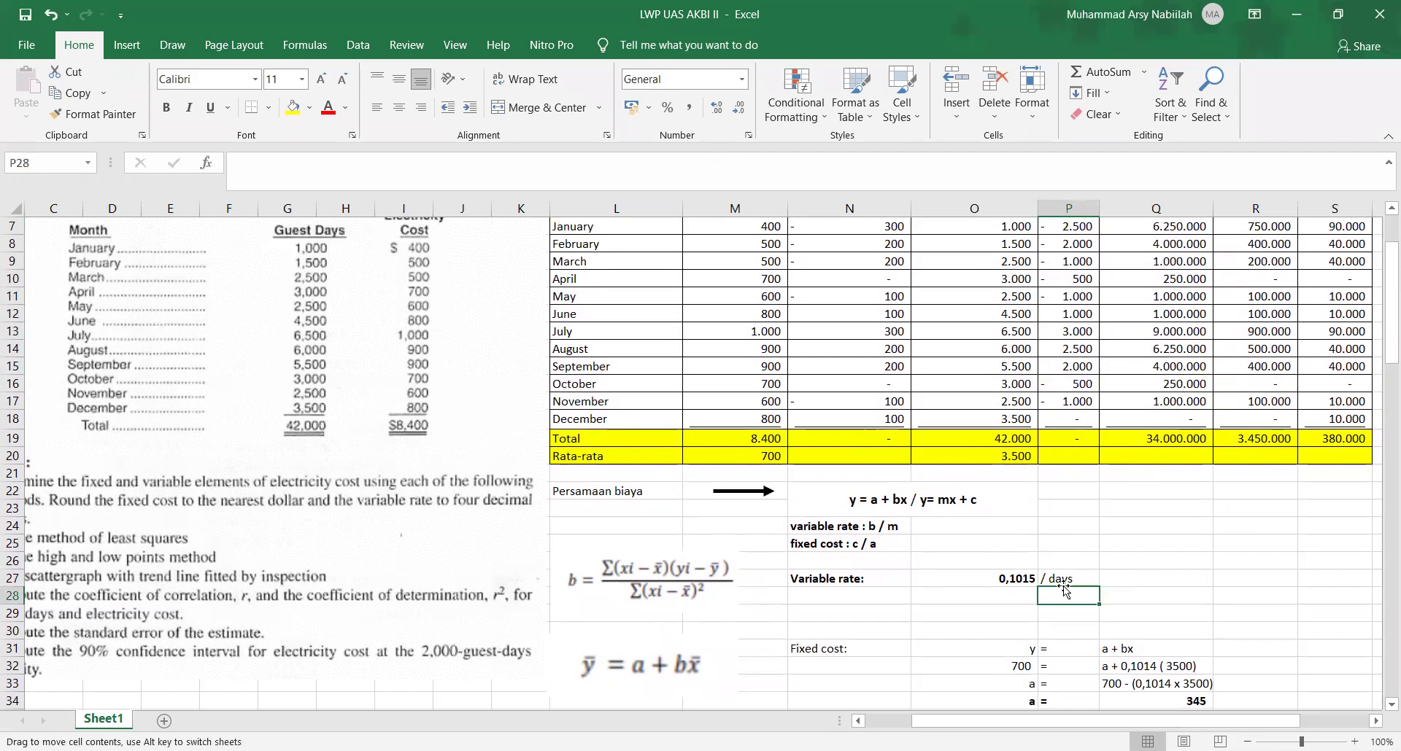
scroll(1062, 590, "down", 1)
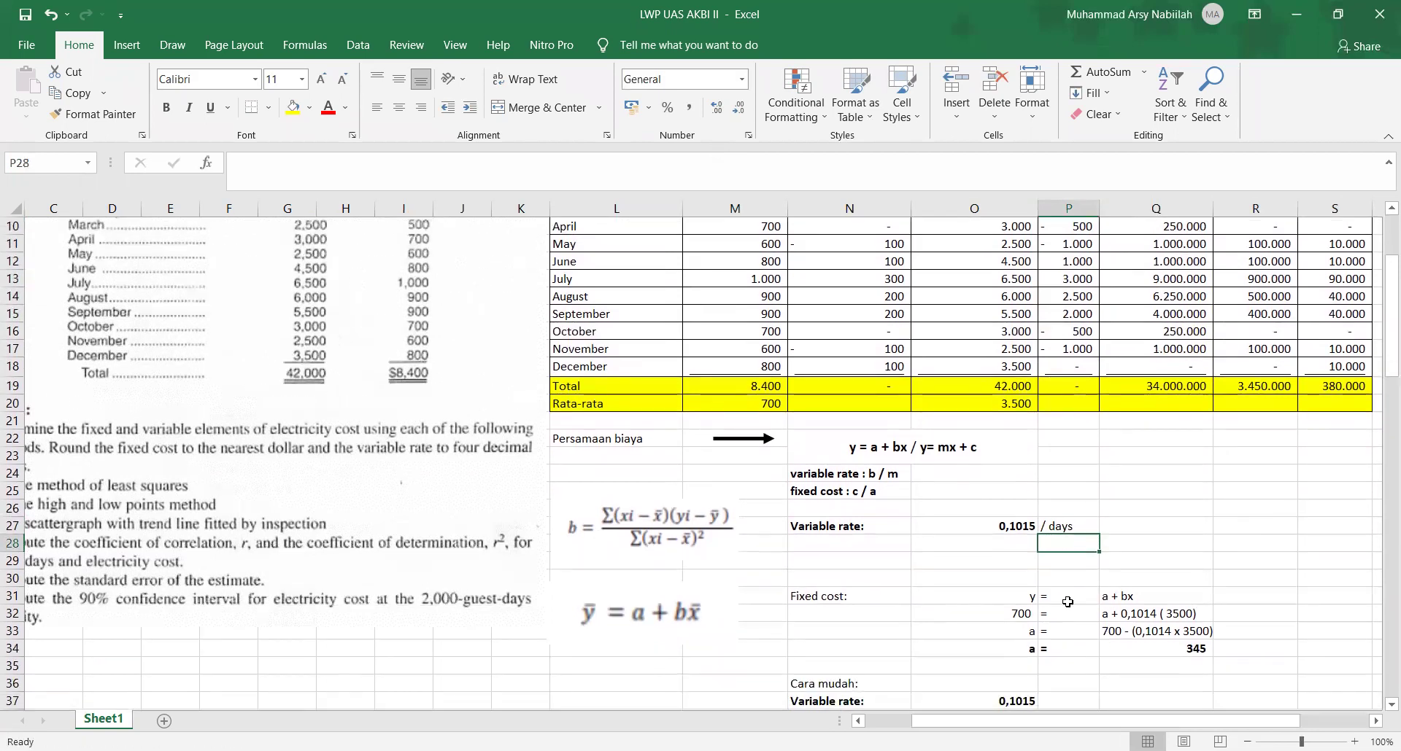
- Handwrite y = mx + c in black ink beside the cost equation with y boxed, and start the substitution "700 = 0,1015 (" beneath it
left_click(989, 522)
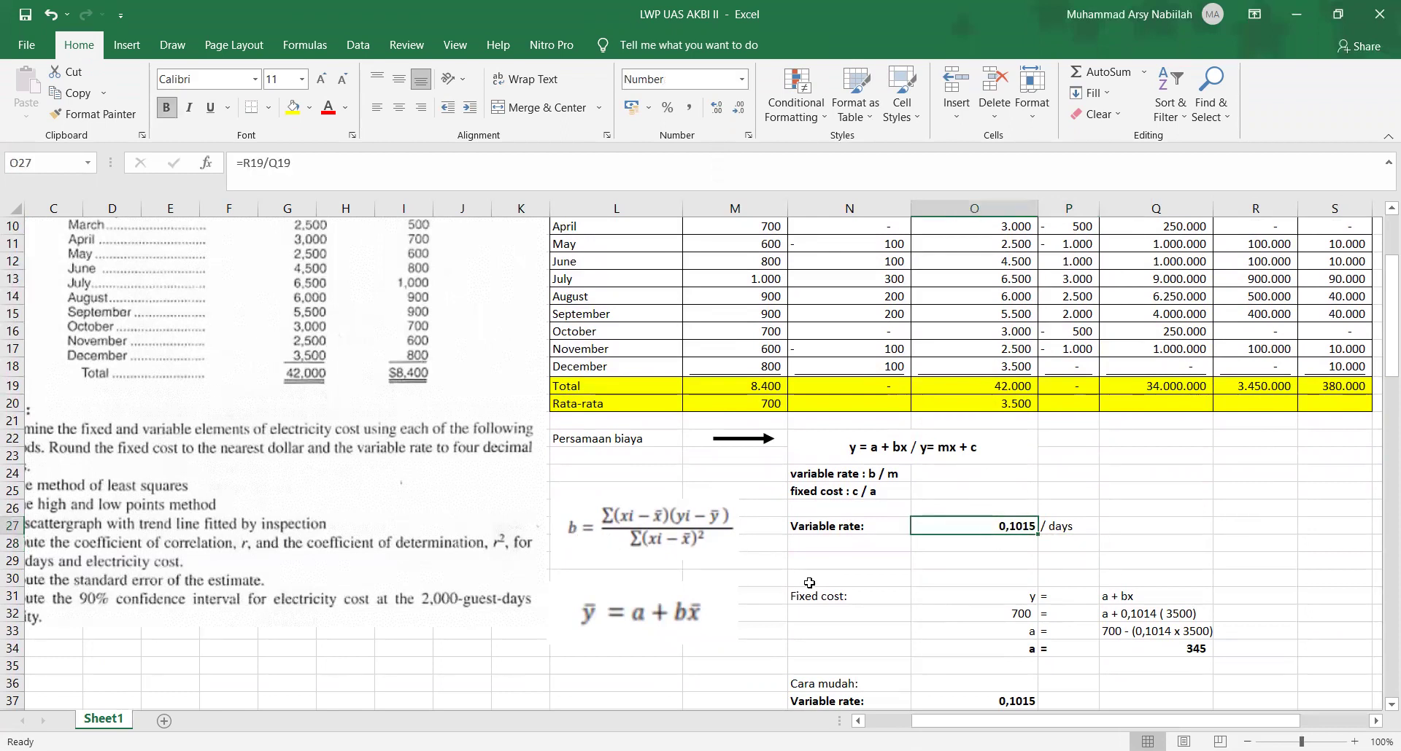
scroll(842, 575, "down", 1)
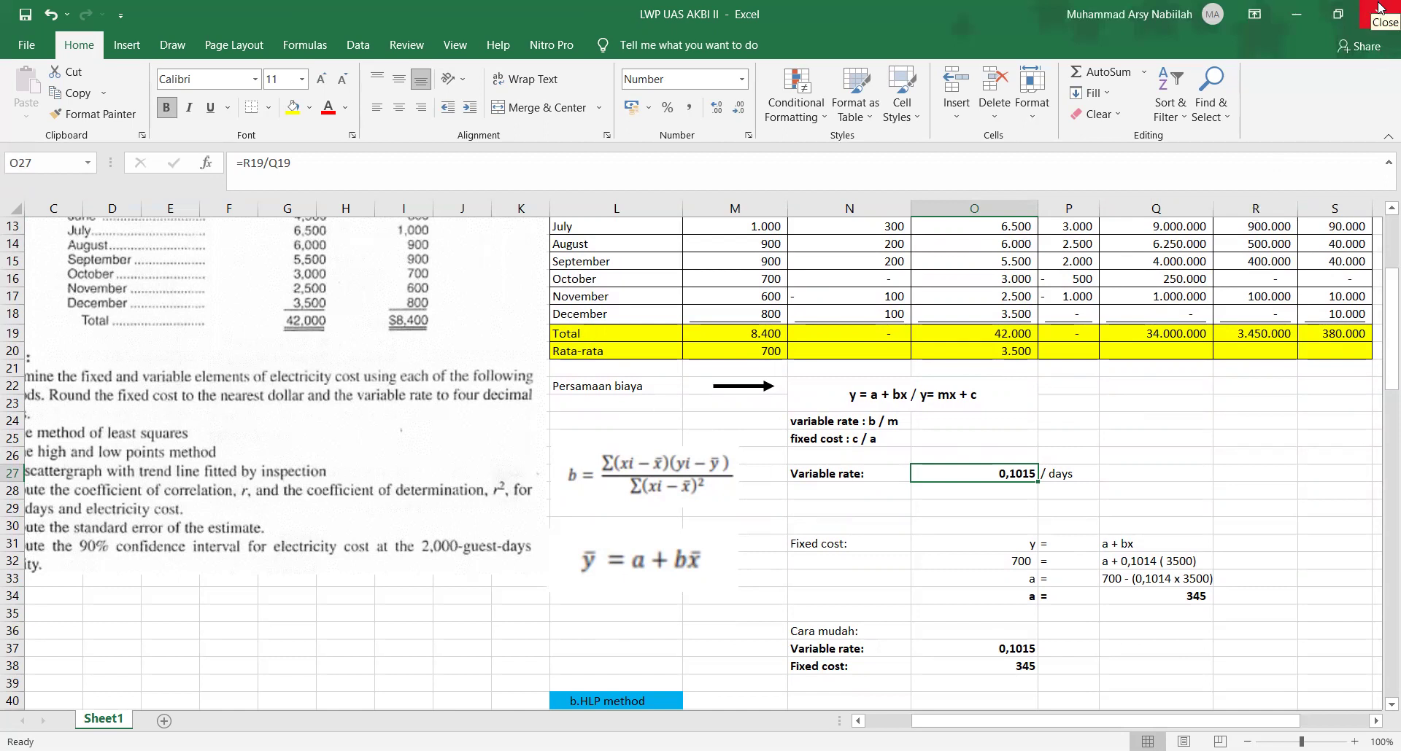
mouse_move(1136, 397)
left_mouse_down()
mouse_move(1140, 431)
mouse_move(1179, 413)
left_mouse_up()
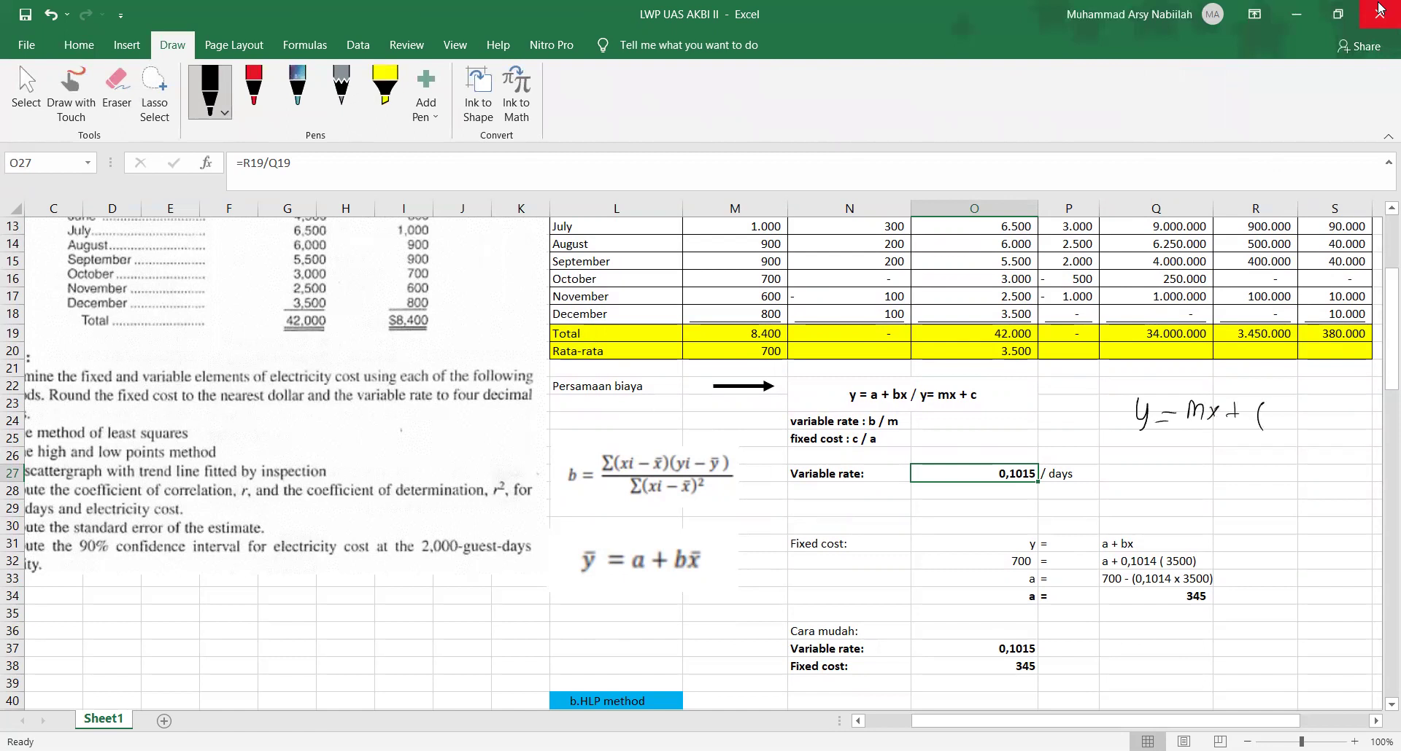
left_click_drag(1125, 431, 1166, 383)
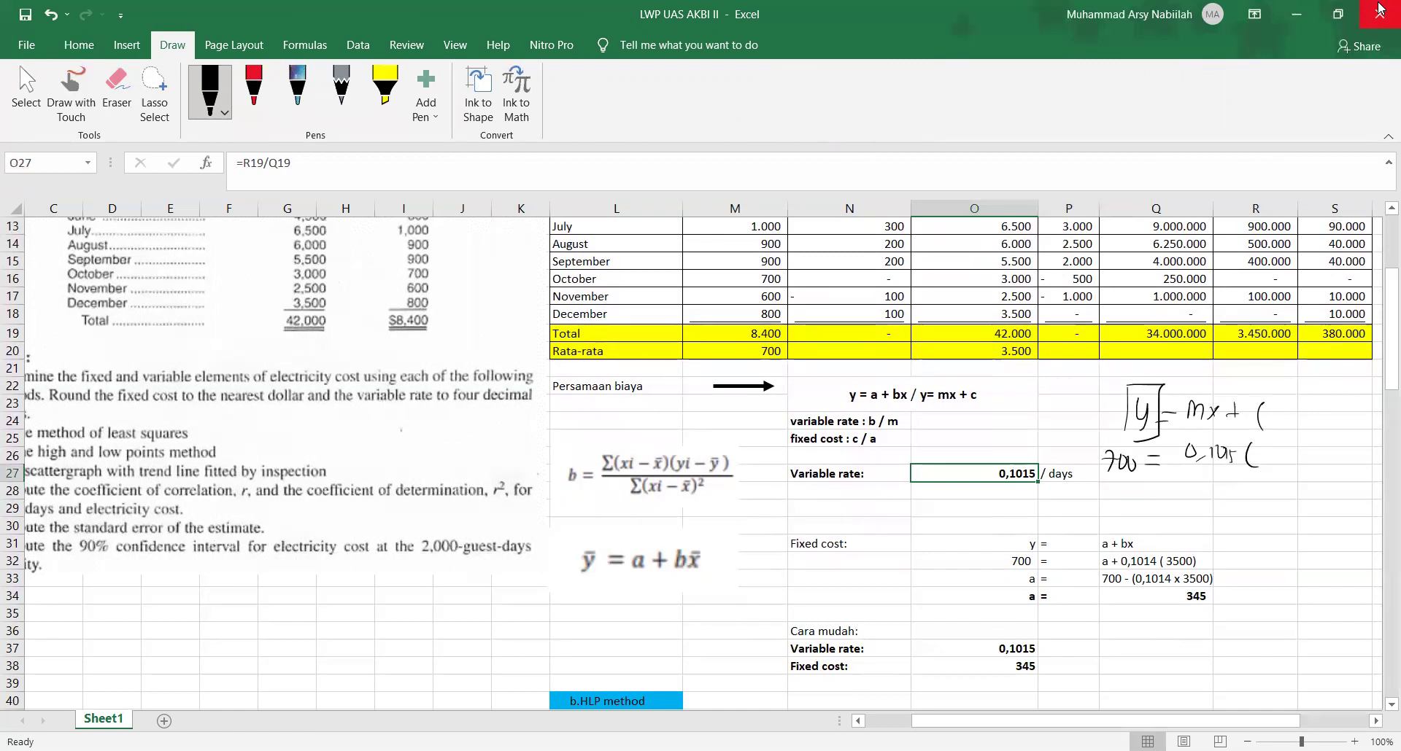
- Box the average guest days in ink and complete the handwritten substitution with "3.500) + c"
mouse_move(972, 342)
left_mouse_down()
mouse_move(1023, 341)
mouse_move(1031, 376)
left_mouse_up()
mouse_move(1257, 445)
left_mouse_down()
mouse_move(1257, 462)
mouse_move(1308, 471)
mouse_move(1337, 454)
left_mouse_up()
left_click_drag(1329, 444, 1329, 464)
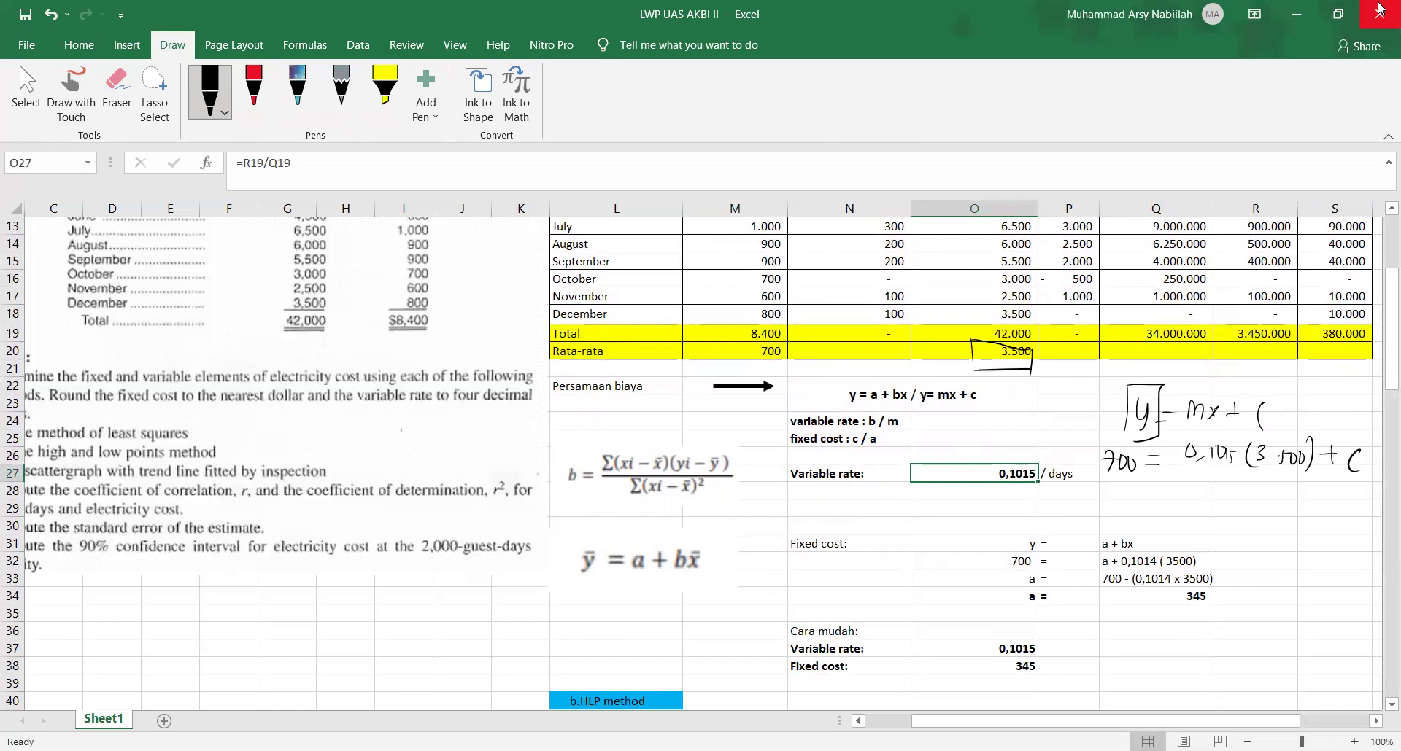
- Handwrite "c = 700" below the substitution and draw a box around the rate multiplied by 3.500
left_click_drag(1155, 493, 1158, 520)
left_click_drag(1183, 424, 1288, 432)
left_click_drag(1306, 482, 1188, 482)
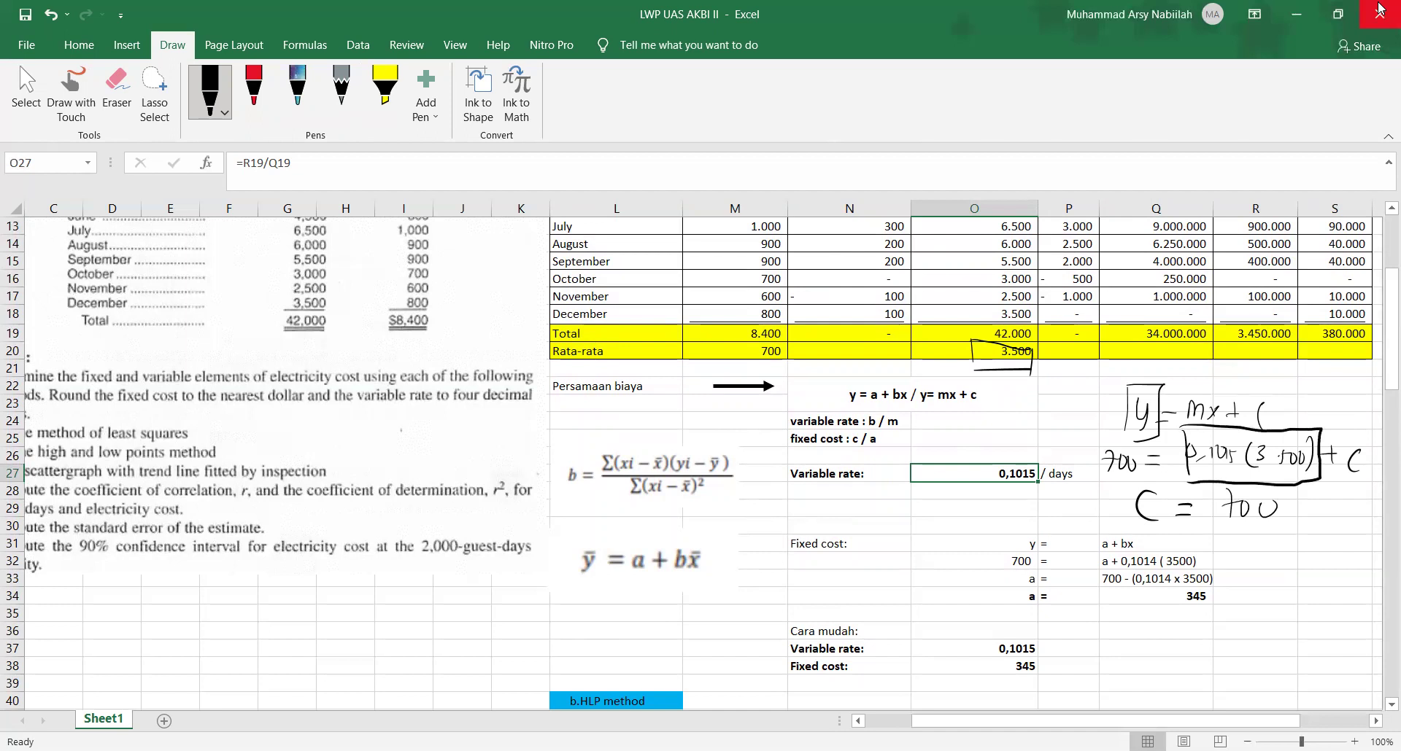
- Inspect the formula of the fixed cost result a and view the Cara mudah section below it
left_click(1114, 605)
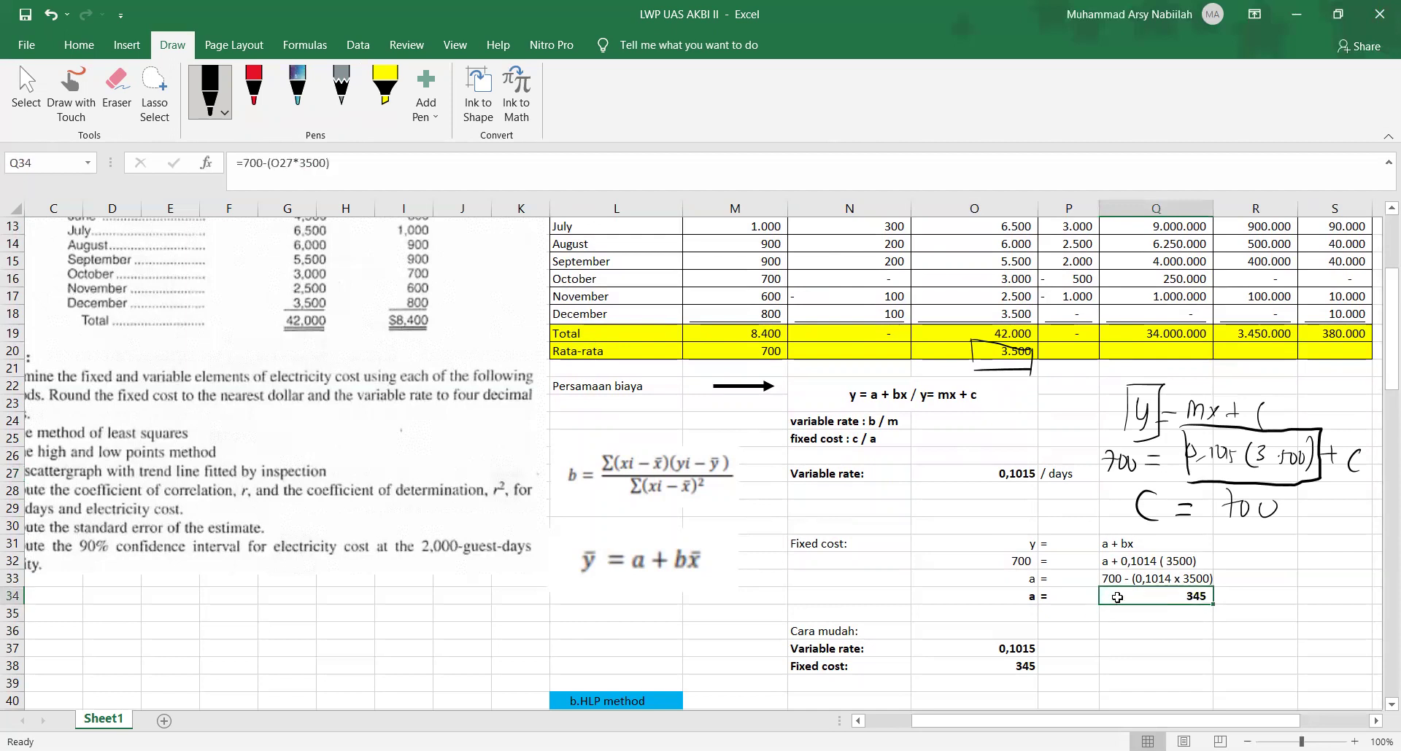
left_click_drag(1022, 607, 1182, 645)
left_click(1182, 648)
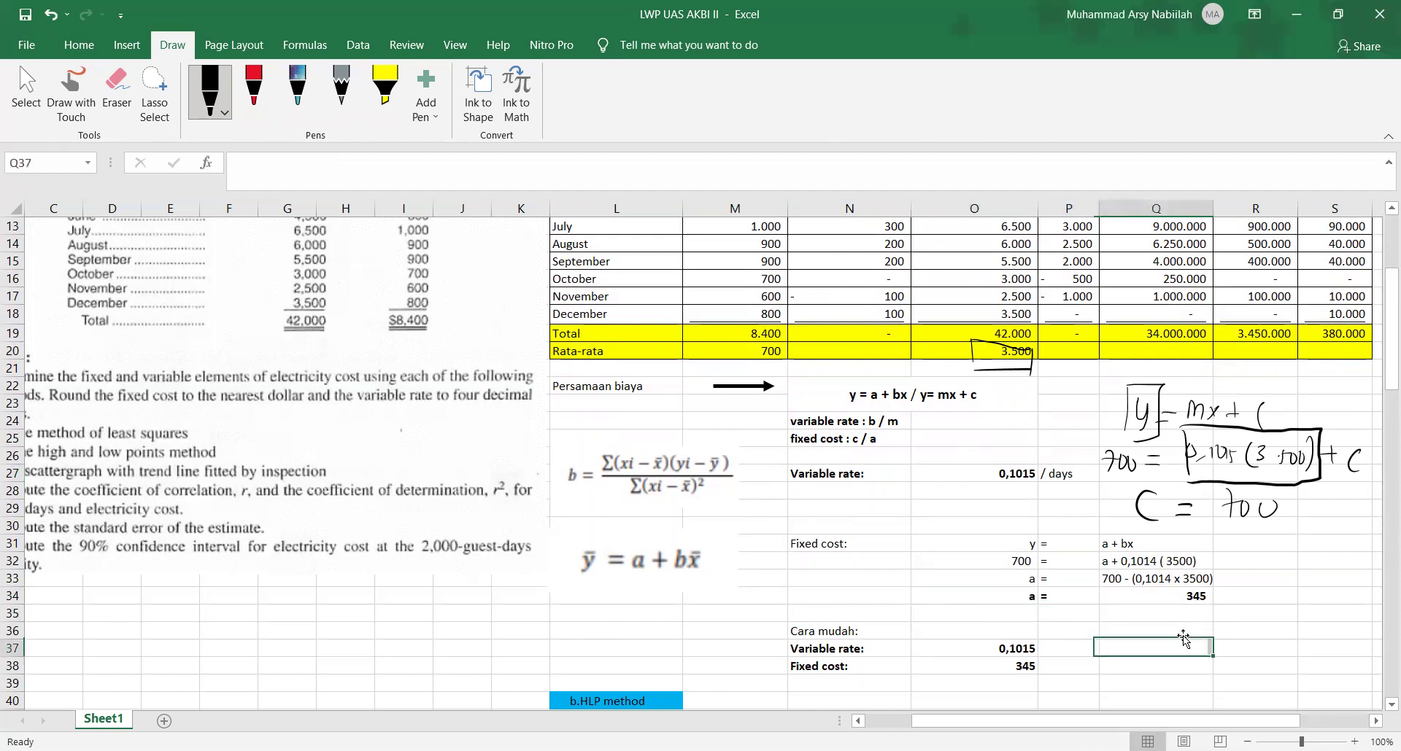
scroll(1230, 560, "down", 1)
left_click(1231, 560)
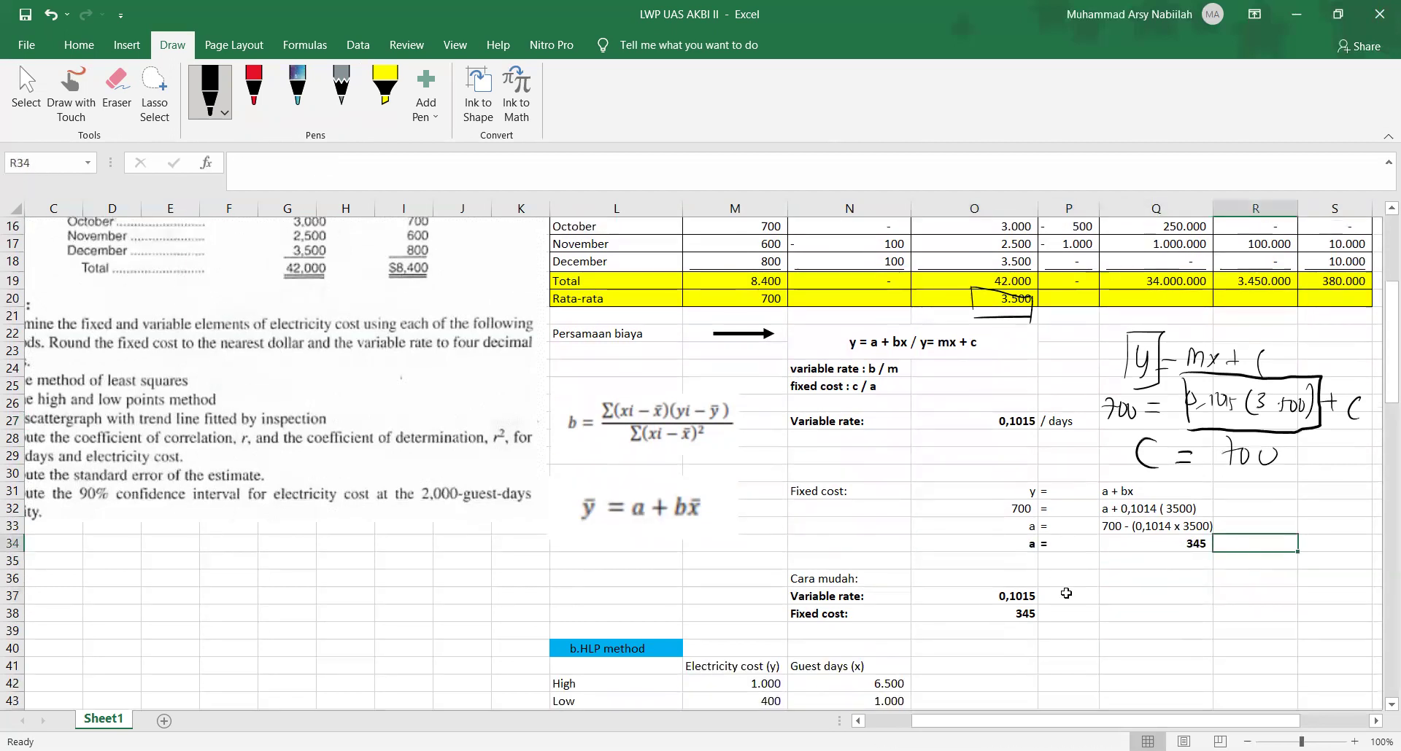
- Enter the unit "/ days" beside the variable rate in the Cara mudah section
left_click(1012, 605)
left_click(1059, 594)
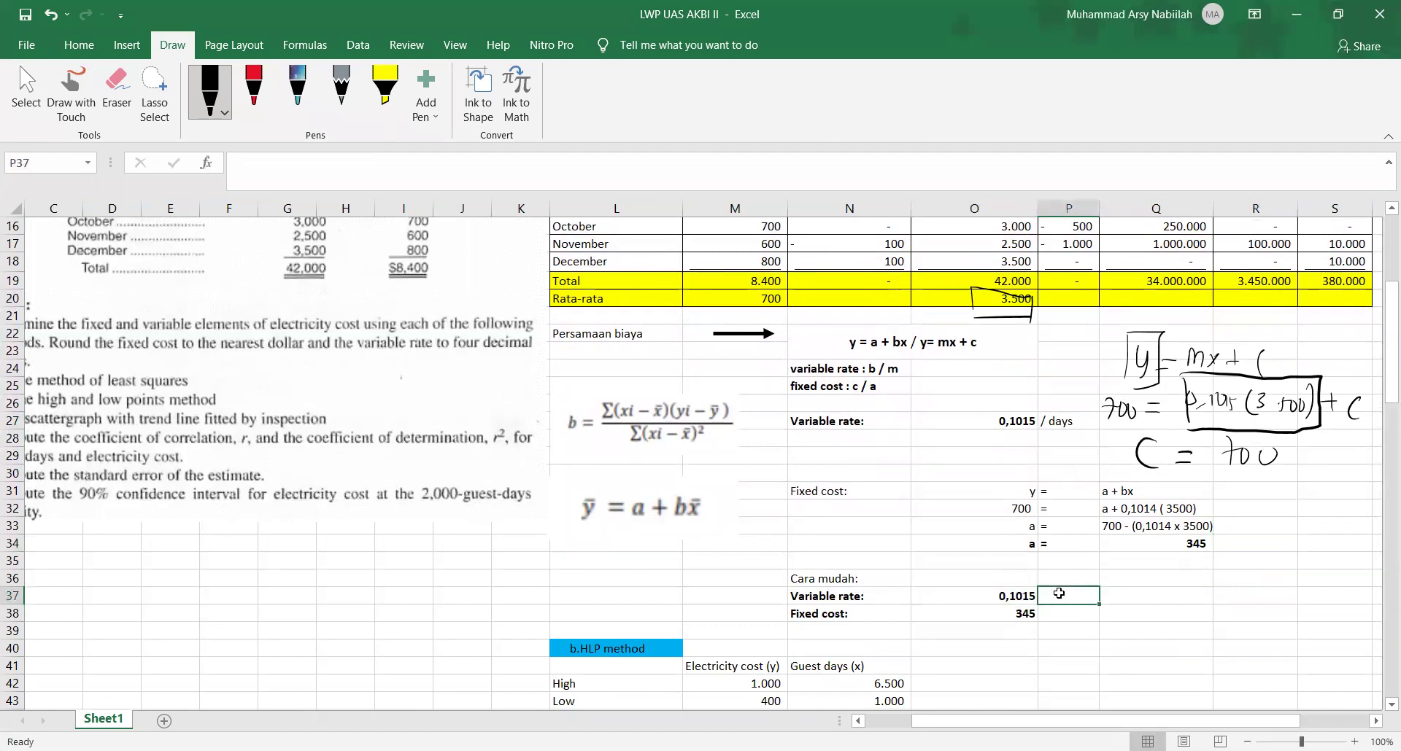
type("day")
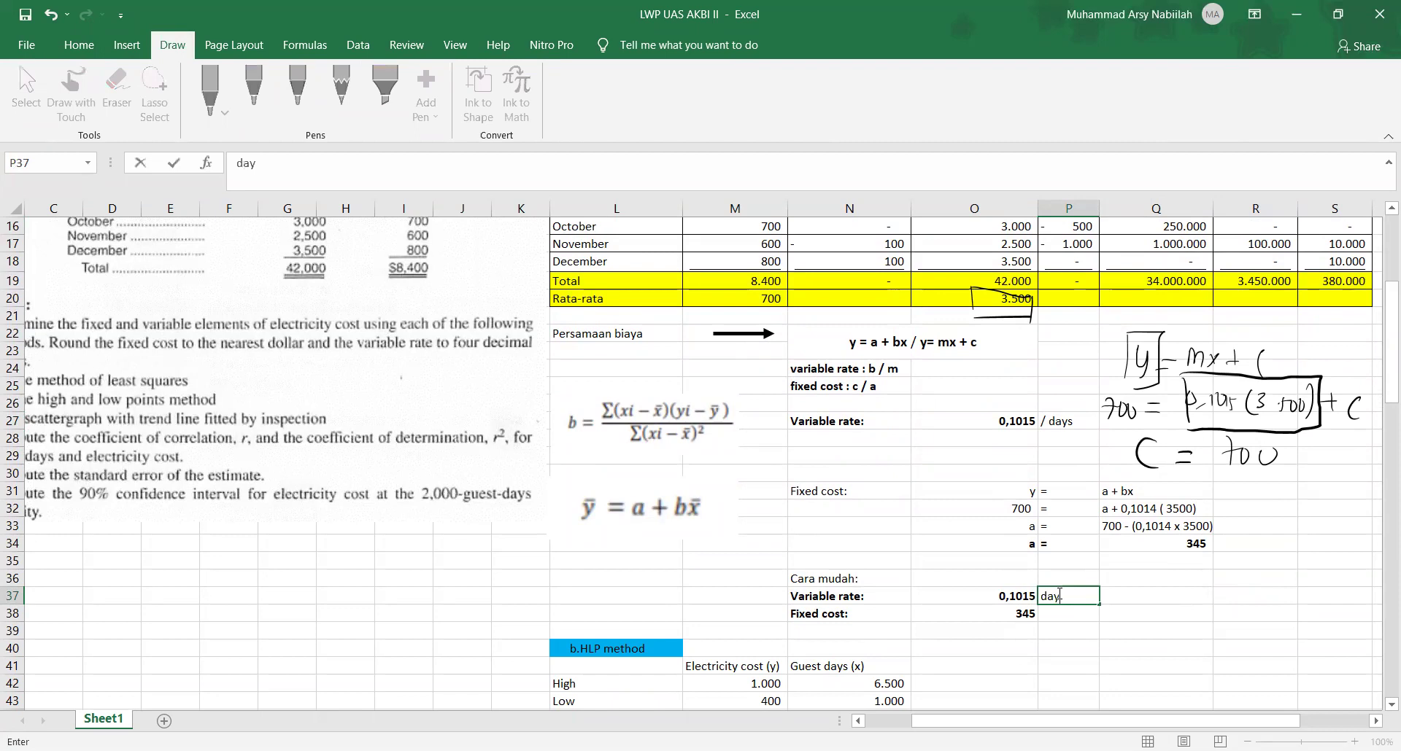
key("BackSpace")
key("BackSpace")
type("/ dau")
type("s")
key("Return")
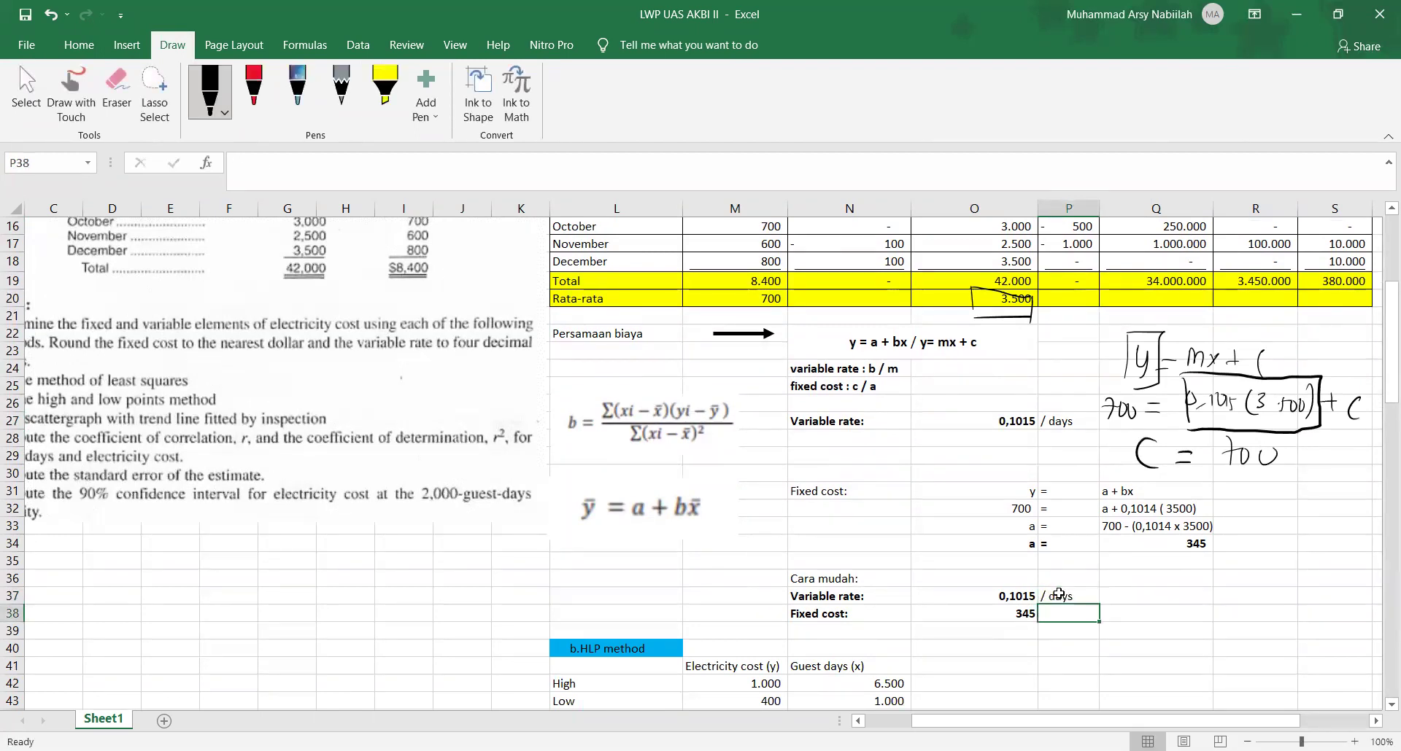
- Check the Cara mudah fixed cost formula, and handwrite y = 0,1015x + 345 in black ink beside it, framed with lines above and below
left_click(1025, 613)
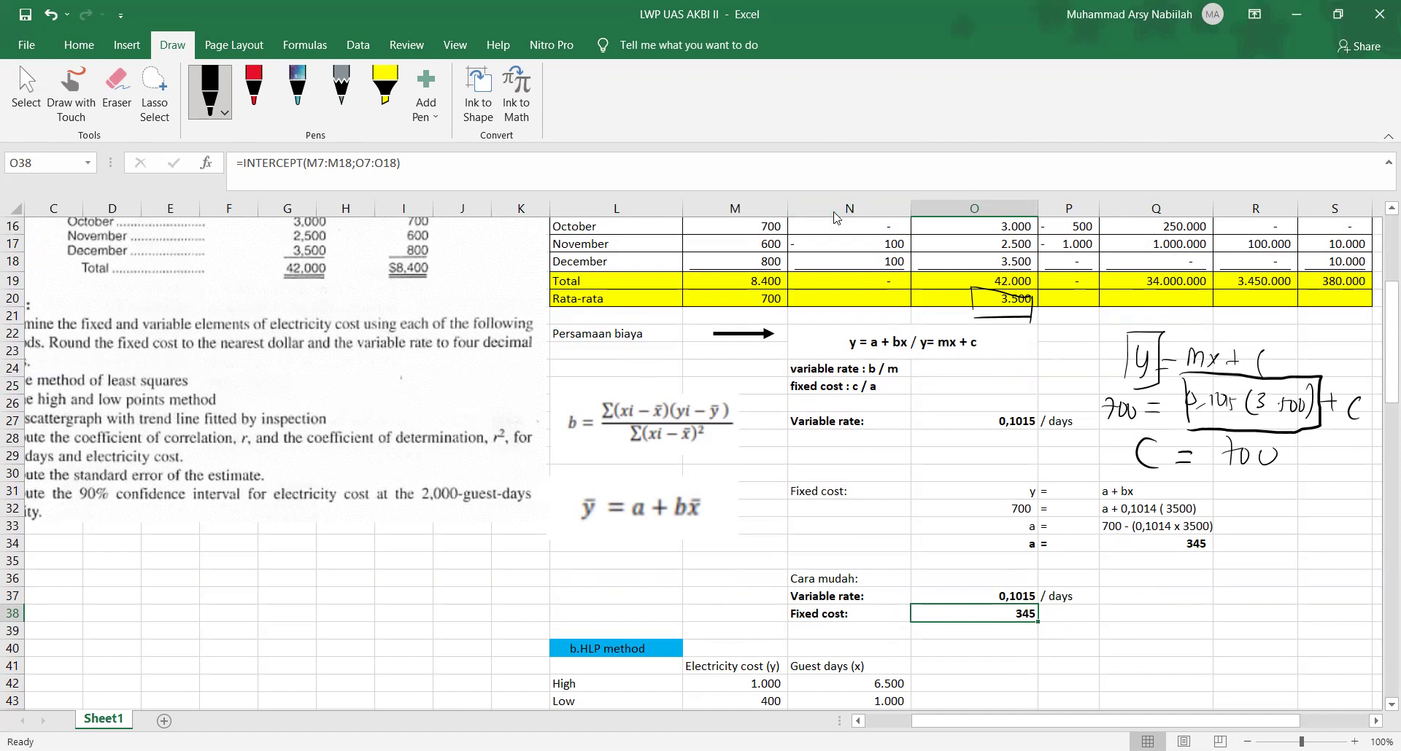
left_click_drag(1123, 578, 1130, 606)
mouse_move(1137, 576)
left_mouse_down()
mouse_move(1122, 627)
mouse_move(1187, 588)
mouse_move(1197, 610)
left_mouse_up()
left_click_drag(1209, 581, 1208, 602)
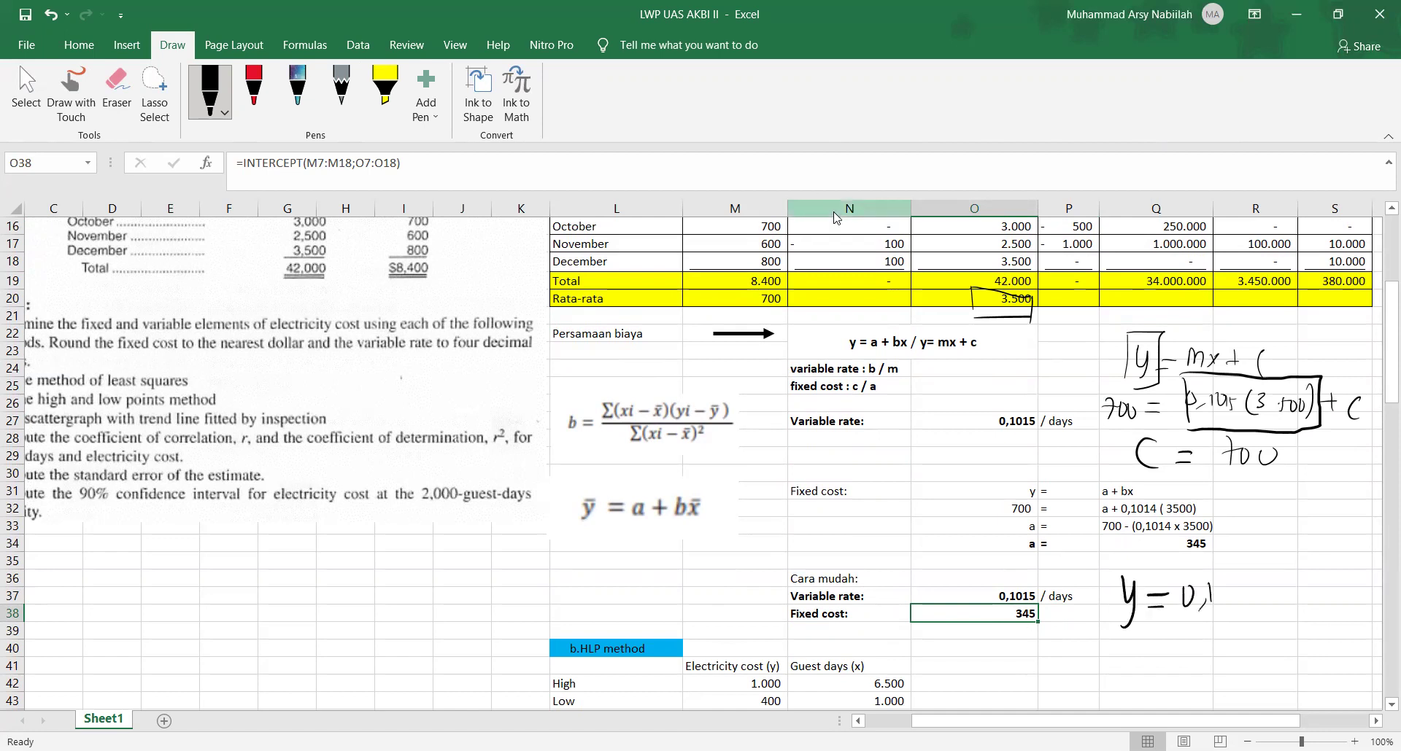
left_click_drag(1267, 568, 1285, 602)
mouse_move(1284, 566)
left_mouse_down()
mouse_move(1266, 603)
mouse_move(1315, 593)
mouse_move(1326, 607)
mouse_move(1365, 597)
mouse_move(1367, 610)
left_mouse_up()
mouse_move(1105, 556)
left_mouse_down()
mouse_move(1112, 648)
mouse_move(1239, 541)
mouse_move(1381, 543)
left_mouse_up()
left_click_drag(1131, 656, 1306, 648)
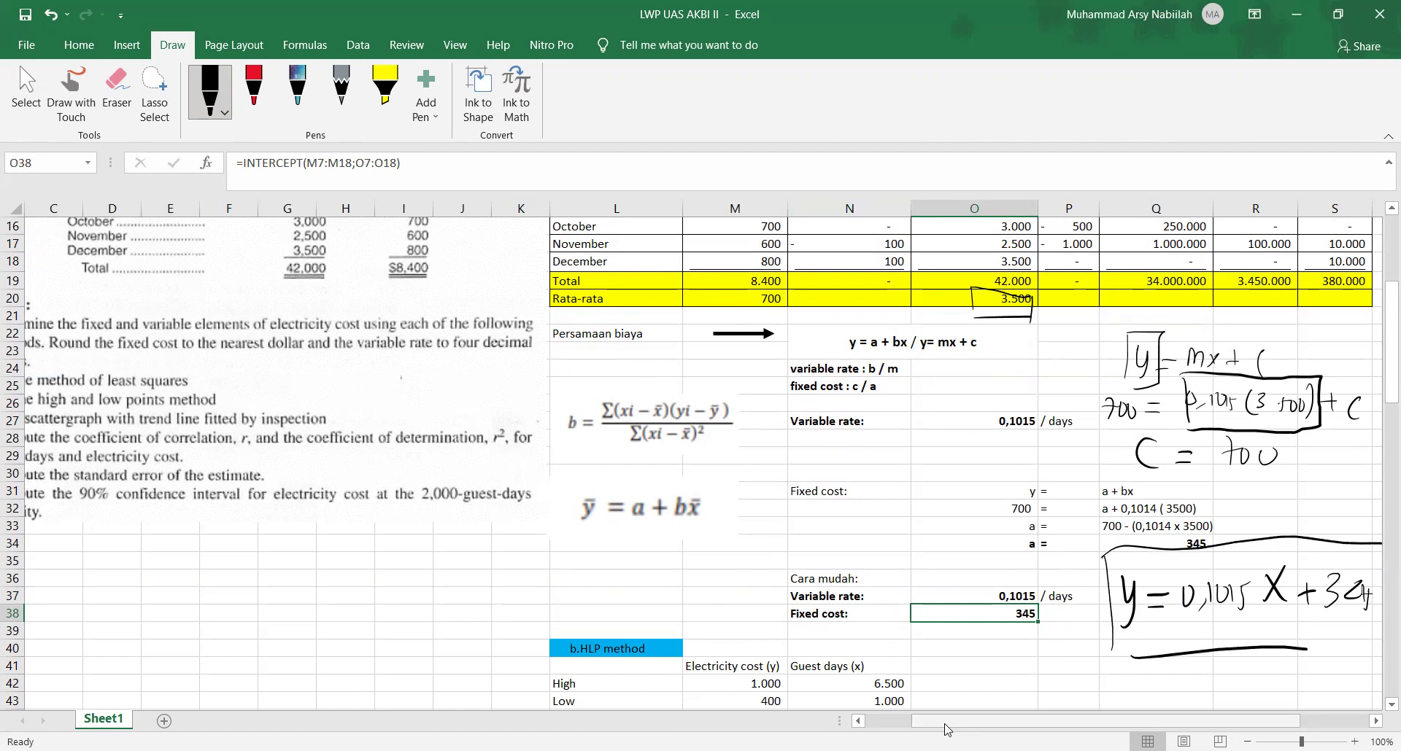
- Look over the HLP, scattergraph, correlation and standard error sections below the least-squares solution
left_click_drag(944, 728, 897, 727)
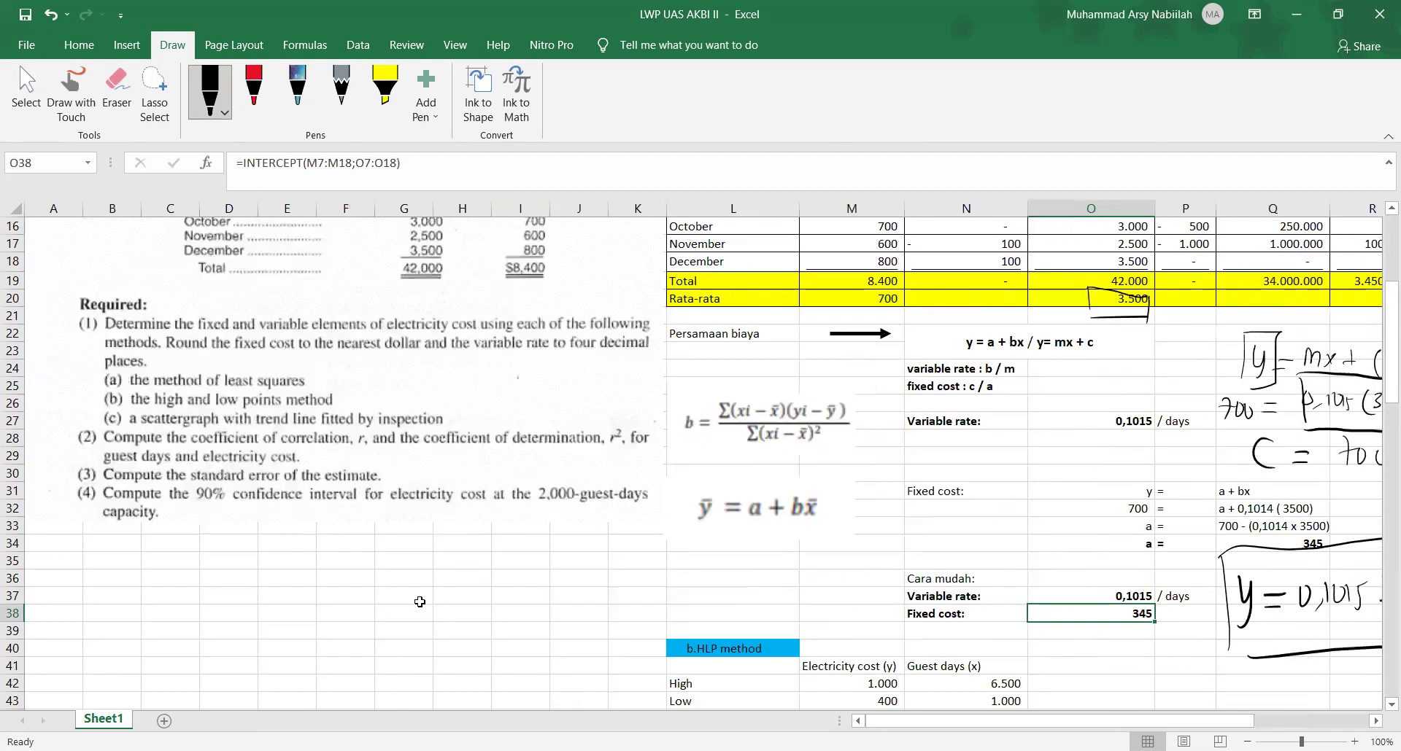
scroll(925, 594, "down", 5)
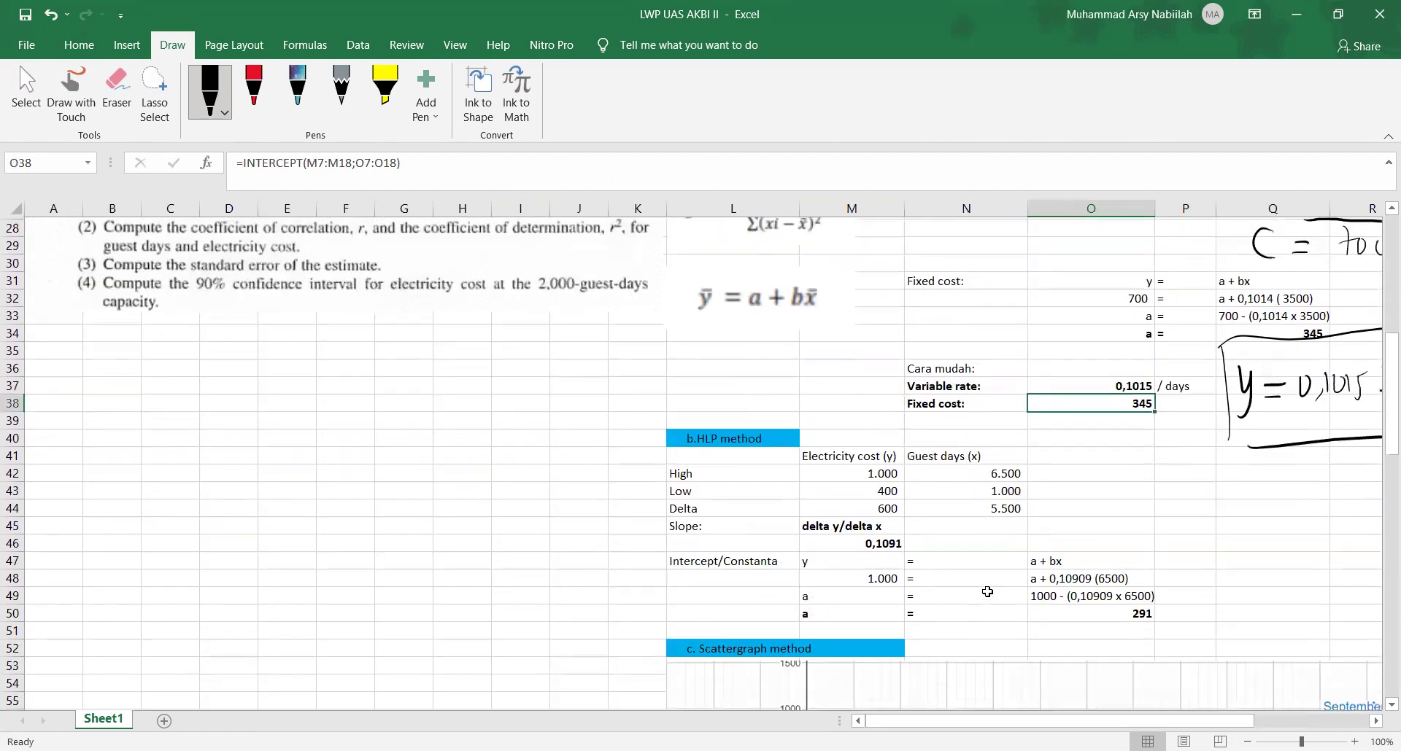
scroll(987, 592, "down", 16)
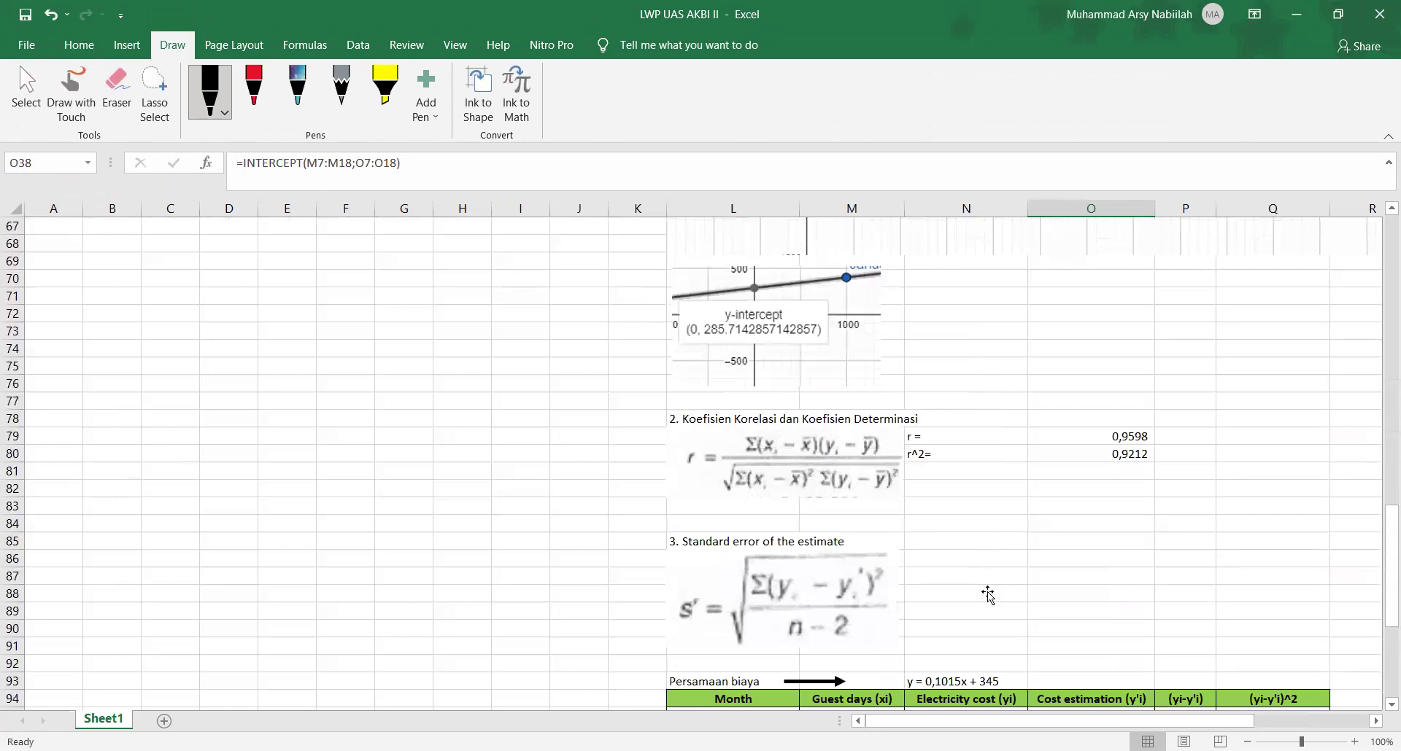
scroll(987, 593, "down", 7)
scroll(981, 587, "up", 9)
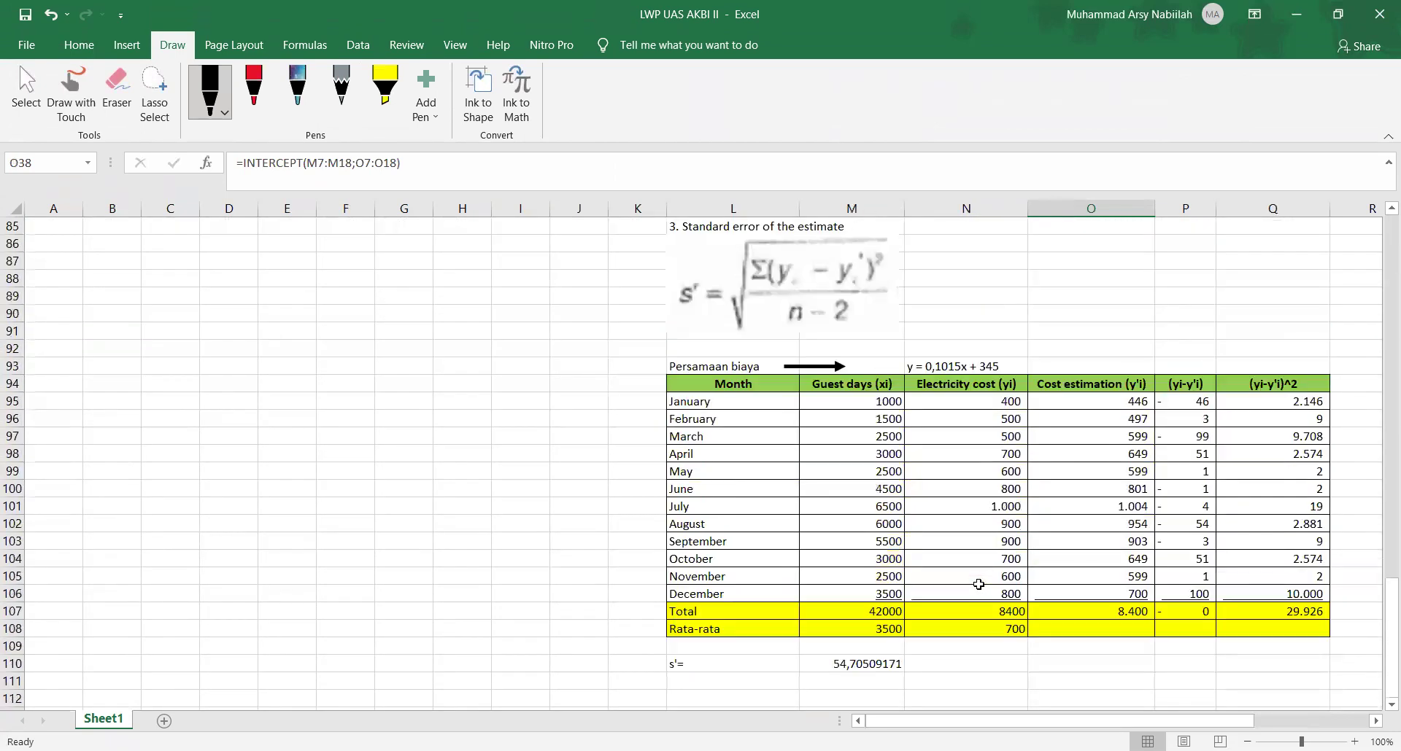
scroll(979, 585, "up", 4)
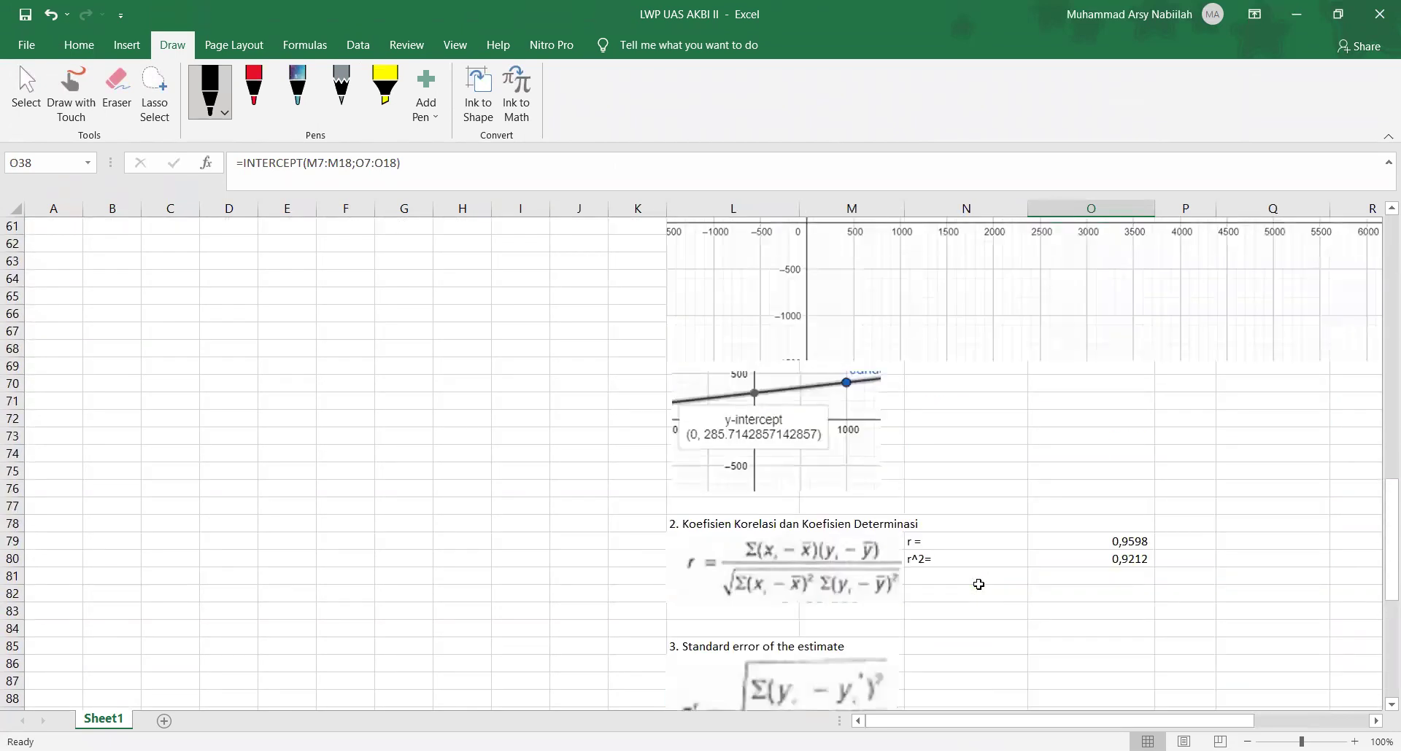
scroll(979, 585, "down", 1)
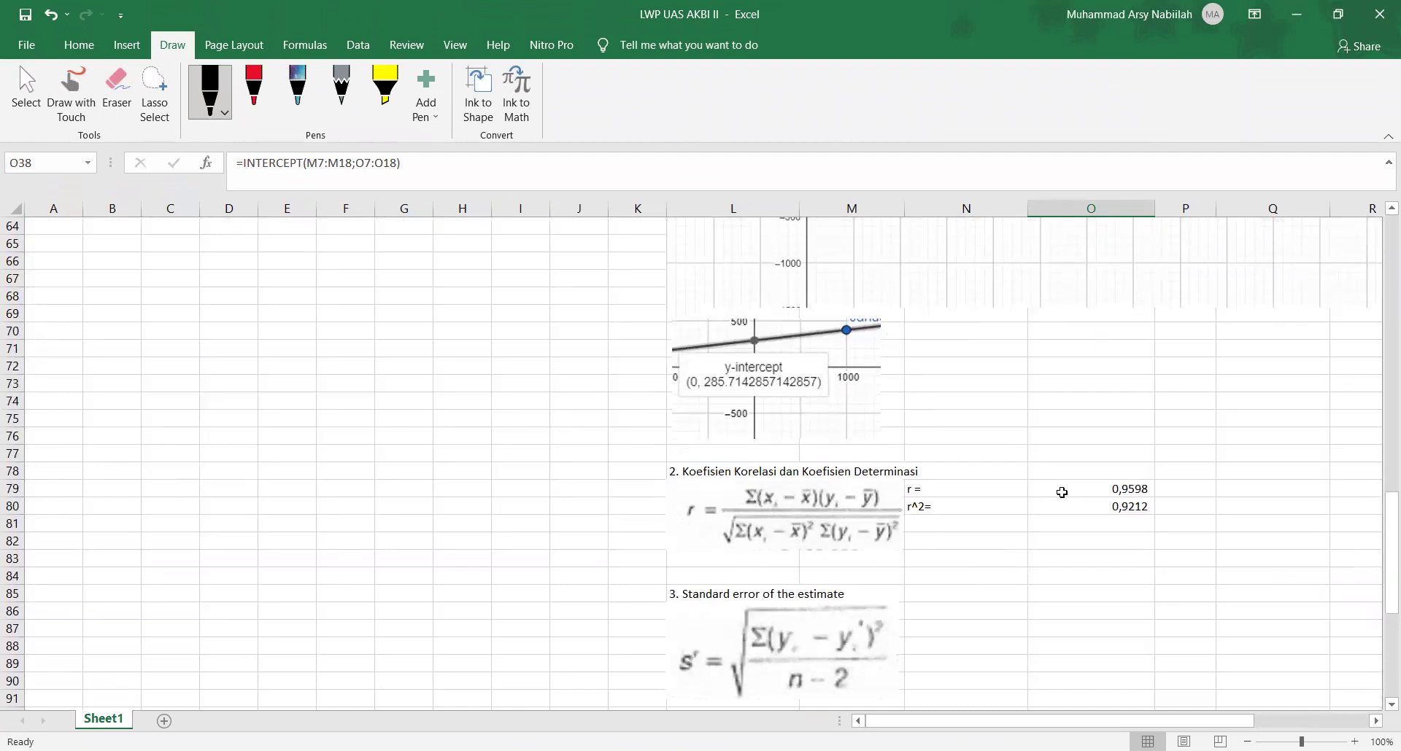
- Inspect the formula of the correlation coefficient r in section 2 and compare it with the least-squares table it draws on
left_click(1093, 489)
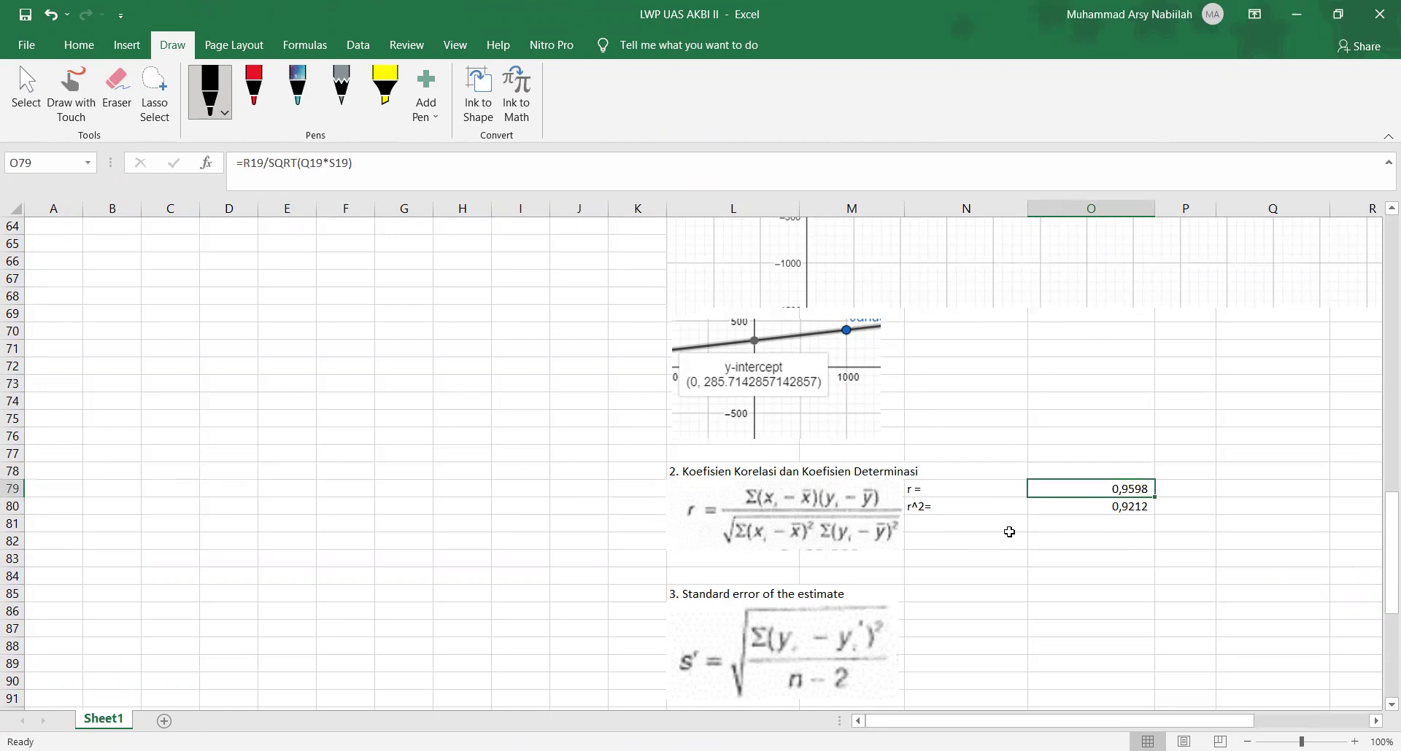
scroll(1009, 532, "up", 13)
scroll(1009, 535, "up", 3)
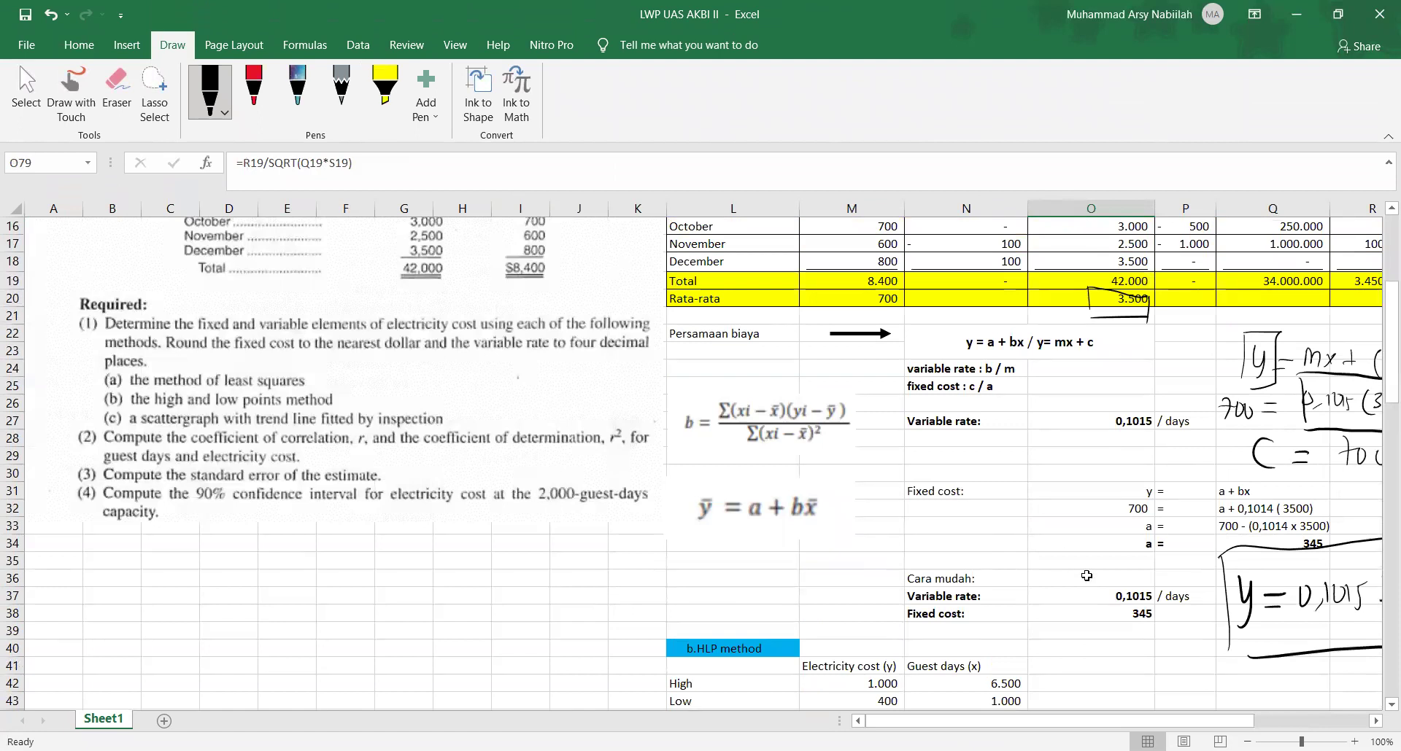
scroll(1041, 681, "down", 17)
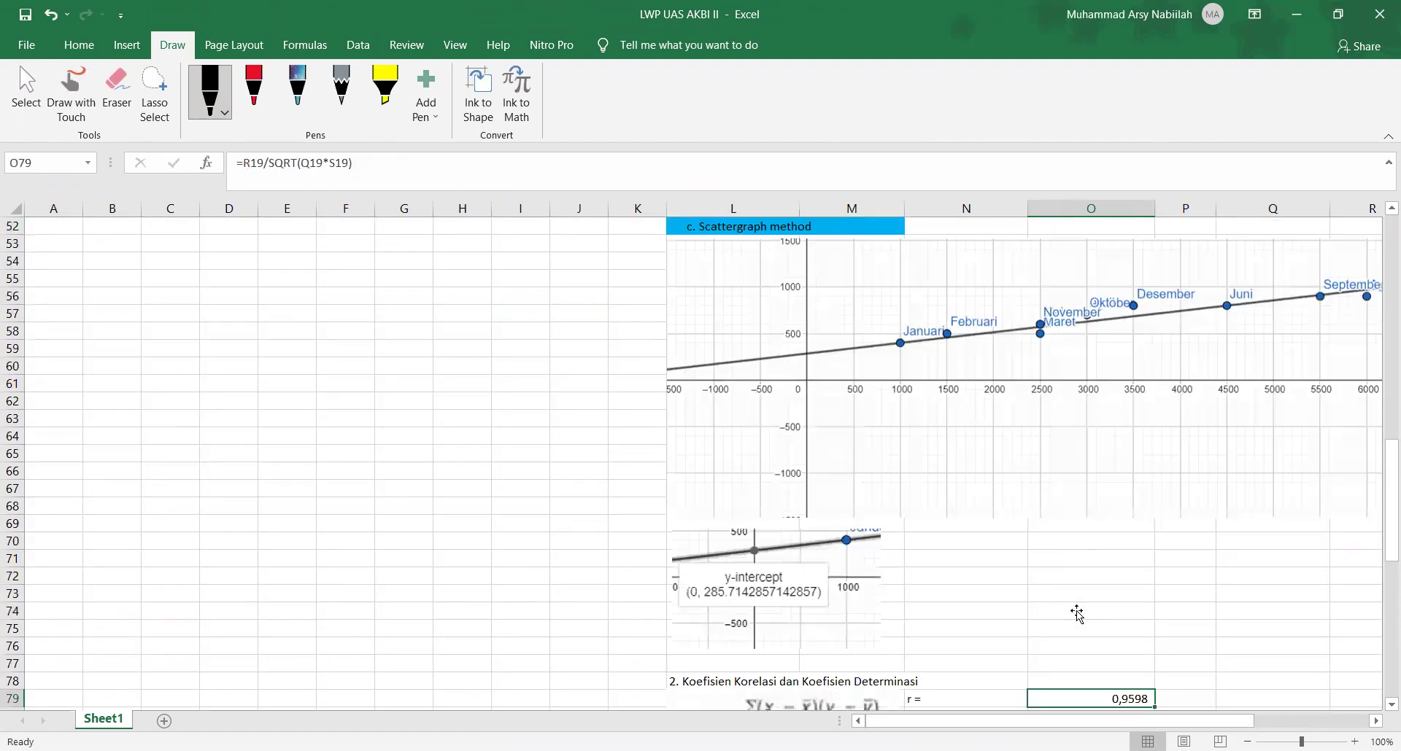
left_click(772, 487)
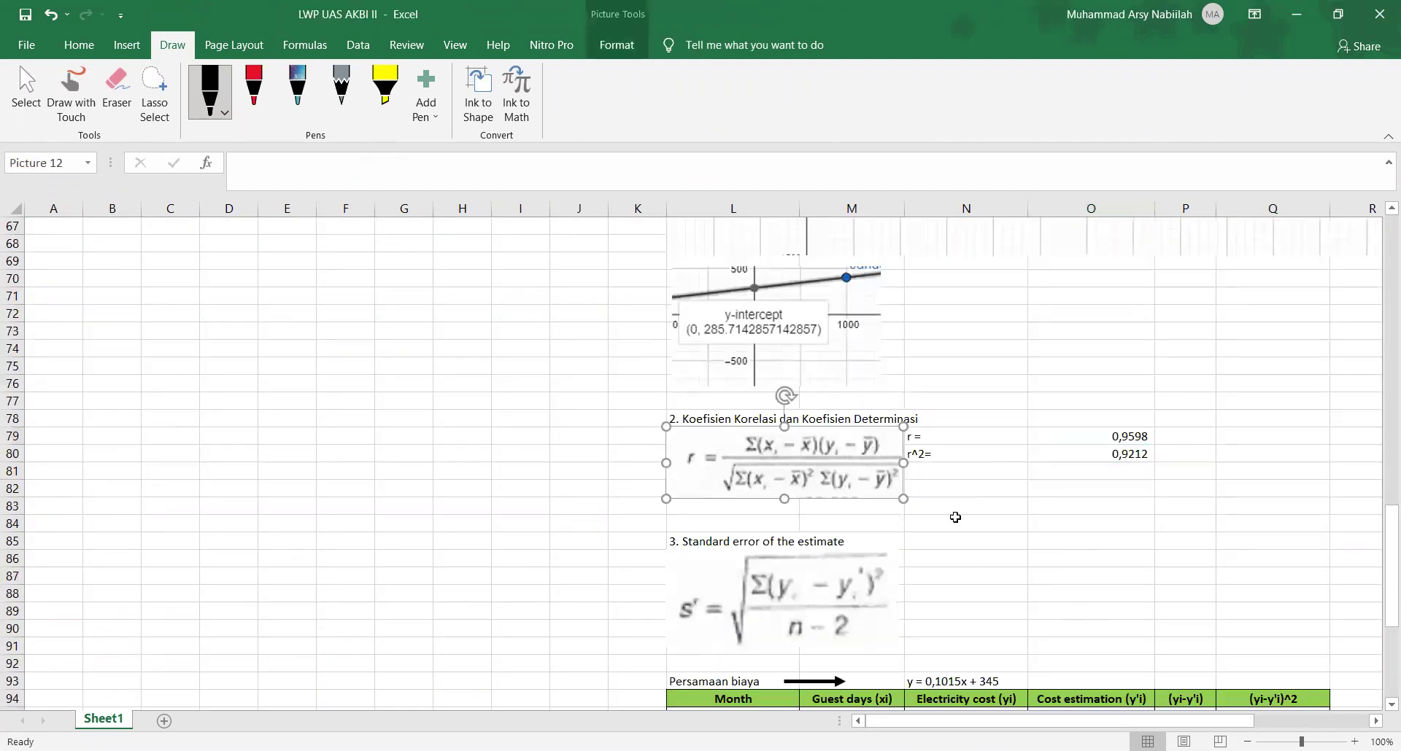
left_click(1013, 540)
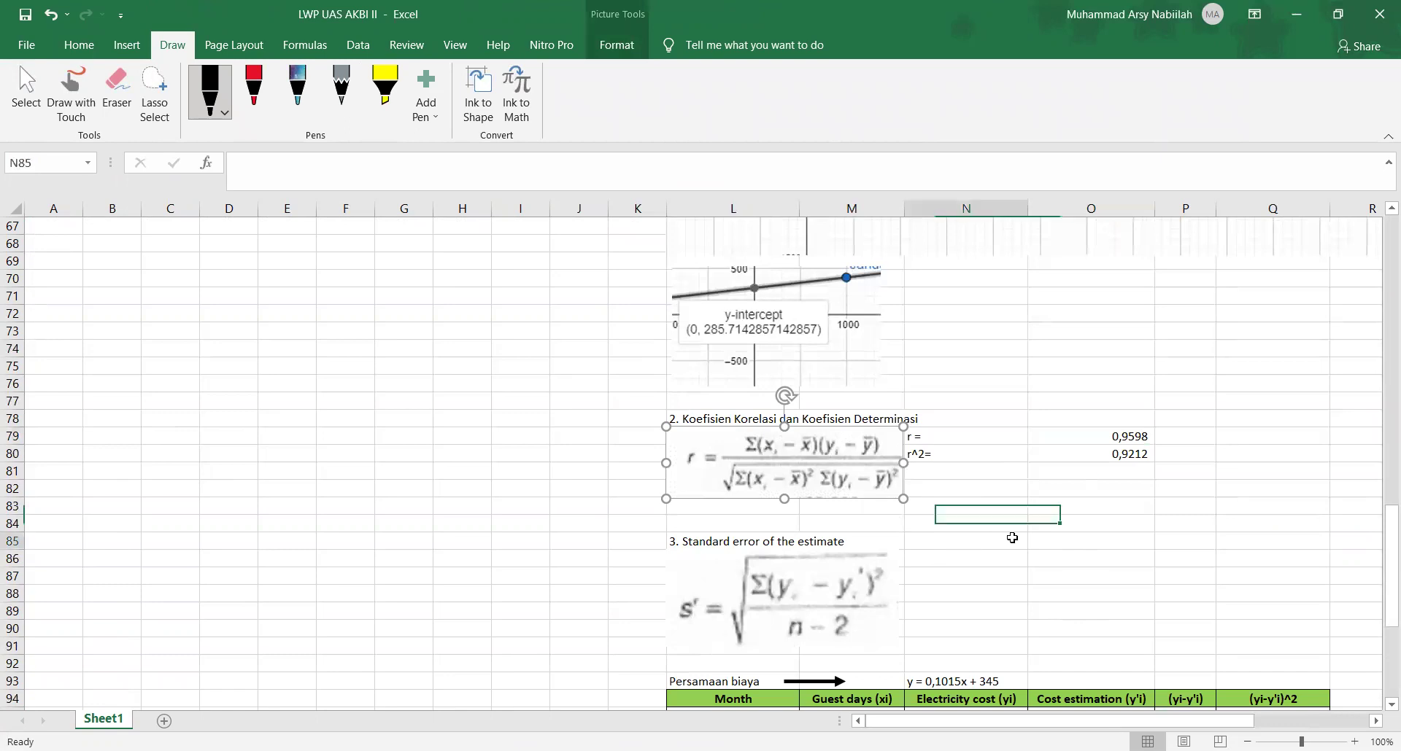
left_click(1103, 436)
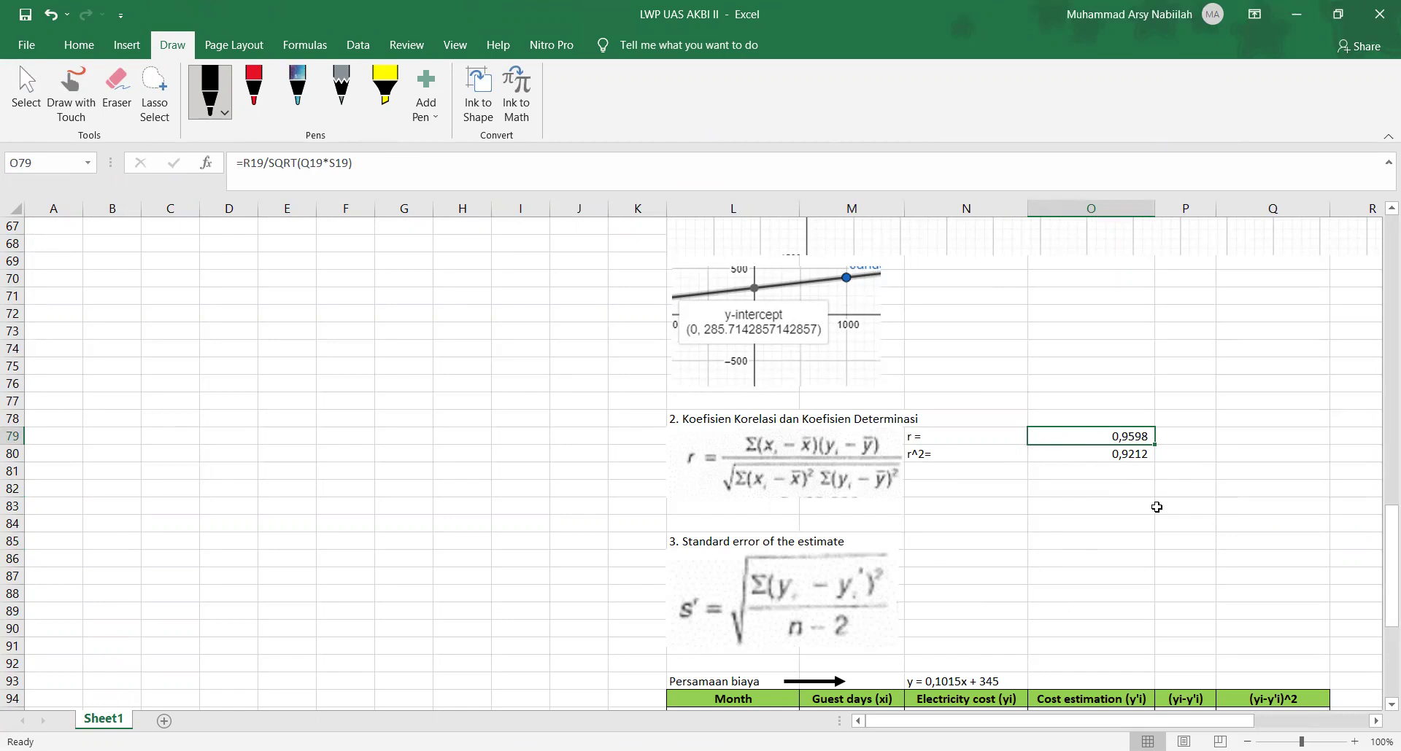
scroll(1112, 429, "up", 20)
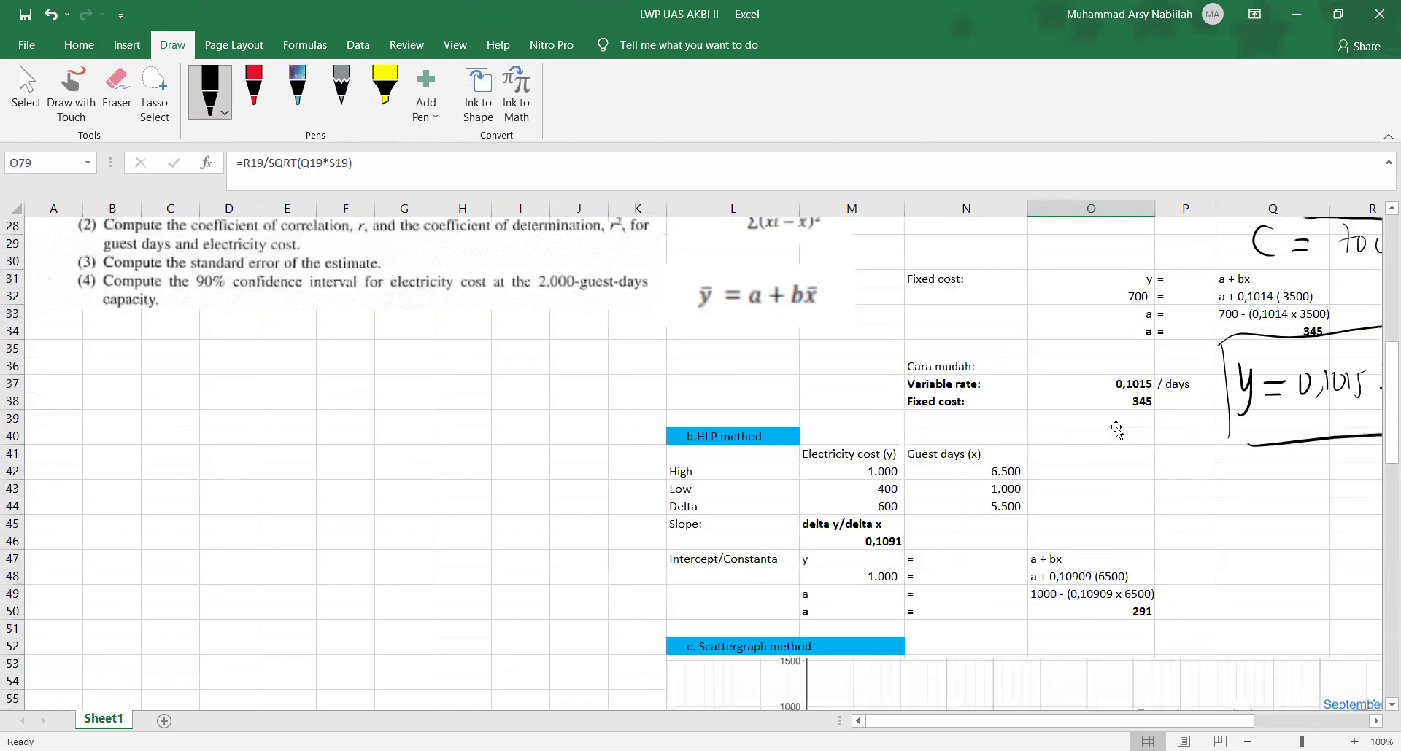
left_click(1099, 265)
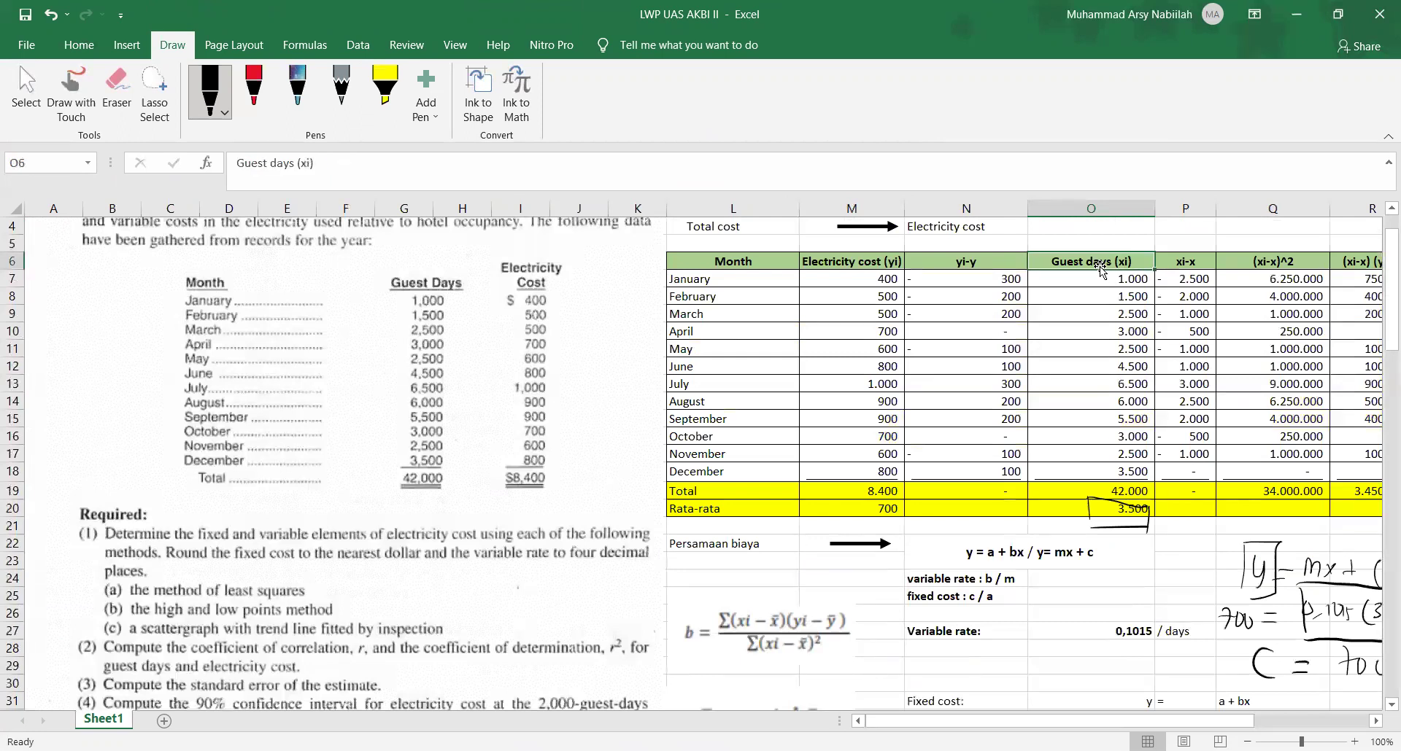
scroll(1038, 438, "down", 20)
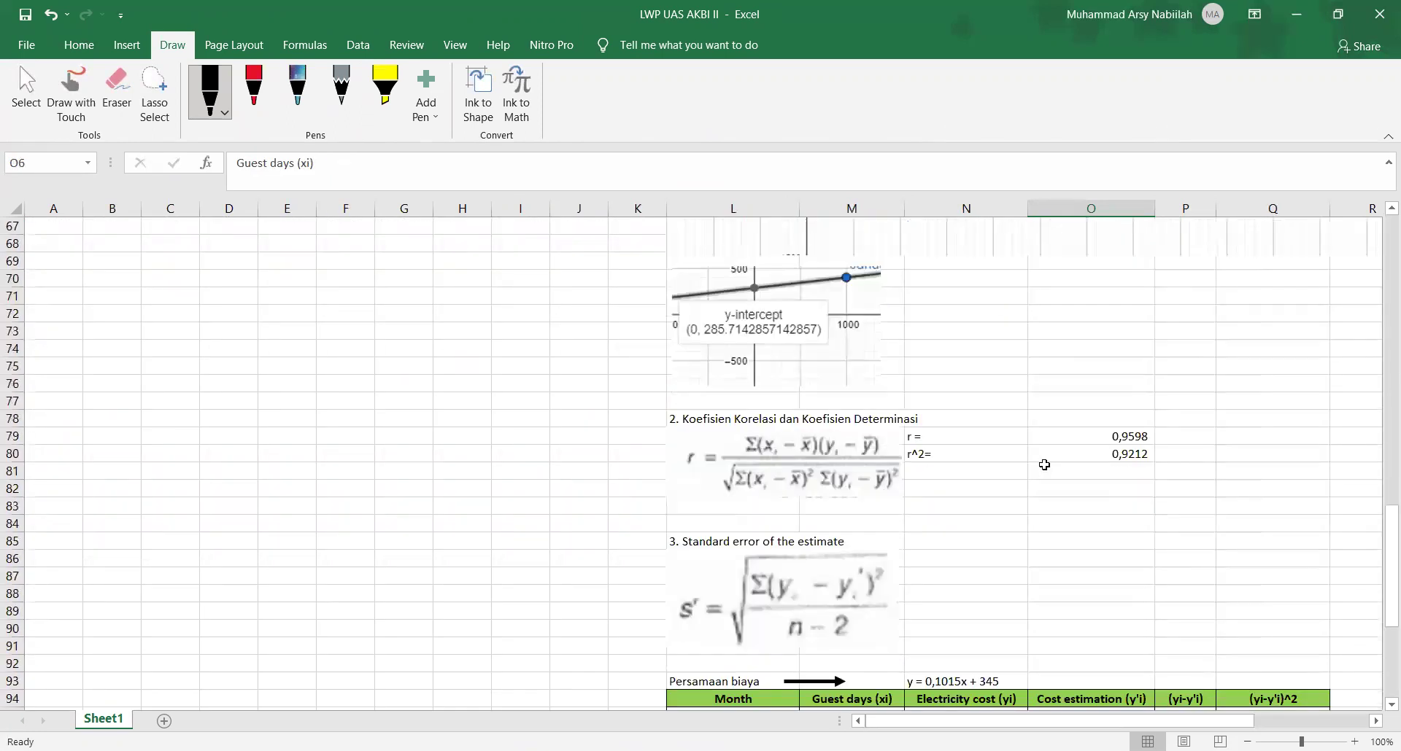
left_click(1131, 438)
scroll(1138, 442, "up", 20)
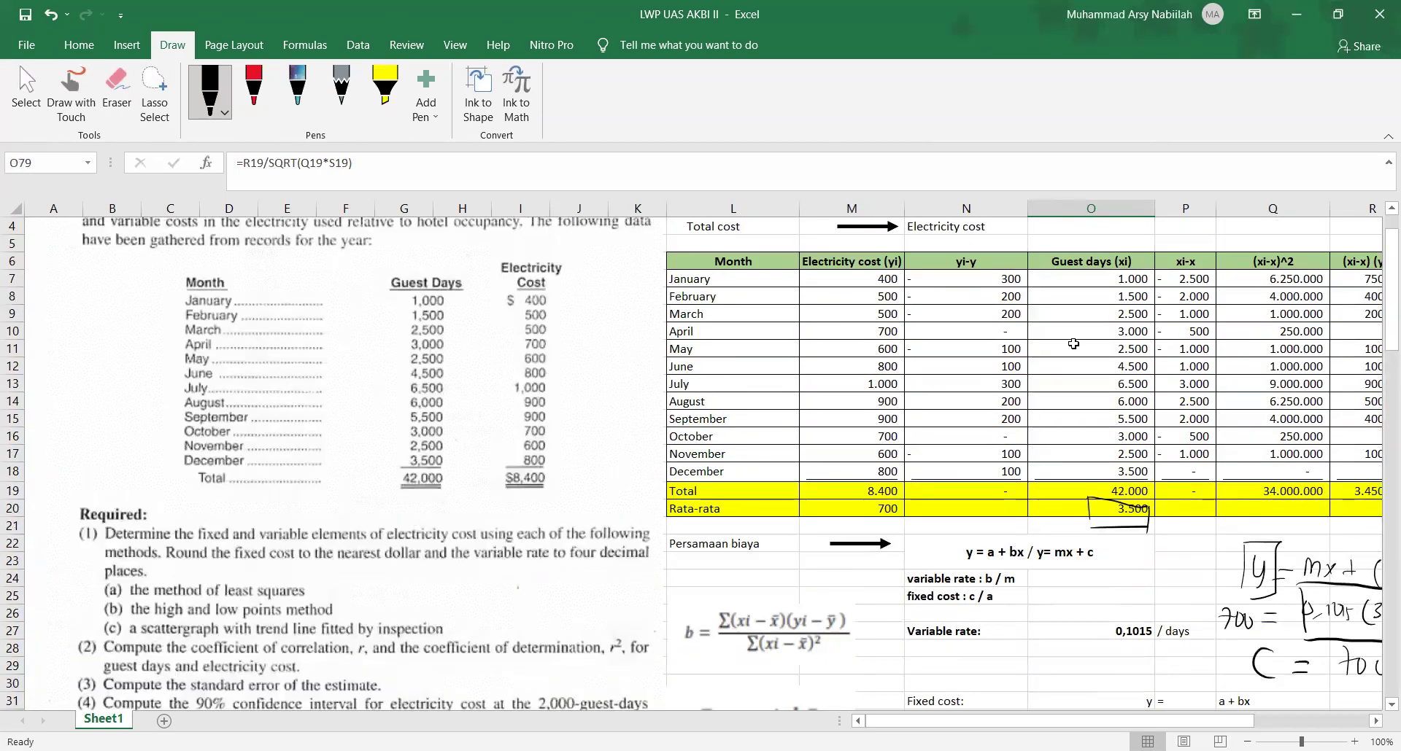
- Examine the Guest days (xi) column through December and the Electricity cost (yi) heading in the least-squares table
left_click(1081, 262)
left_click_drag(1081, 262, 1094, 492)
left_click(1134, 543)
left_click_drag(1104, 262, 1104, 481)
left_click(1079, 469)
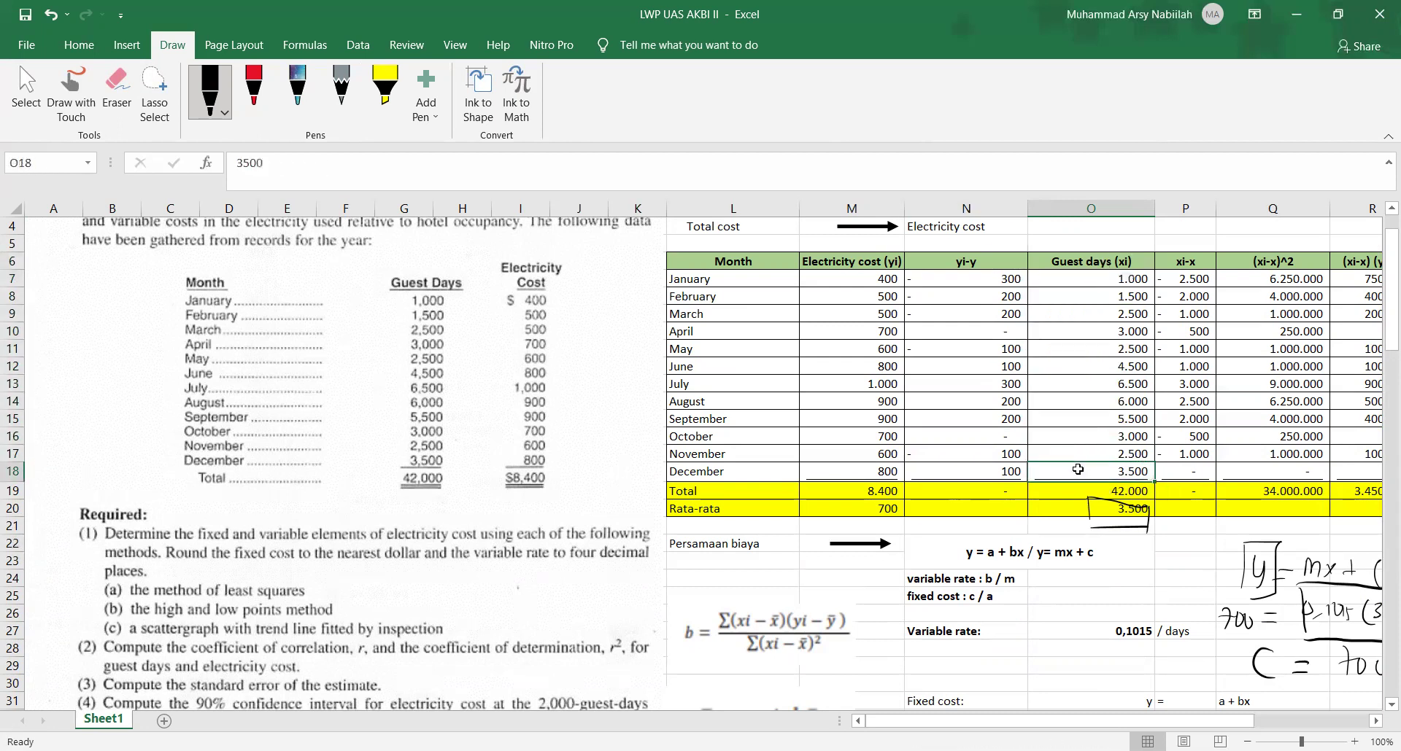
left_click(859, 262)
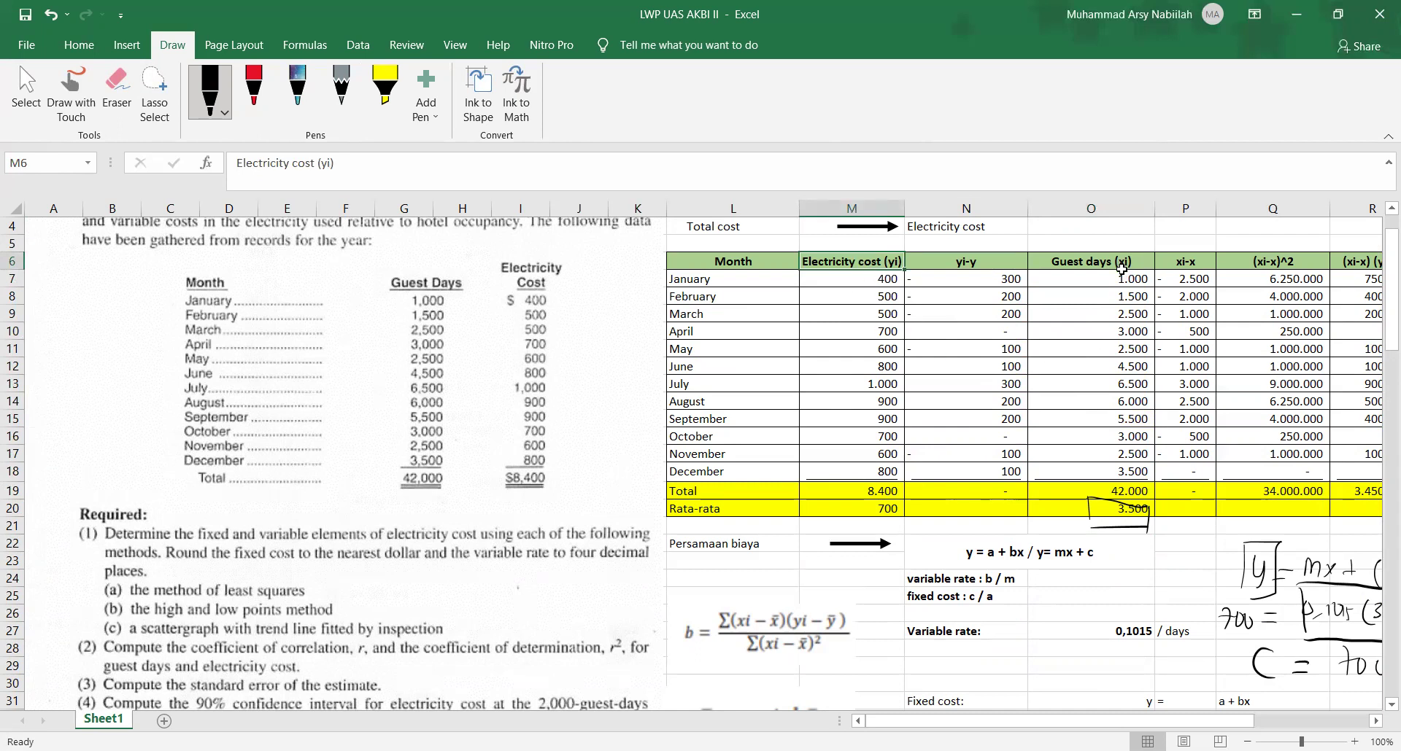
- Examine the correlation coefficient formula picture together with the r and r^2 results in section 2
scroll(1131, 518, "down", 20)
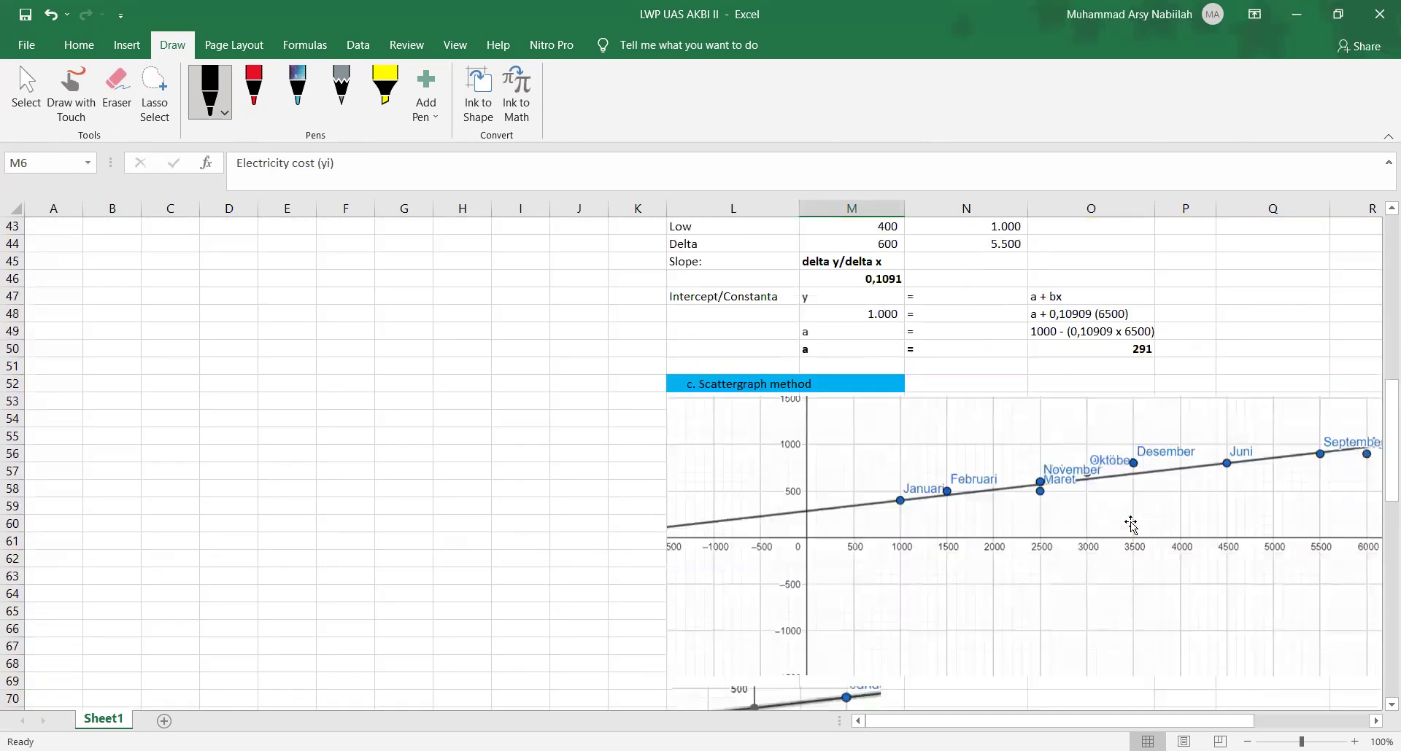
scroll(1131, 525, "up", 4)
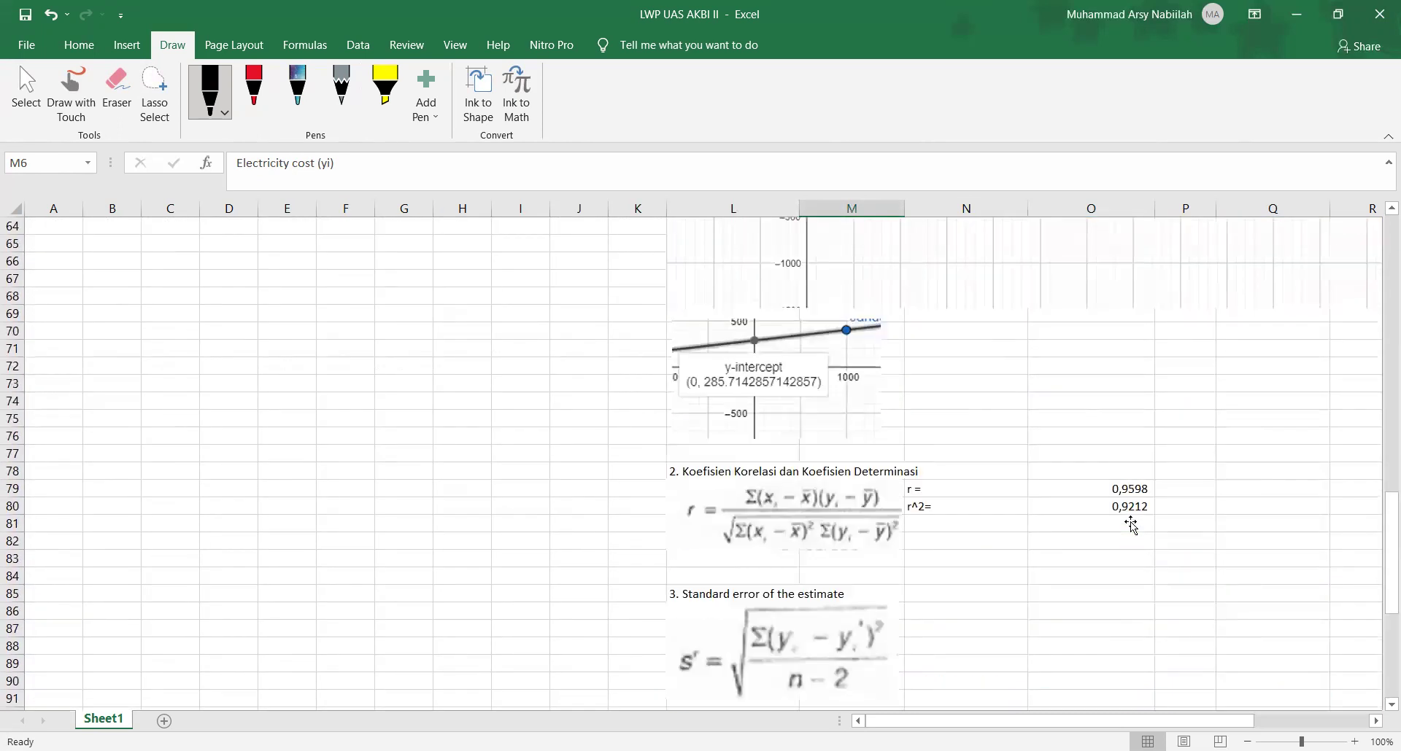
left_click(765, 500)
scroll(948, 467, "down", 2)
left_click(1051, 440)
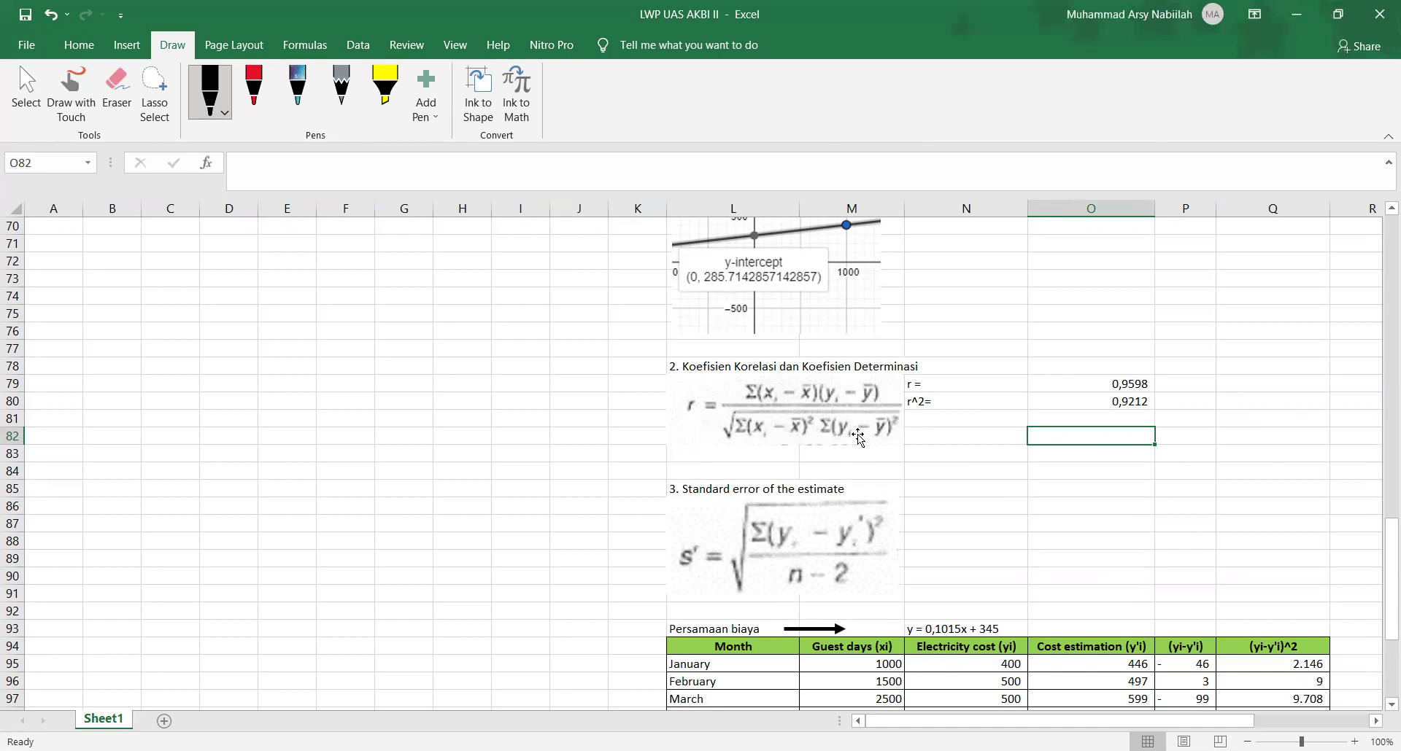
scroll(947, 451, "up", 2)
left_click(924, 503)
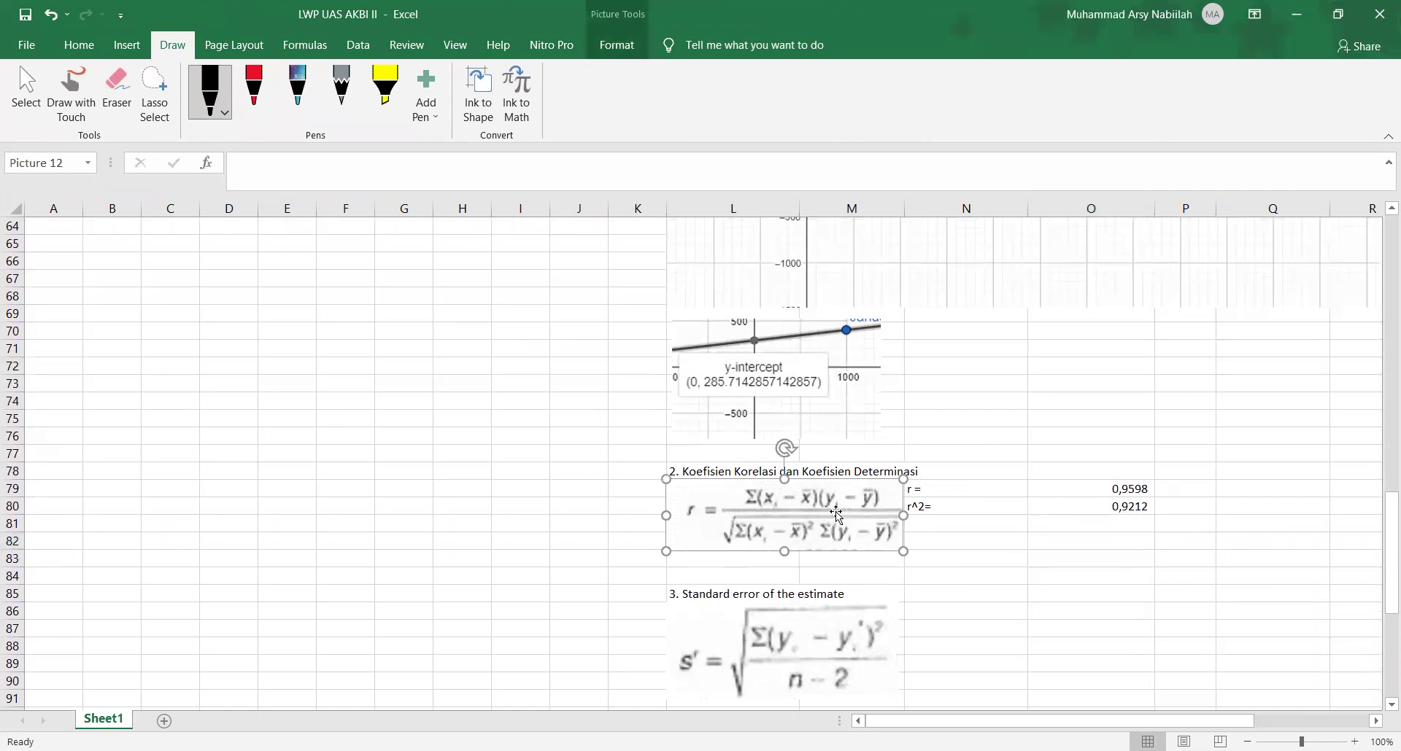
scroll(1049, 518, "up", 6)
scroll(1049, 519, "down", 9)
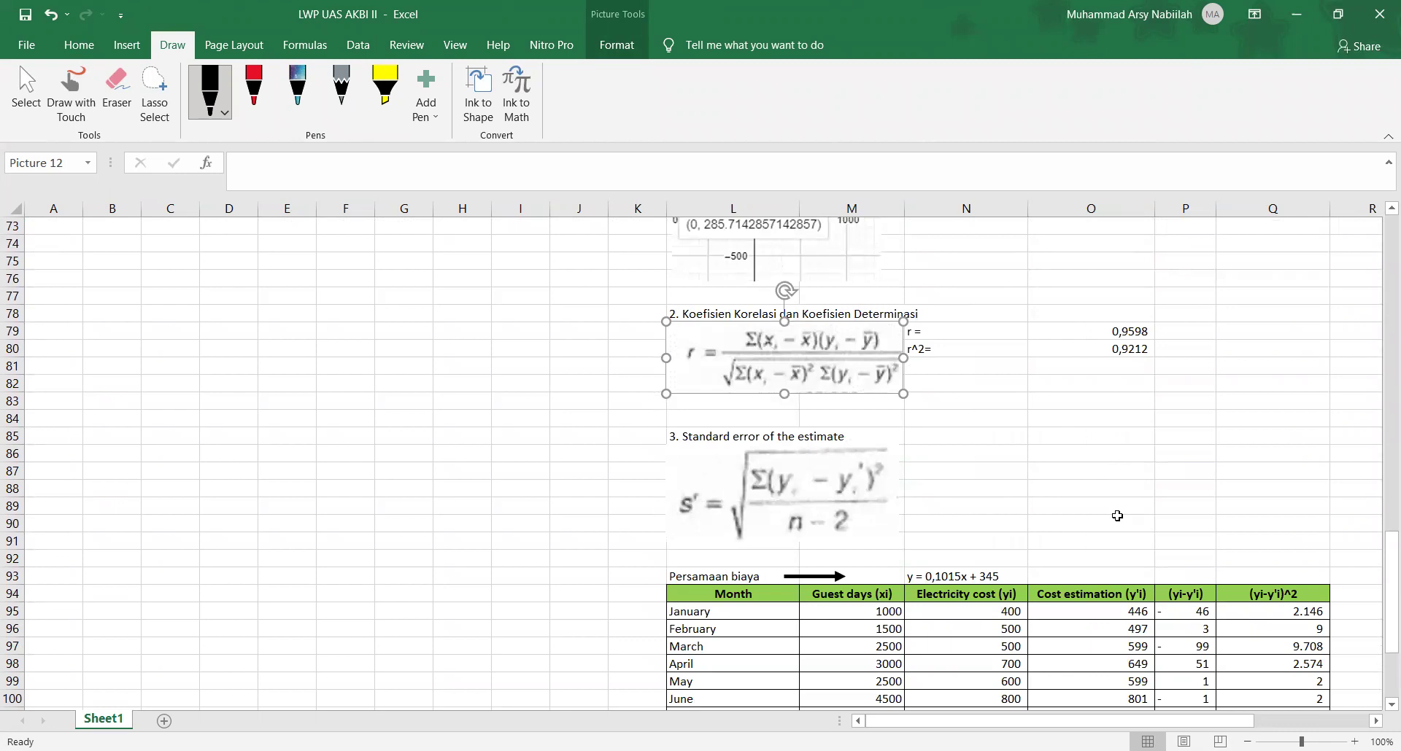
- Review the HLP method, the Scattergraph method heading and the Cara mudah section alongside the exercise requirements
scroll(1117, 515, "up", 16)
scroll(1118, 518, "down", 3)
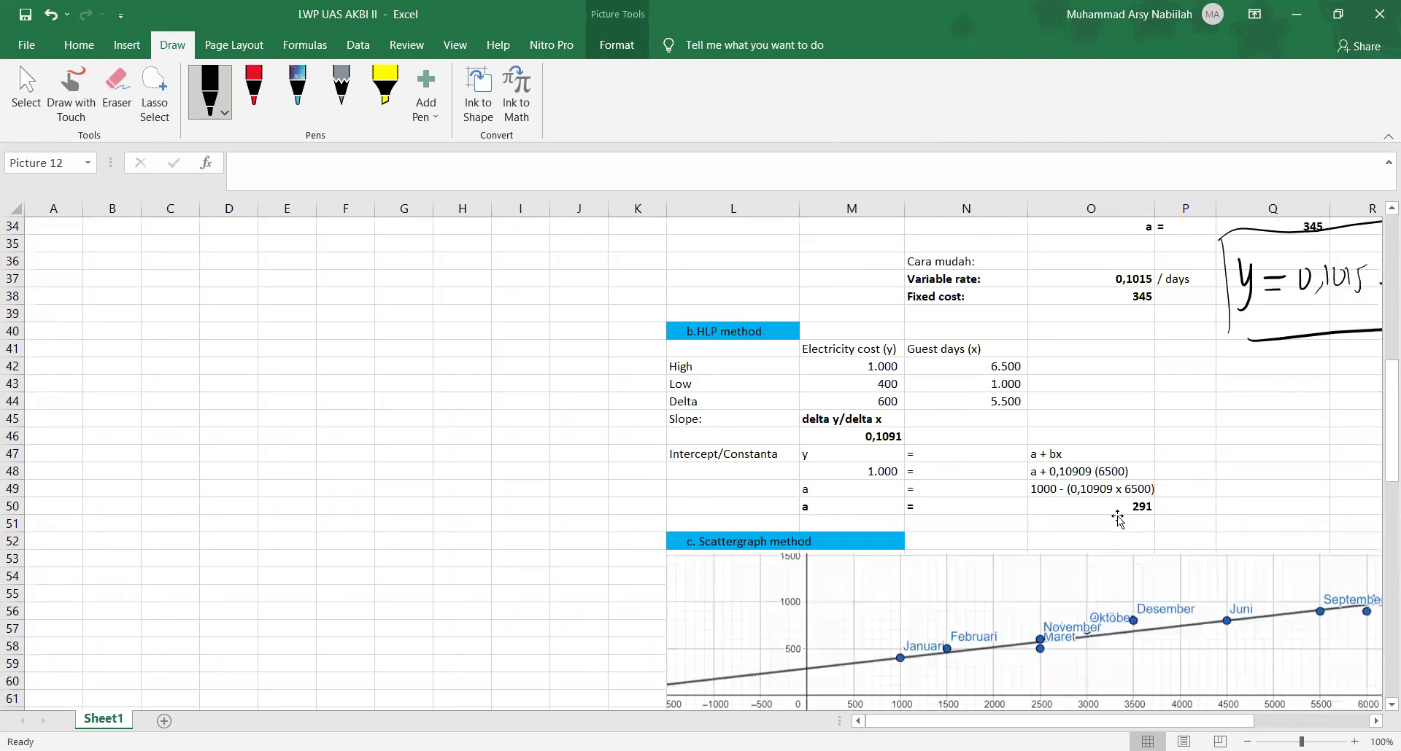
scroll(1117, 517, "up", 3)
scroll(1117, 517, "down", 3)
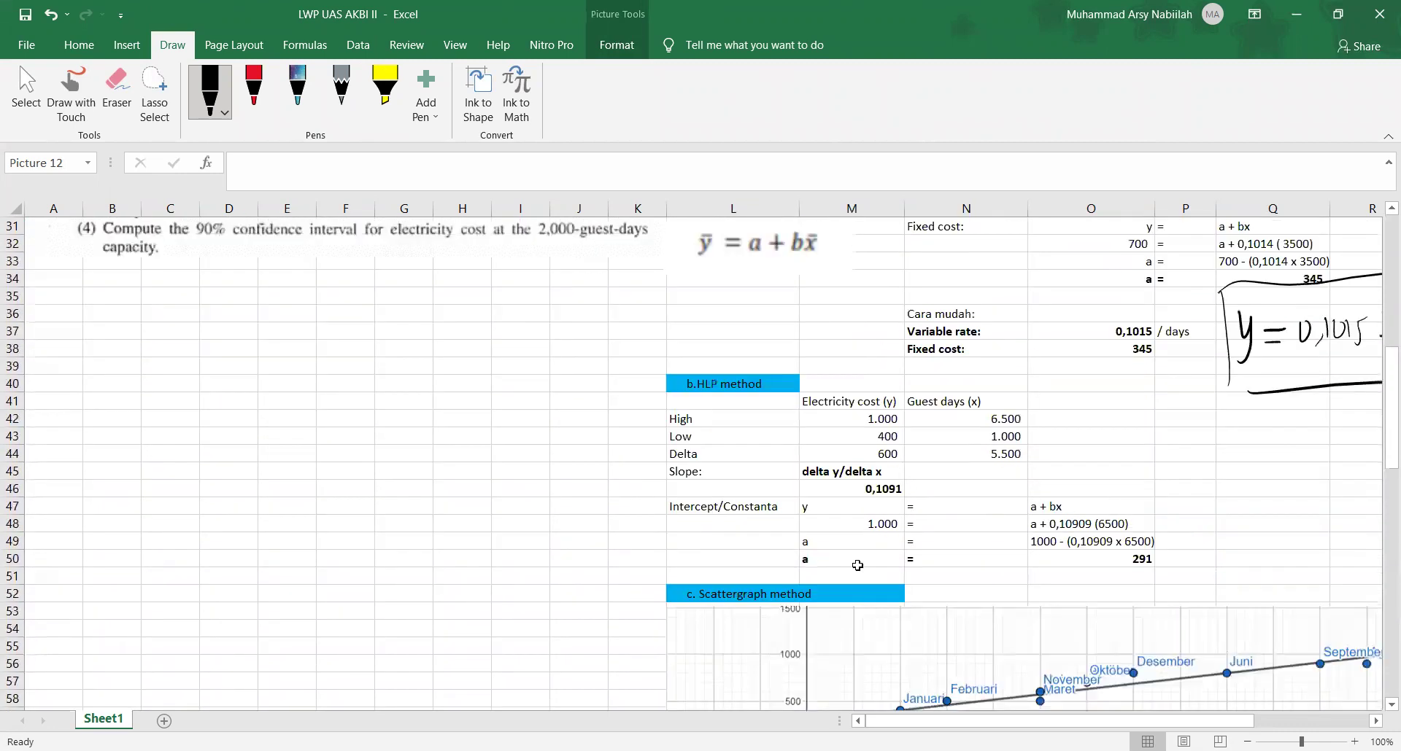
scroll(851, 570, "down", 2)
left_click(750, 448)
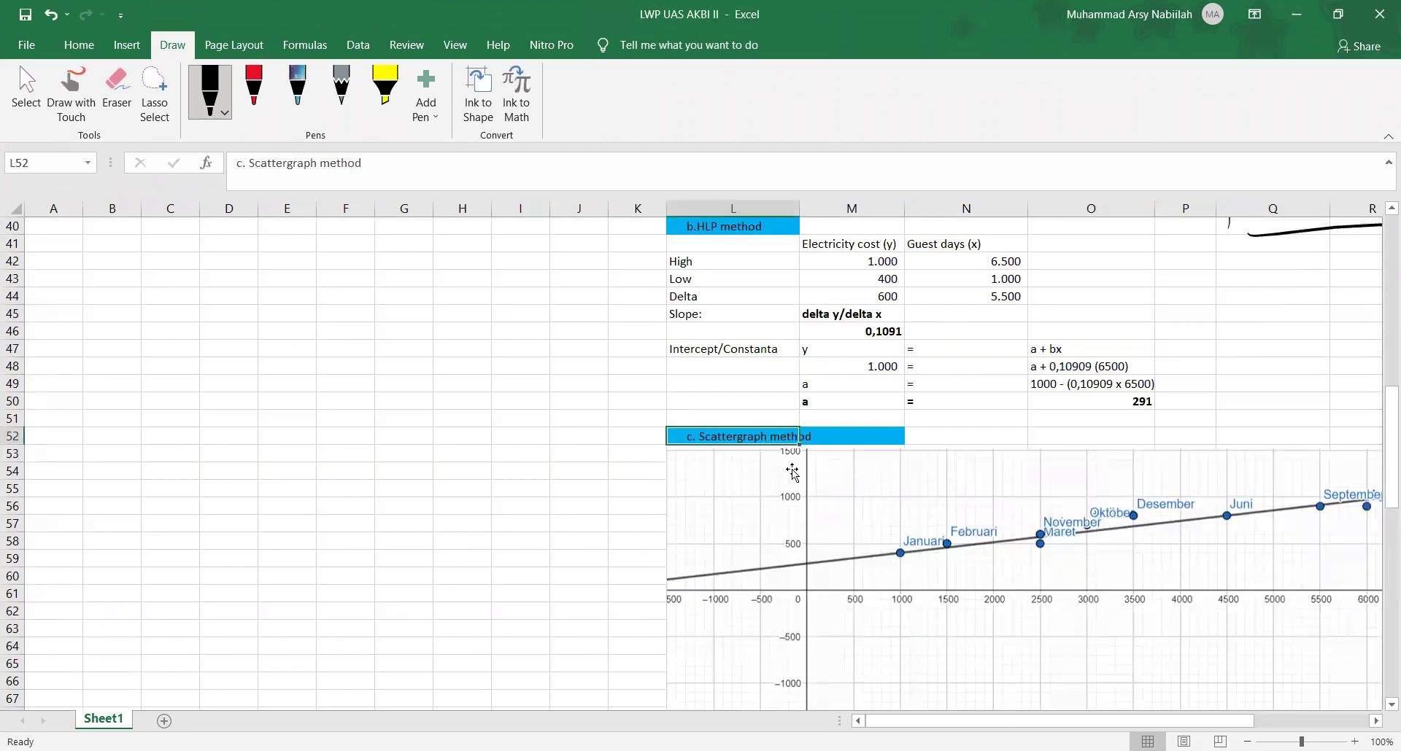
scroll(791, 469, "up", 4)
scroll(791, 470, "down", 3)
scroll(790, 469, "up", 6)
scroll(792, 474, "down", 4)
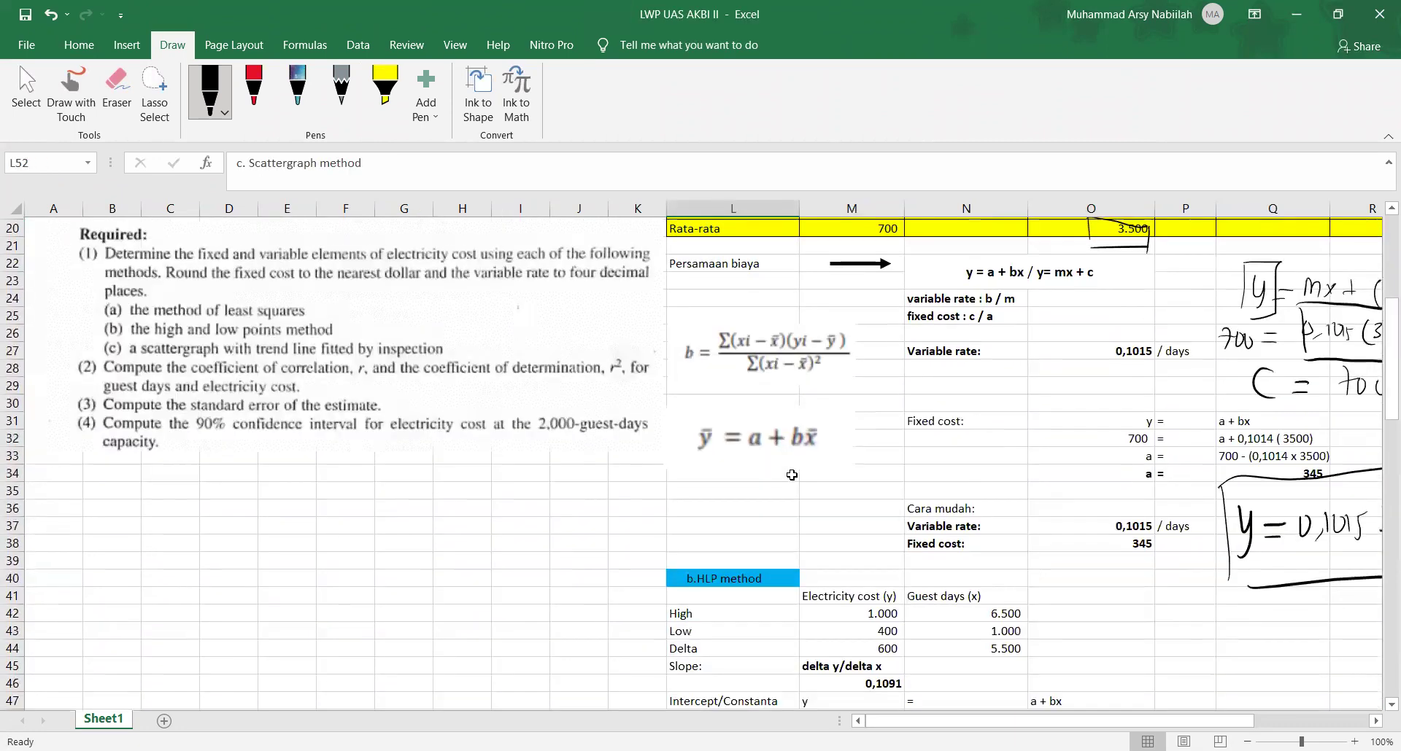
scroll(793, 478, "up", 4)
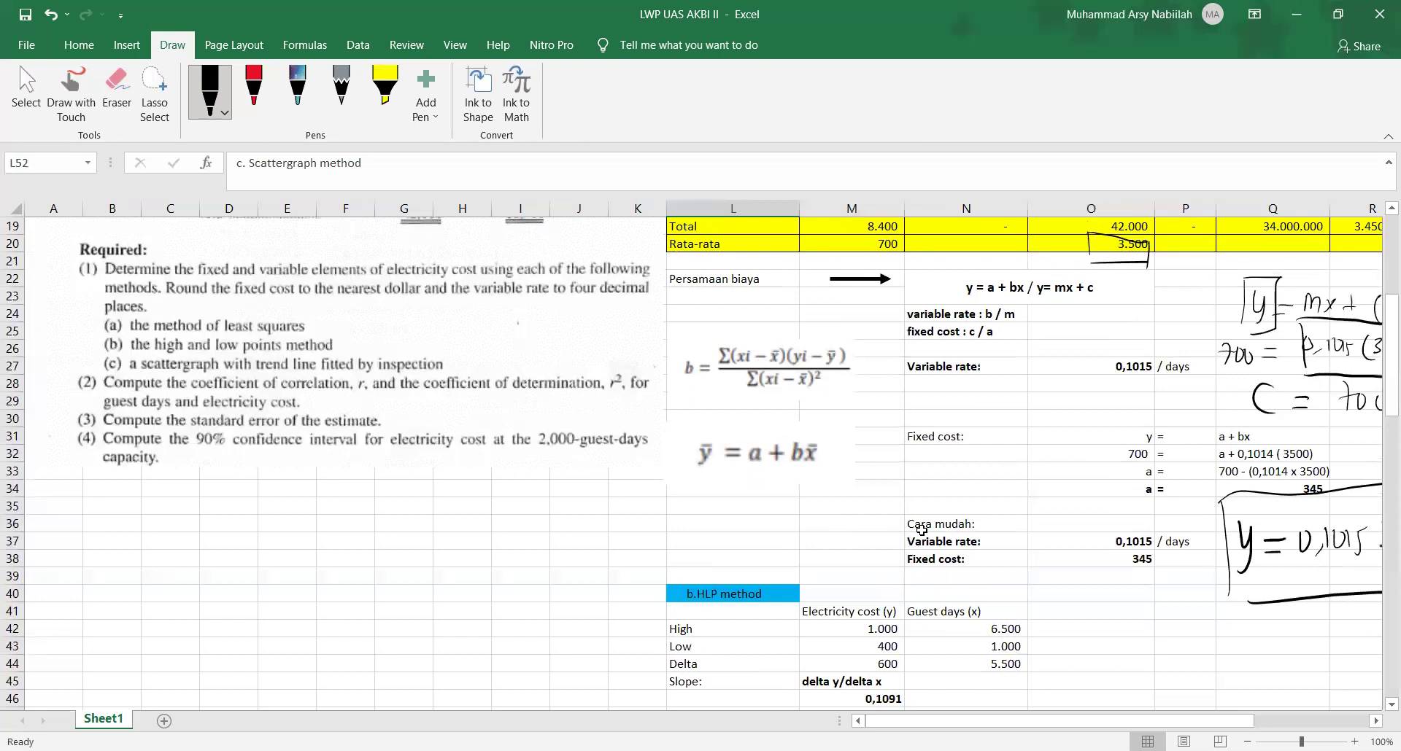
left_click(943, 529)
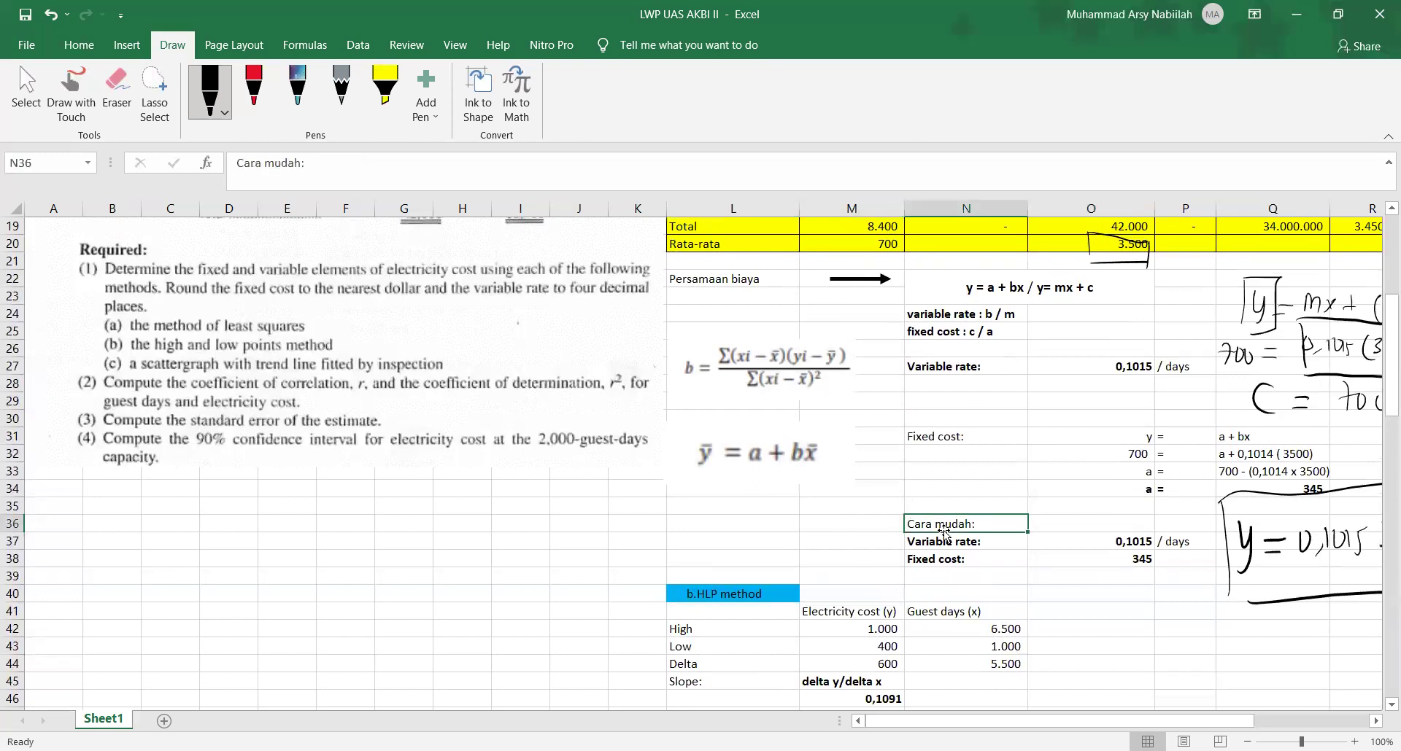
- Review the least-squares table's monthly data and averages alongside the cost equation, fixed cost working and Cara mudah section
scroll(962, 507, "up", 2)
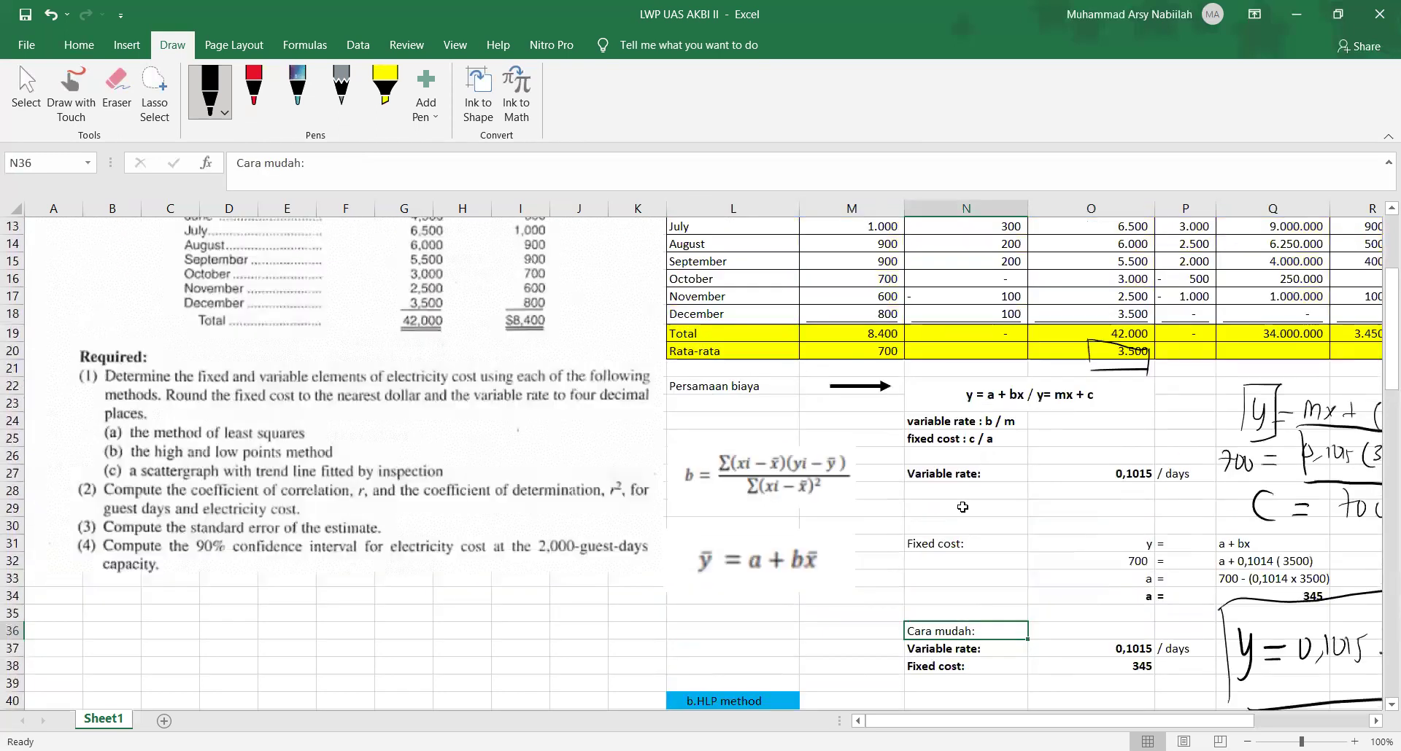
scroll(962, 507, "up", 3)
scroll(987, 386, "up", 1)
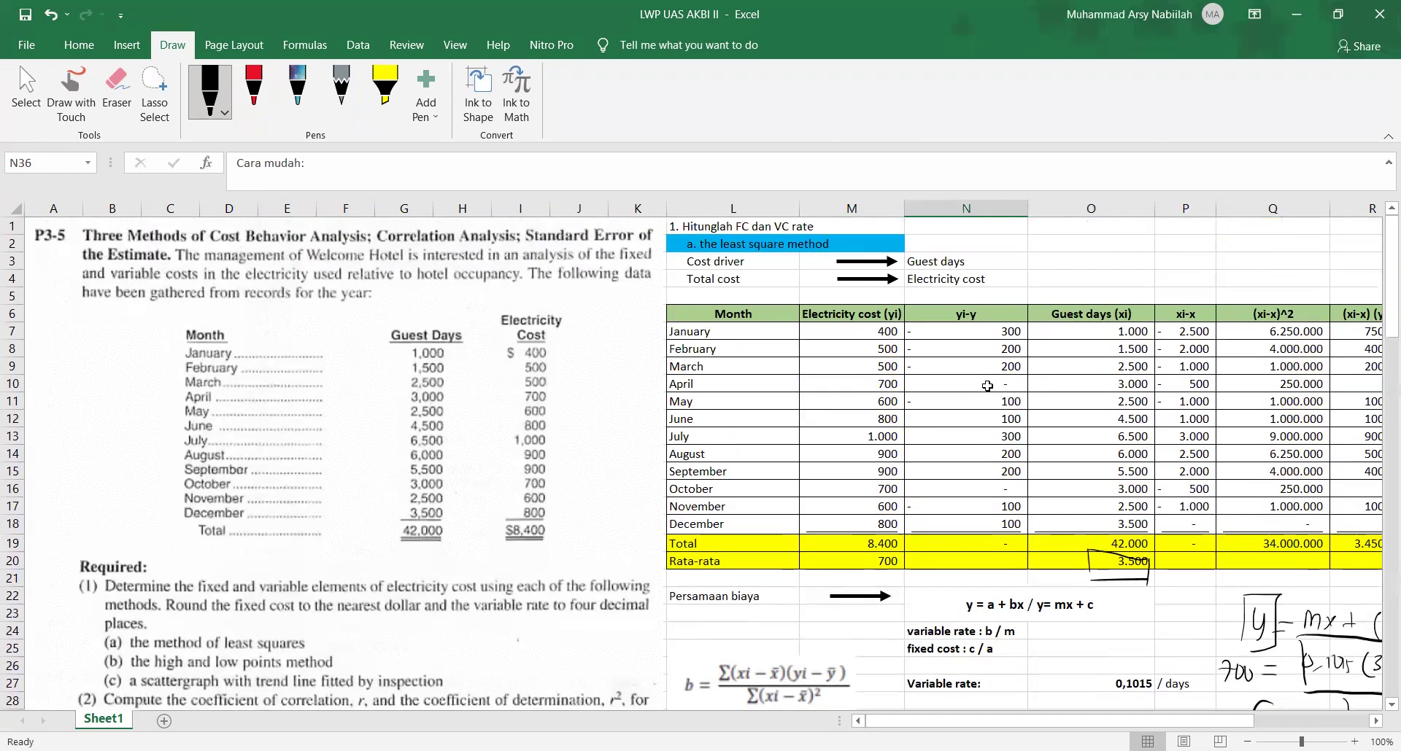
scroll(987, 386, "down", 5)
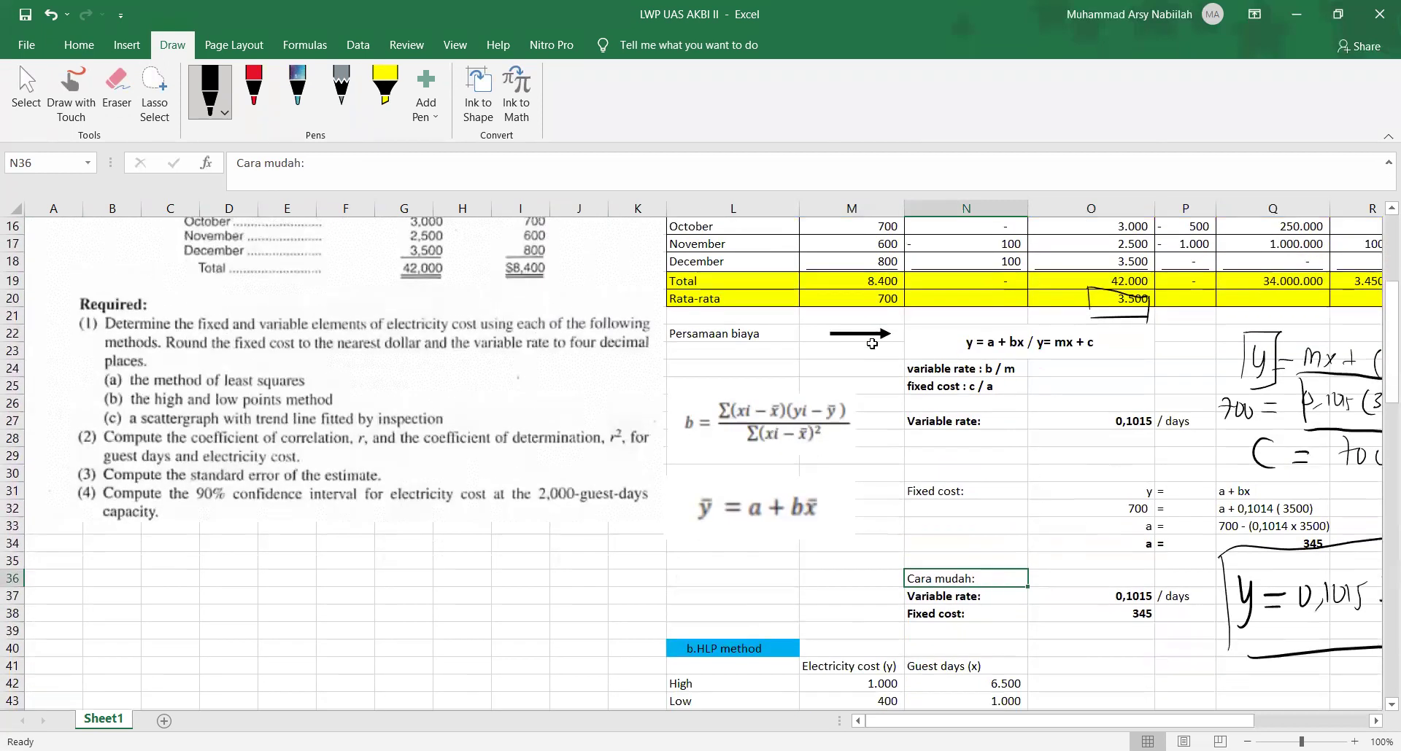
scroll(872, 344, "up", 5)
left_click(728, 315)
left_click_drag(728, 315, 898, 576)
left_click(851, 418)
scroll(1044, 595, "down", 3)
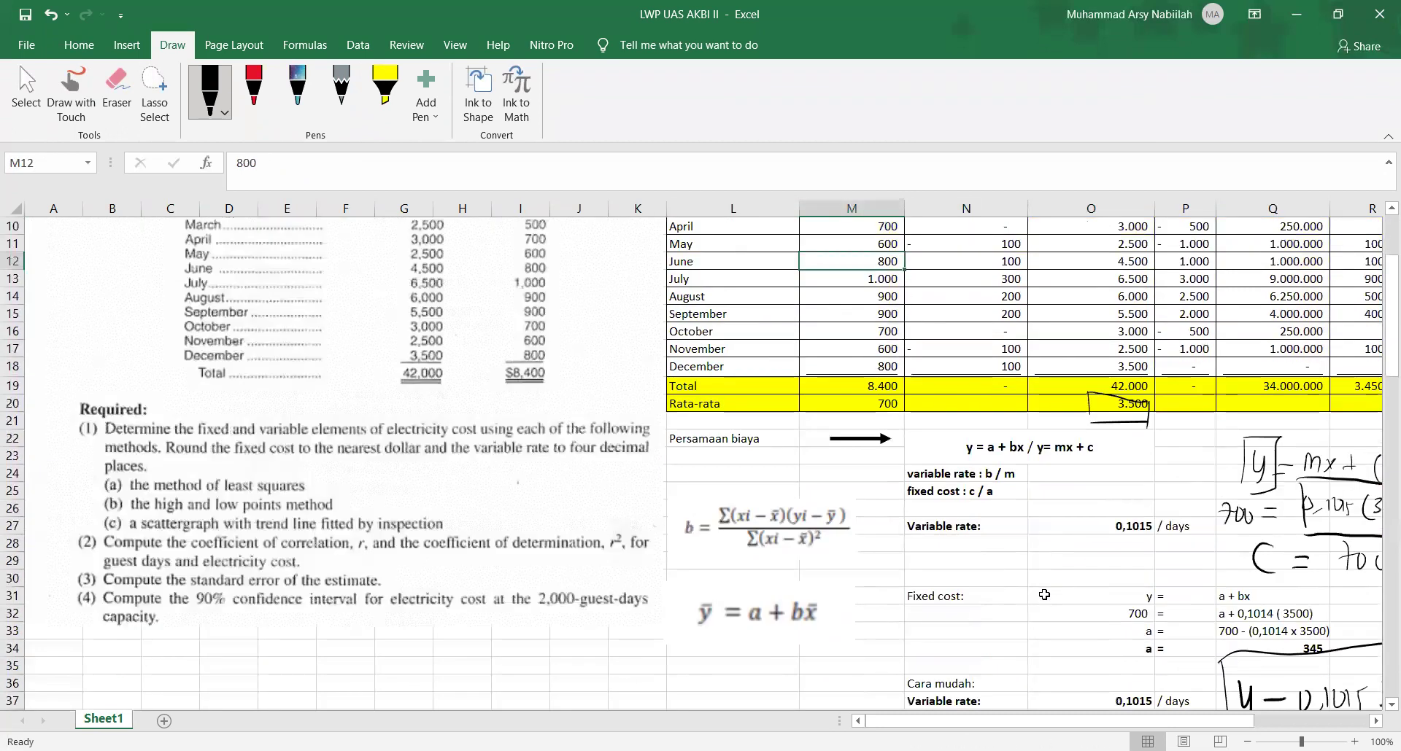
scroll(1044, 595, "down", 2)
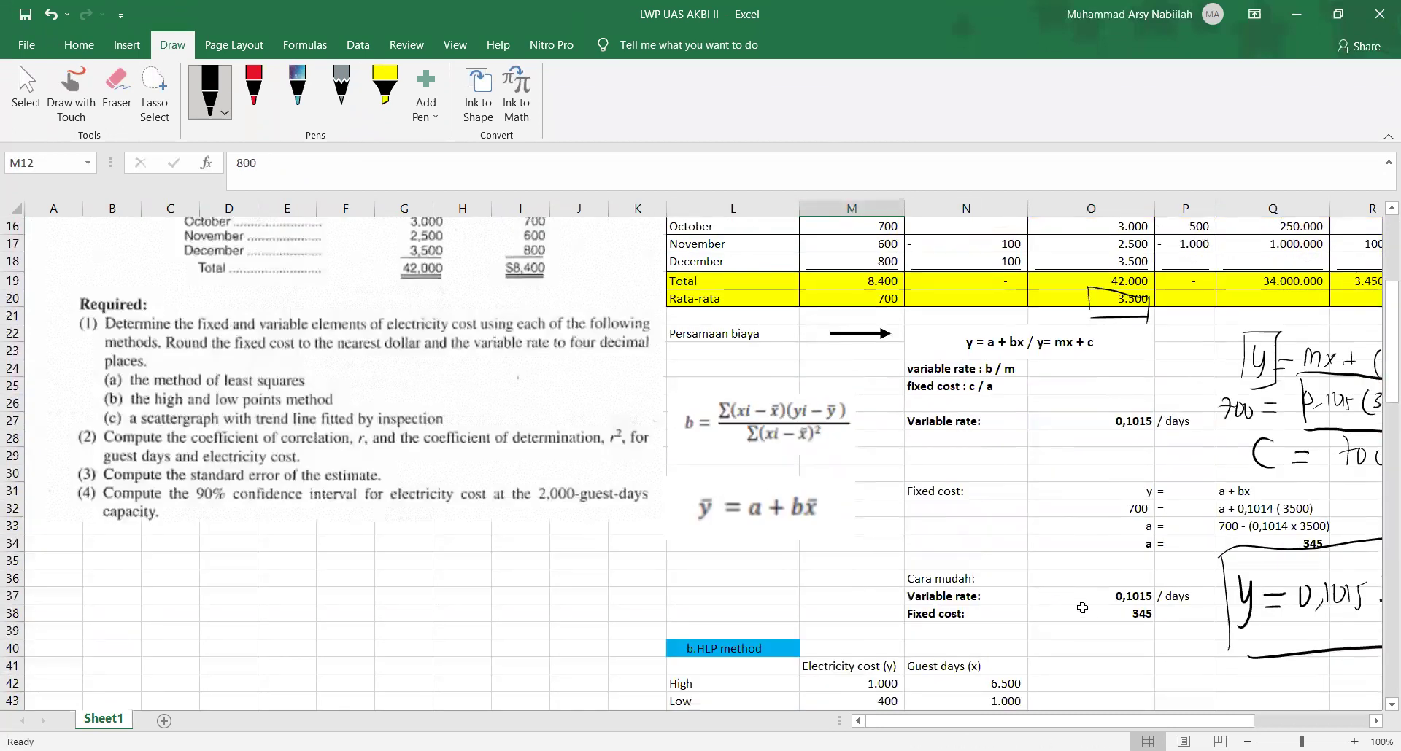
- Inspect the SLOPE formula behind the Cara mudah variable rate and the electricity cost and guest days ranges it references
left_click(1079, 597)
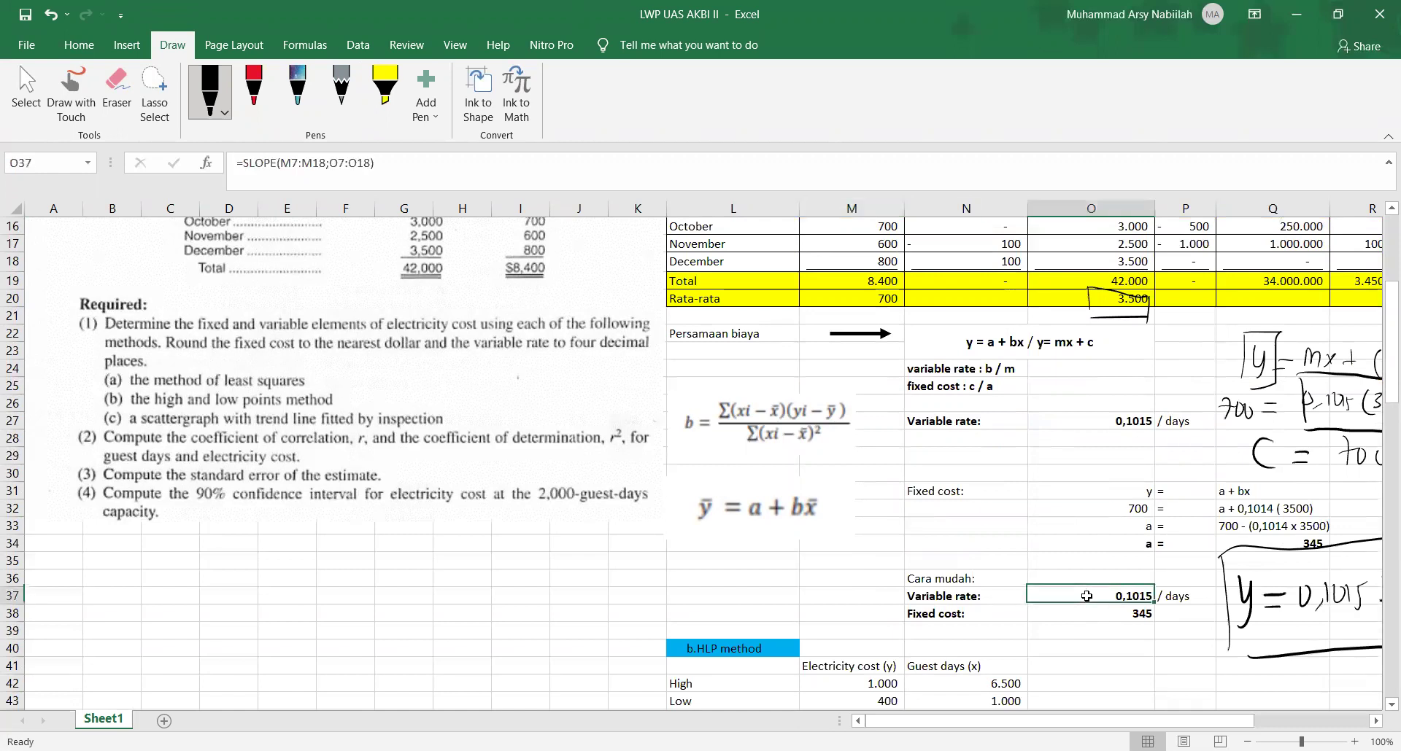
left_click(273, 188)
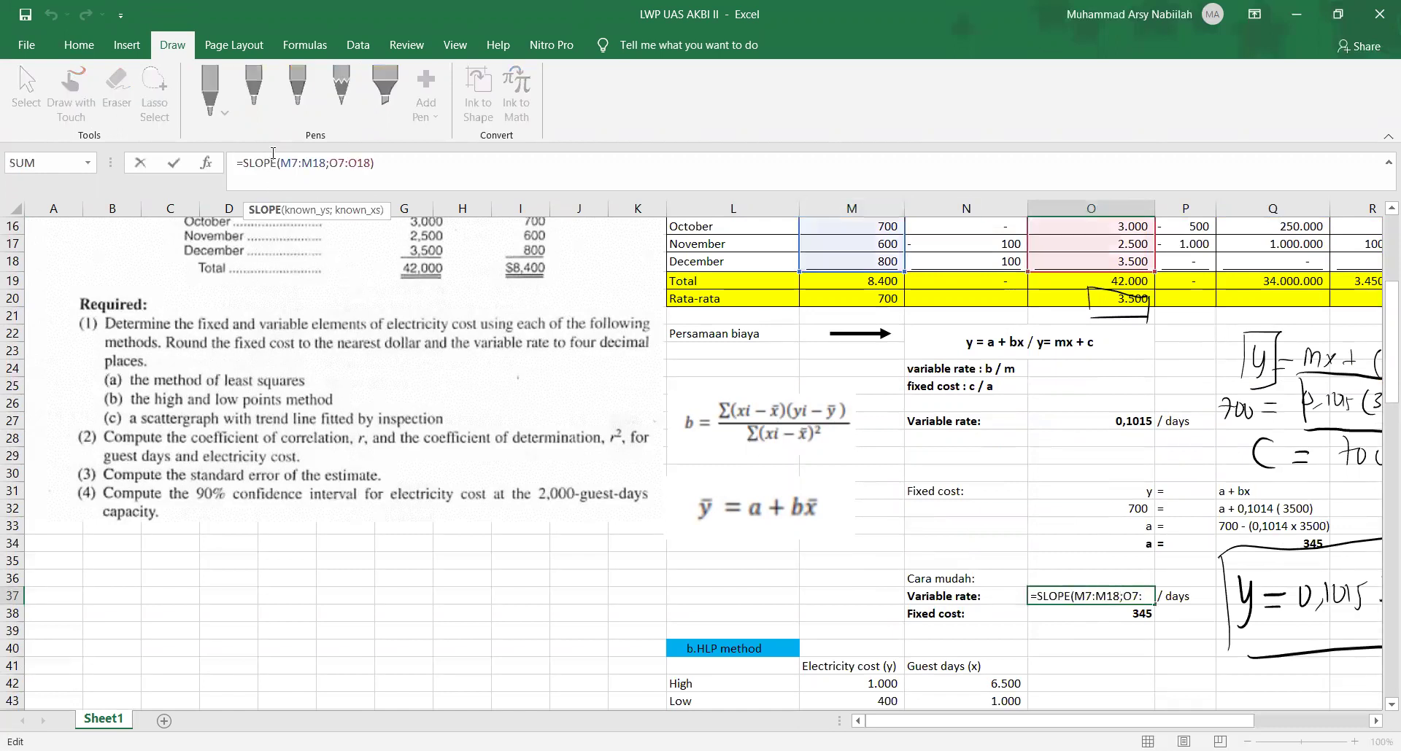
key("Home")
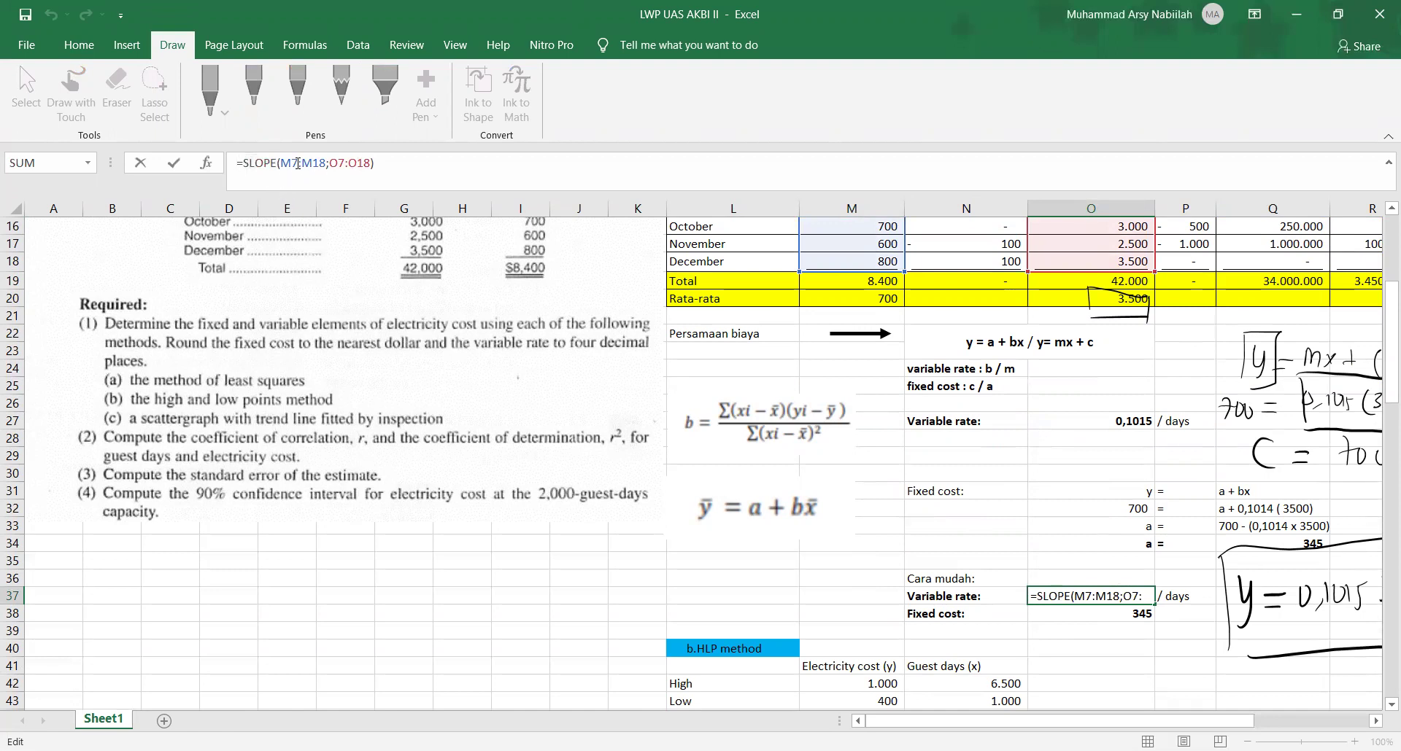
scroll(515, 299, "up", 5)
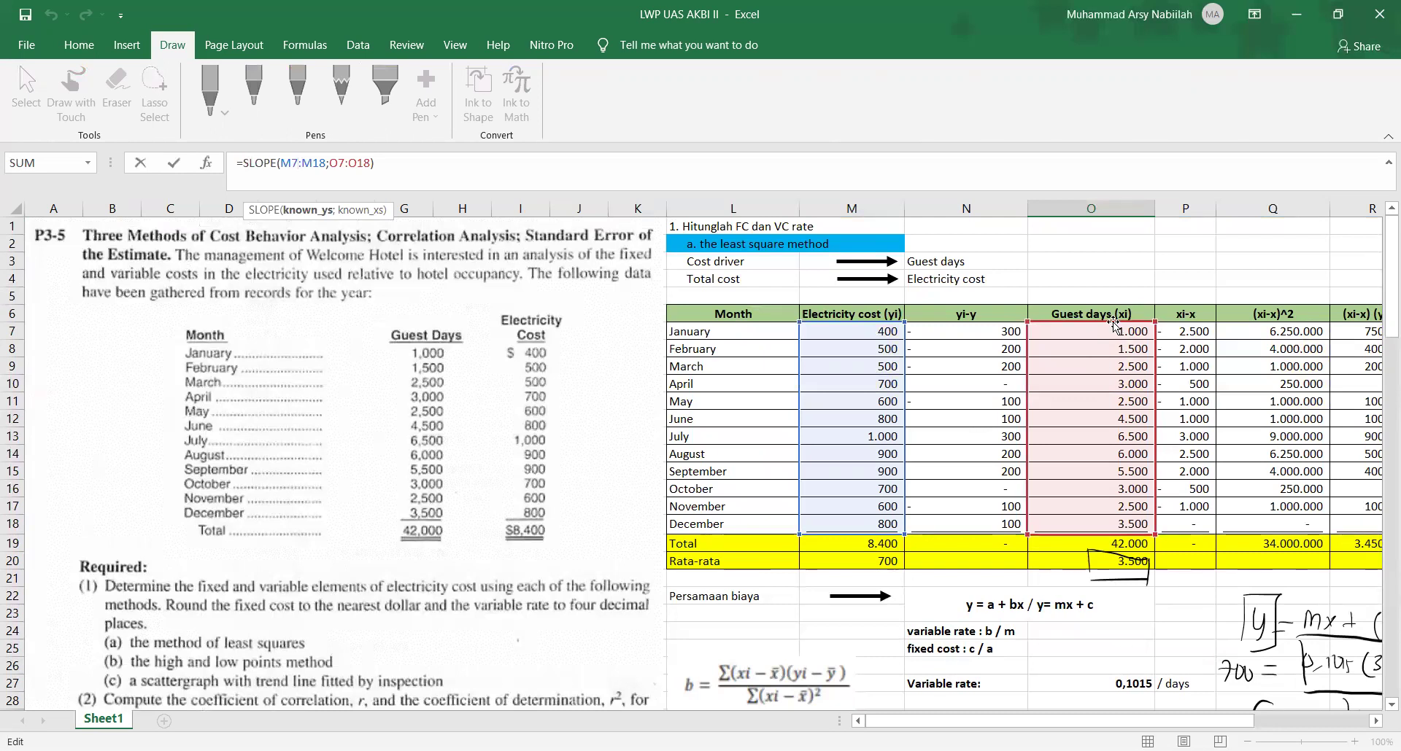
key("Return")
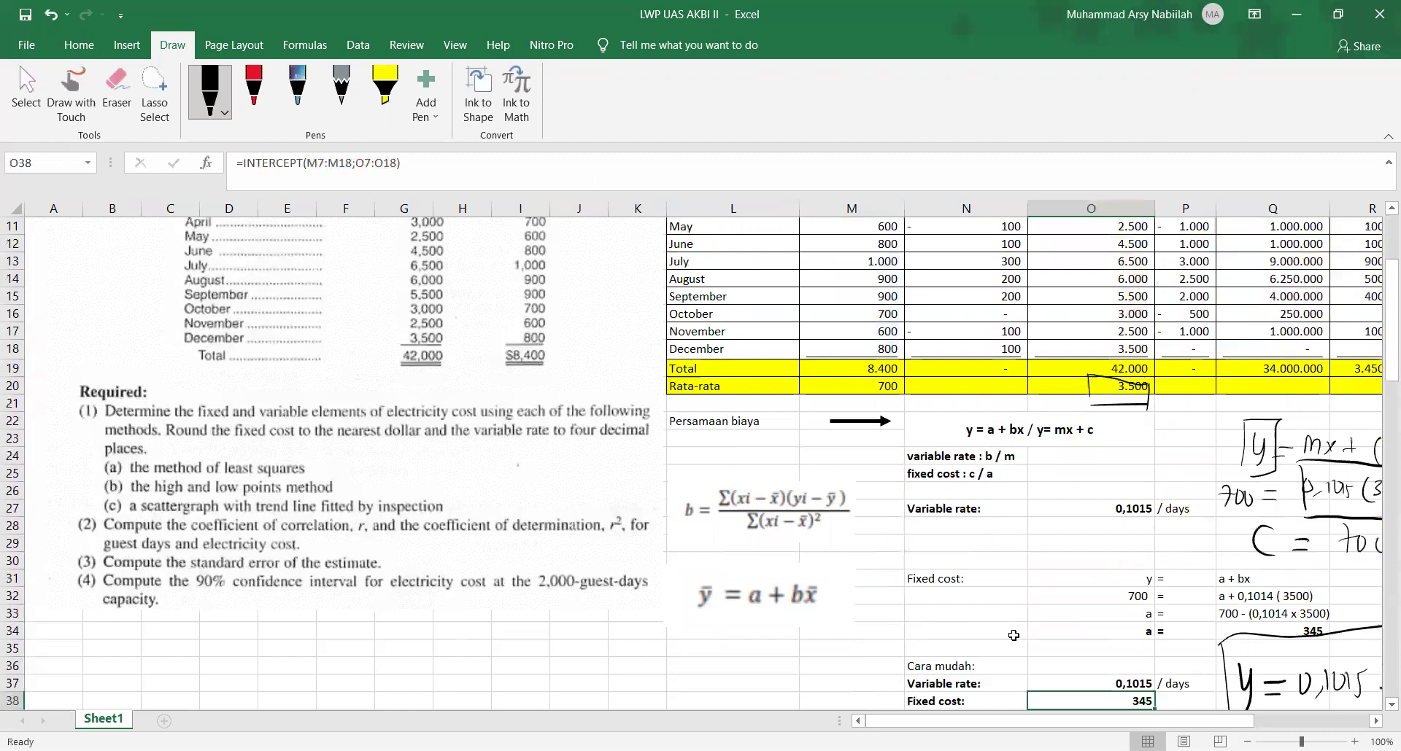
- Compare the Cara mudah variable rate formula with the manually calculated variable rate formula in O27
scroll(1085, 568, "down", 2)
left_click(1107, 578)
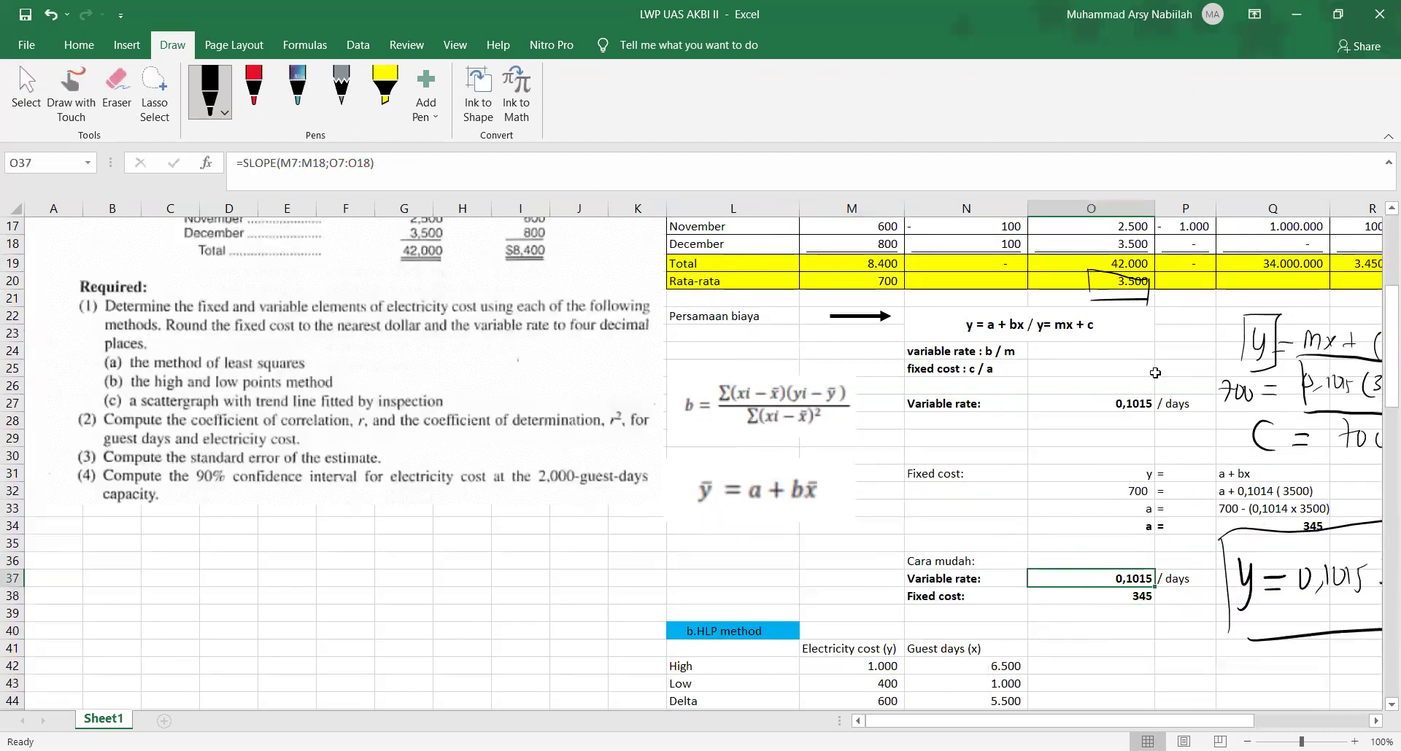
left_click(1124, 403)
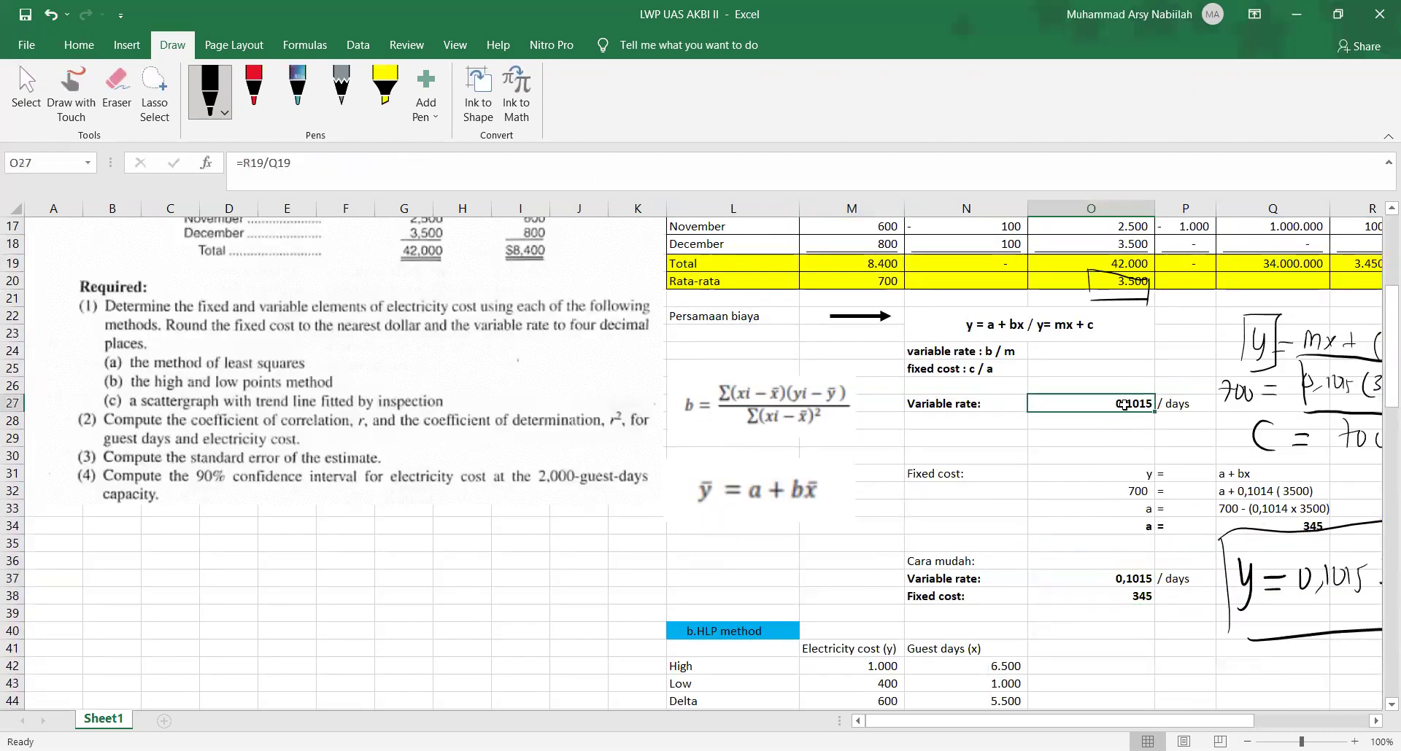
- Inspect the INTERCEPT formula behind the Cara mudah fixed cost and its known_ys and known_xs arguments
left_click(939, 597)
left_click(1084, 599)
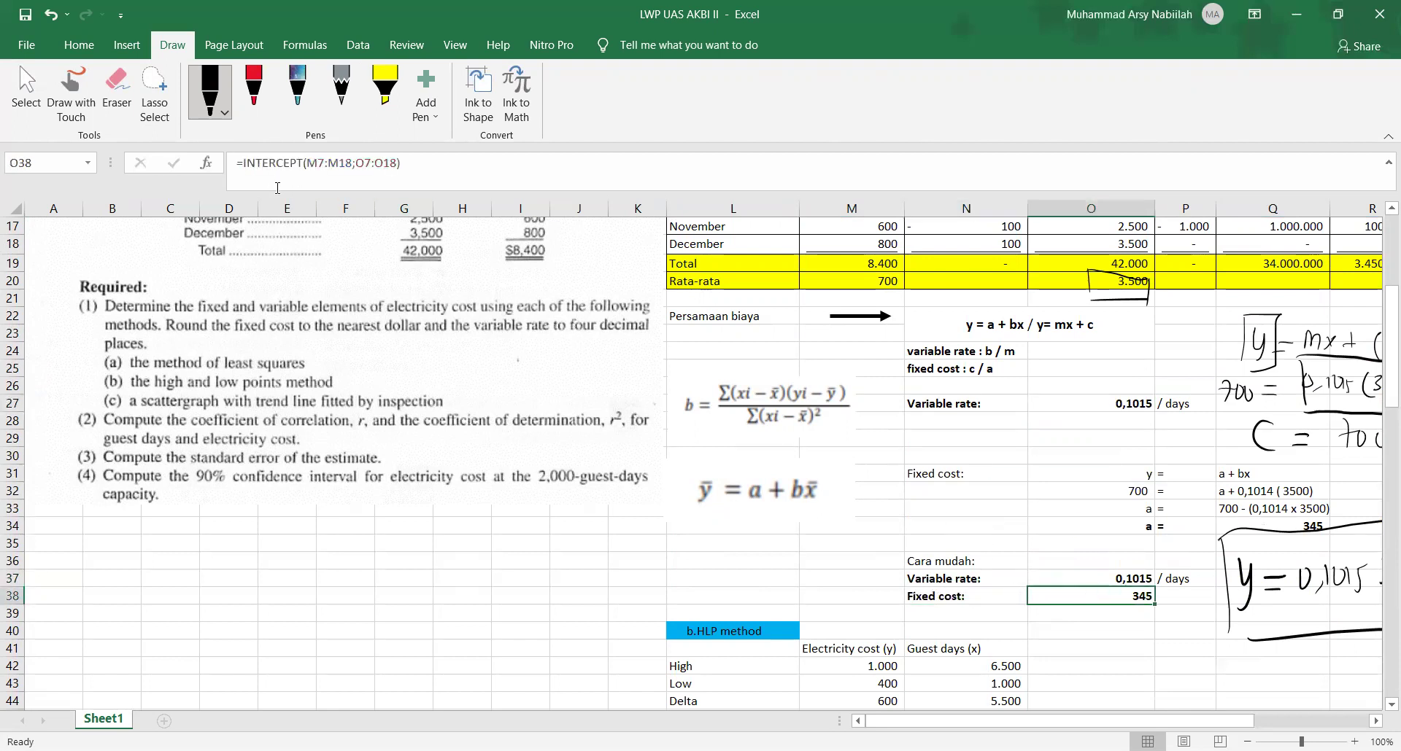
left_click(286, 165)
left_click(300, 162)
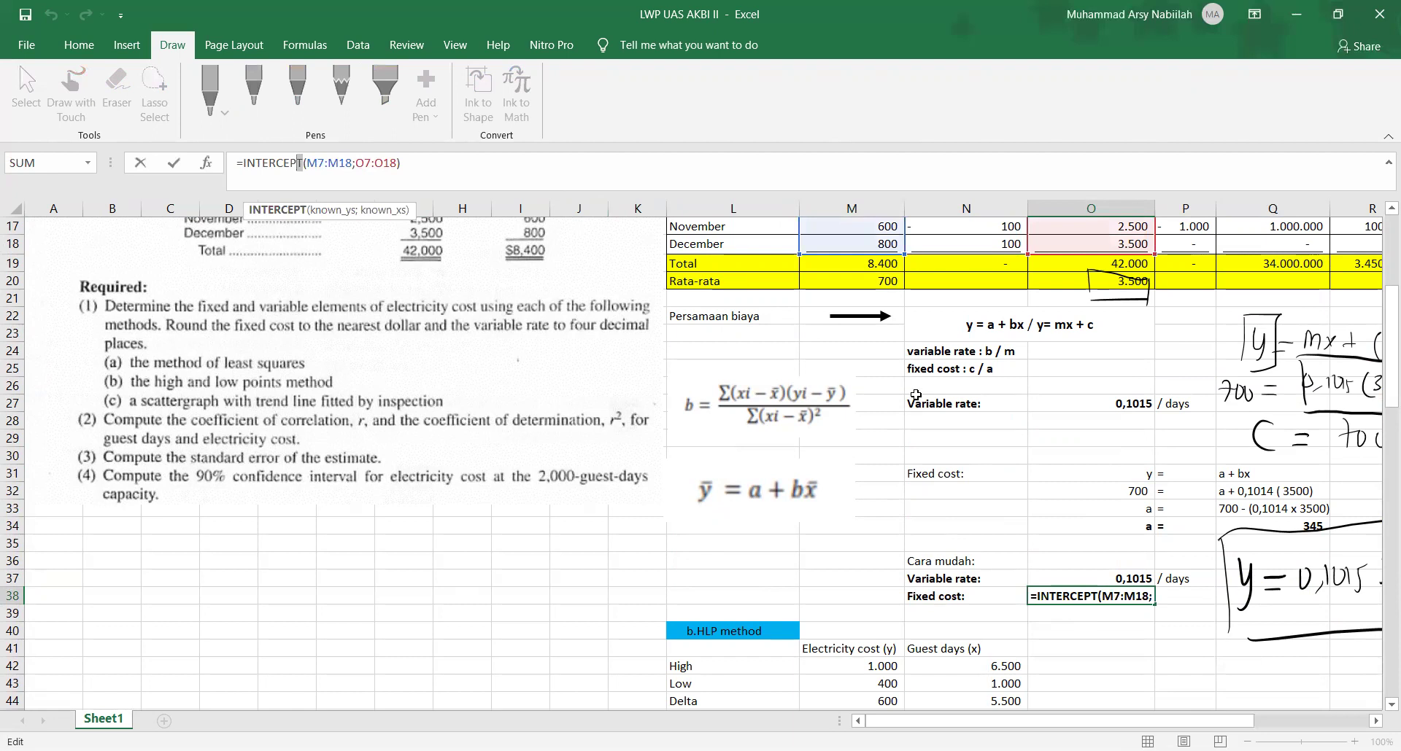
key("Return")
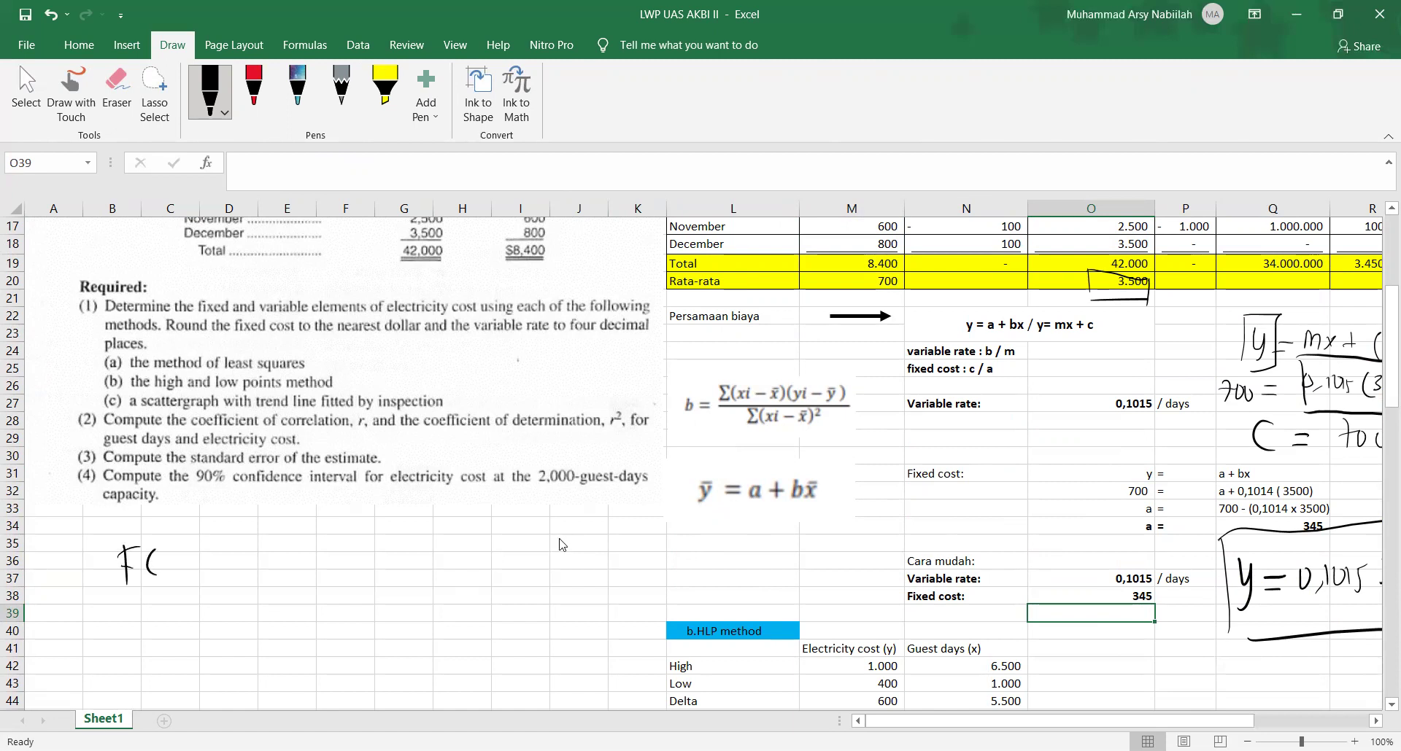
- Handwrite the note "FC / constanta / intercept" in black ink below the exercise requirements
mouse_move(234, 562)
left_mouse_down()
mouse_move(256, 580)
mouse_move(338, 583)
left_mouse_up()
left_click_drag(418, 562, 419, 585)
left_click_drag(428, 588, 457, 586)
mouse_move(468, 563)
left_mouse_down()
mouse_move(470, 588)
mouse_move(510, 591)
left_mouse_up()
mouse_move(526, 569)
left_mouse_down()
mouse_move(526, 608)
mouse_move(528, 588)
left_mouse_up()
left_click_drag(539, 567, 544, 593)
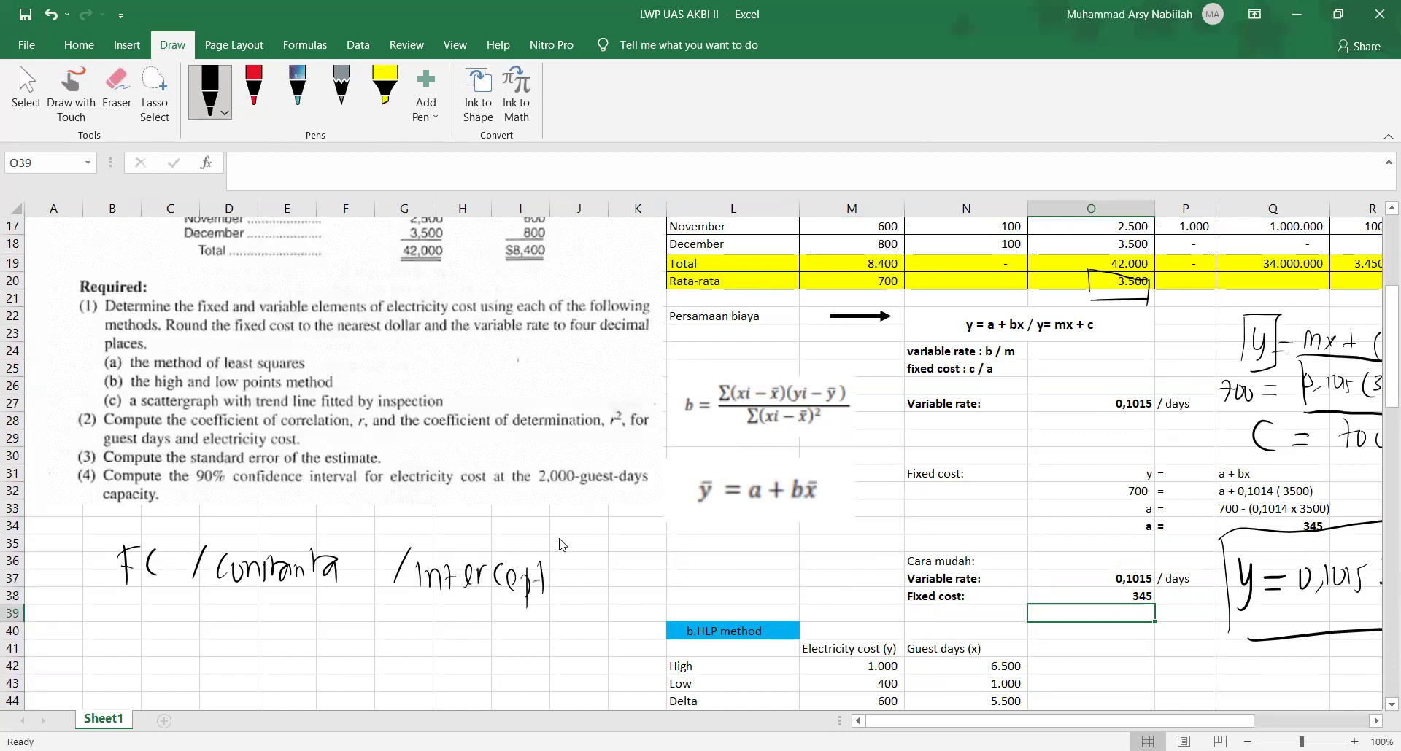
- Handwrite "VC / slope" in black ink beneath the FC note and draw a box around "slope"
left_click_drag(115, 622, 150, 647)
mouse_move(253, 649)
left_mouse_down()
mouse_move(291, 629)
mouse_move(293, 666)
left_mouse_up()
left_click_drag(307, 631, 308, 647)
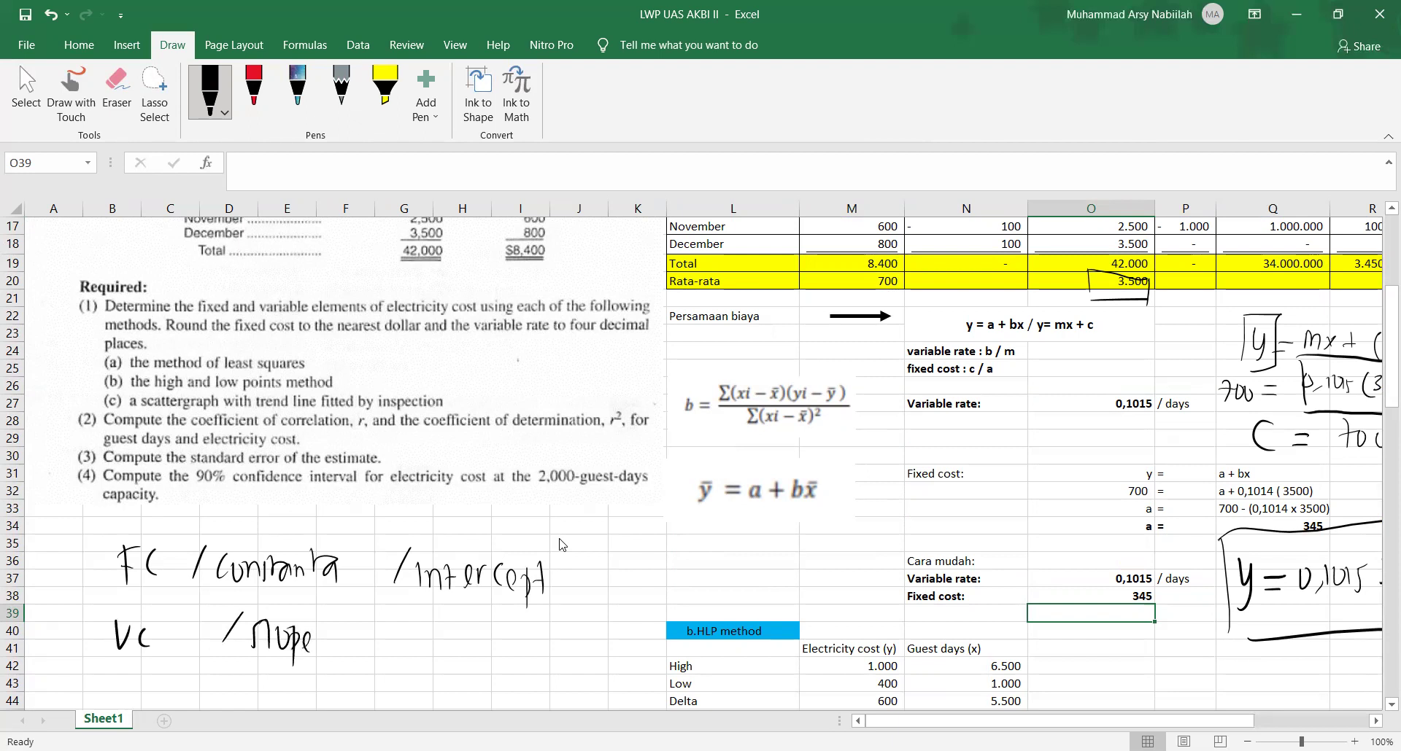
left_click_drag(244, 611, 245, 672)
mouse_move(238, 609)
left_mouse_down()
mouse_move(304, 608)
mouse_move(290, 697)
left_mouse_up()
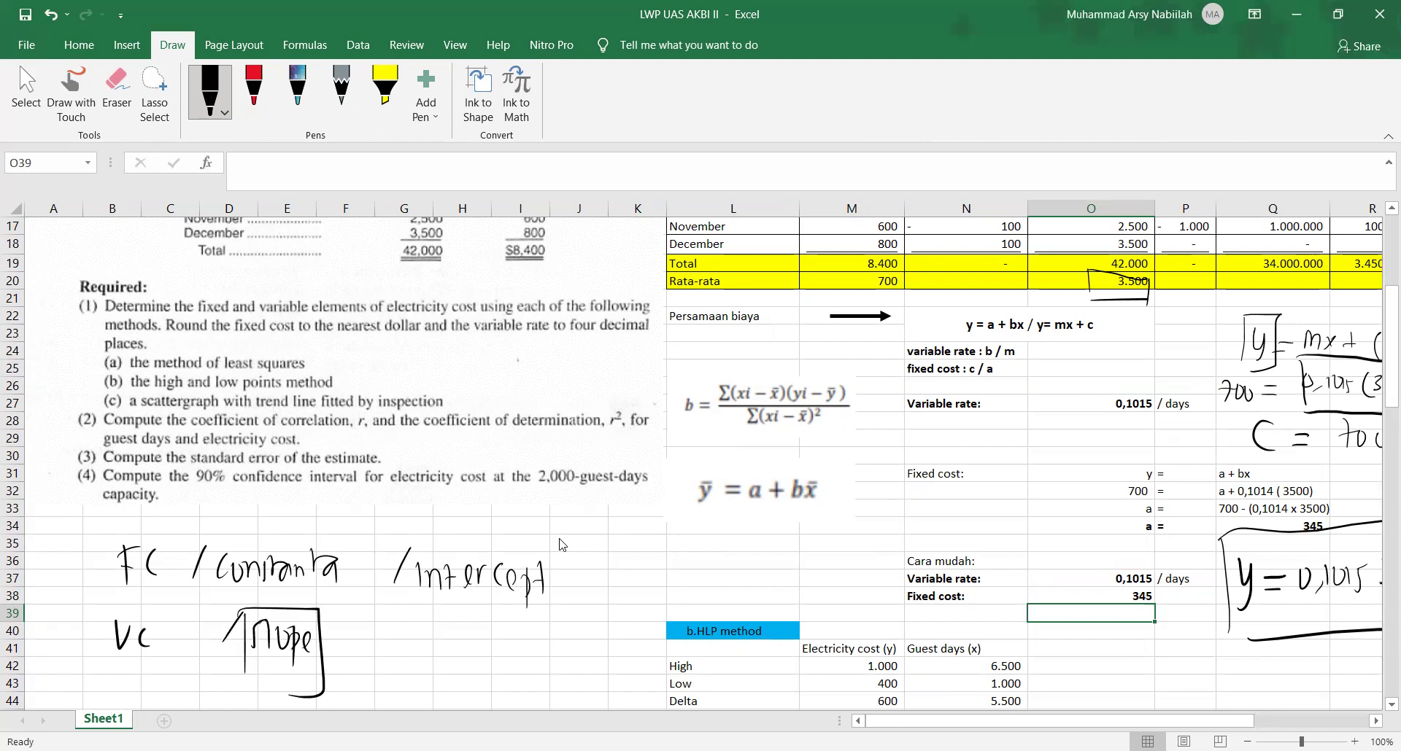
scroll(559, 541, "up", 5)
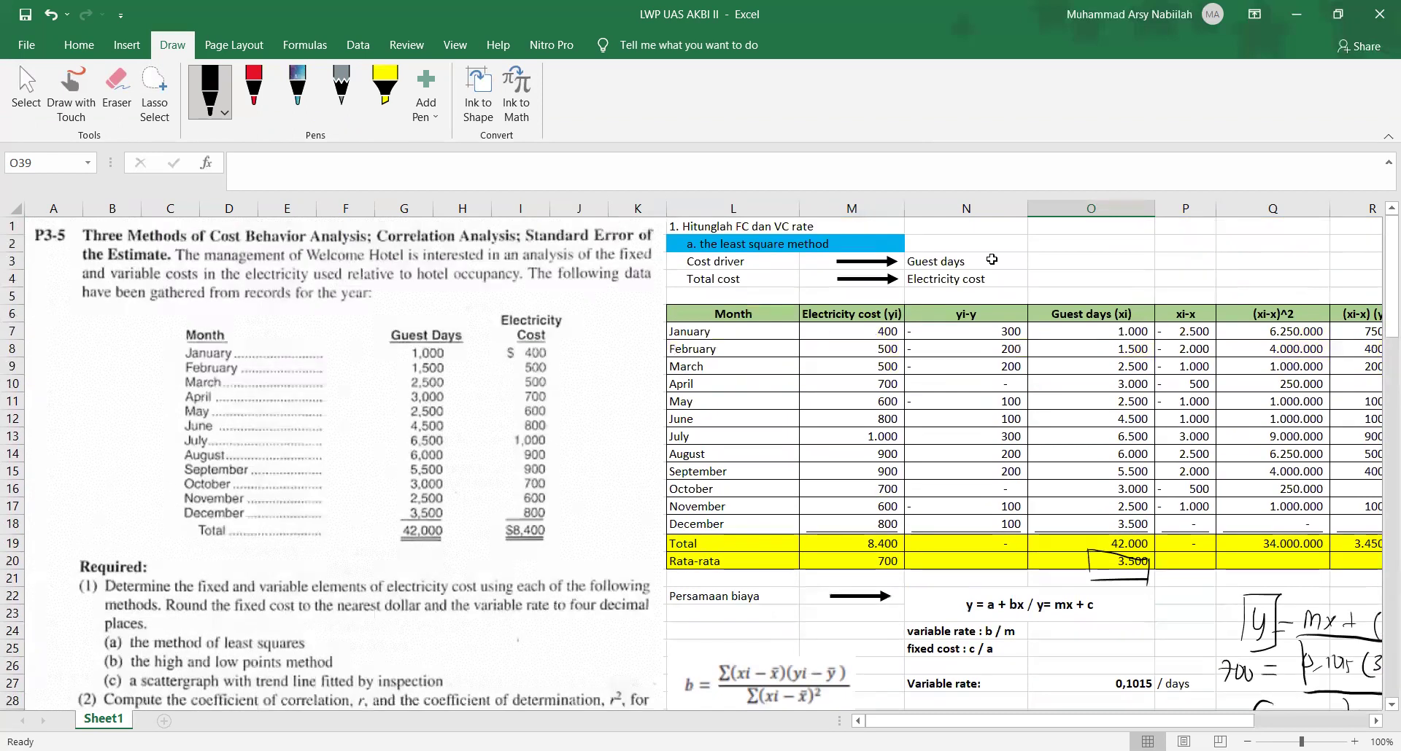